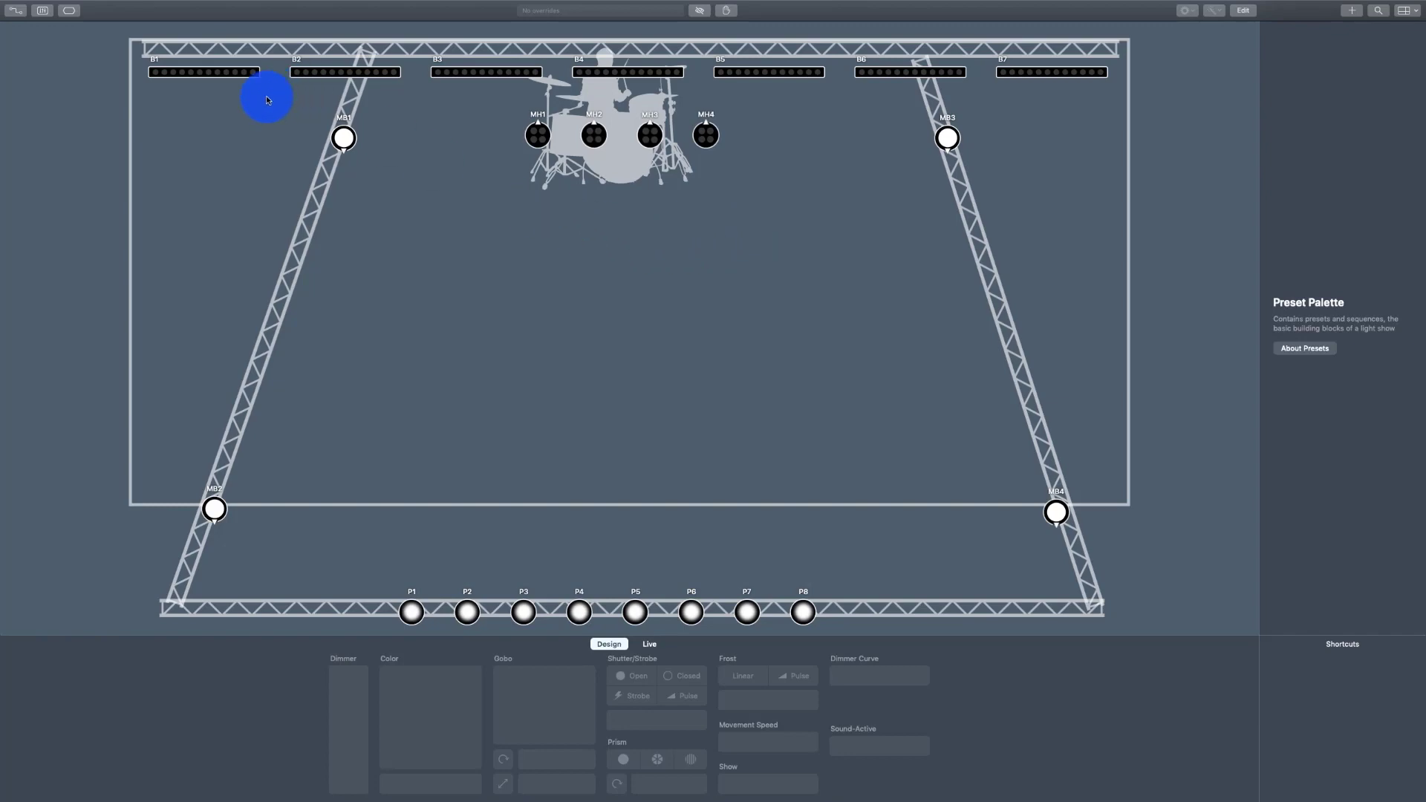
Pick B1, then all B bars with B, then every number-2 fixture, ending with B1 selected.
{"action": "left_click", "coordinate": [233, 74]}
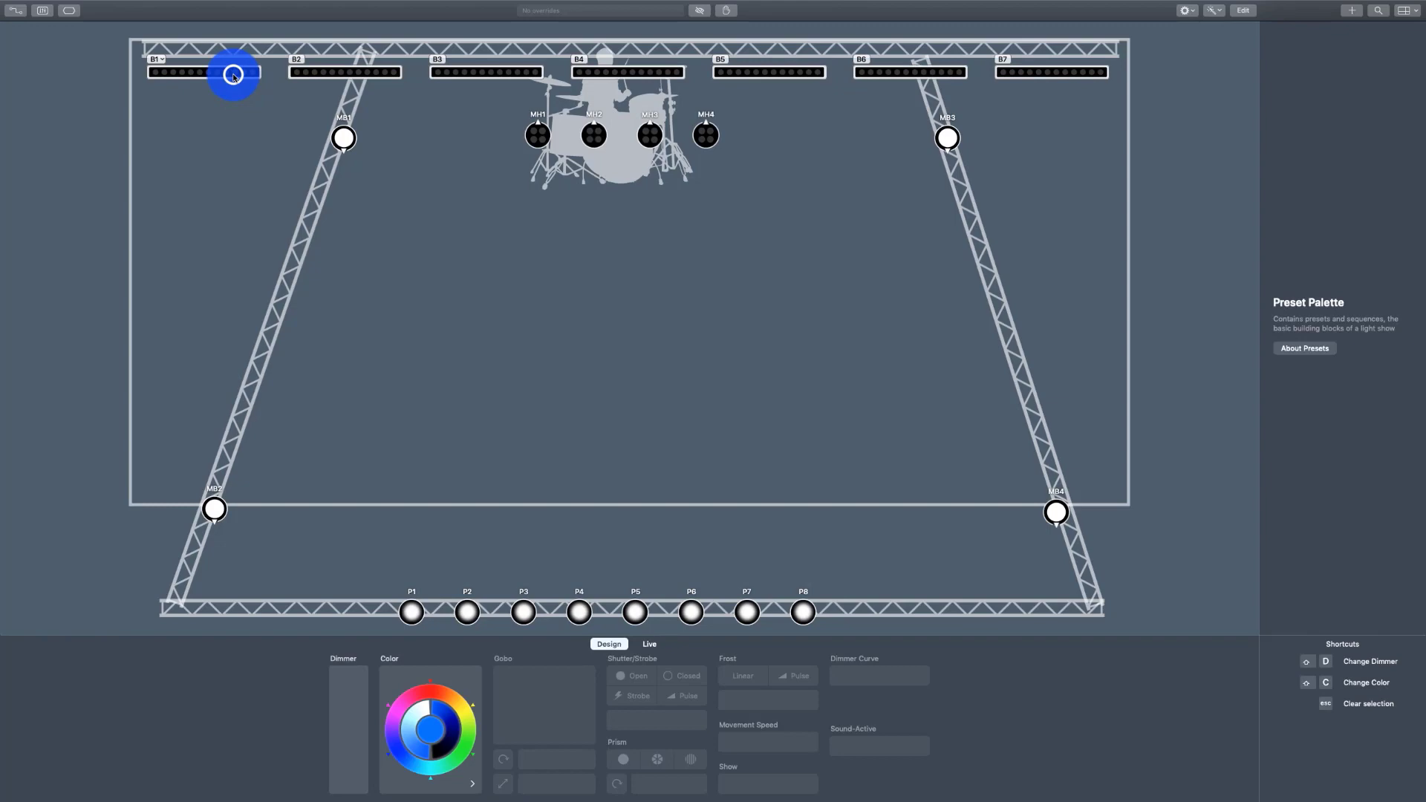
{"action": "left_click", "coordinate": [397, 248]}
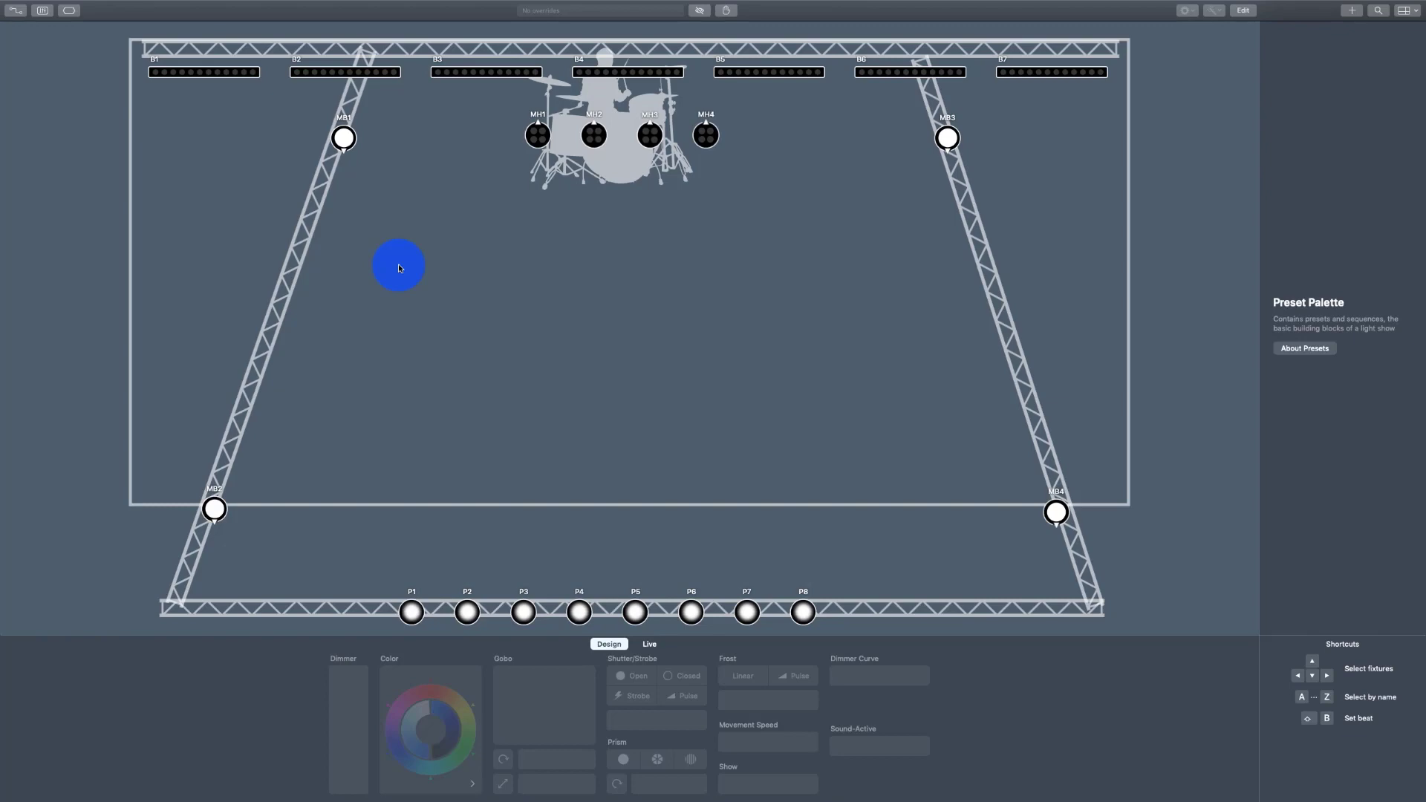
{"action": "key", "text": "b"}
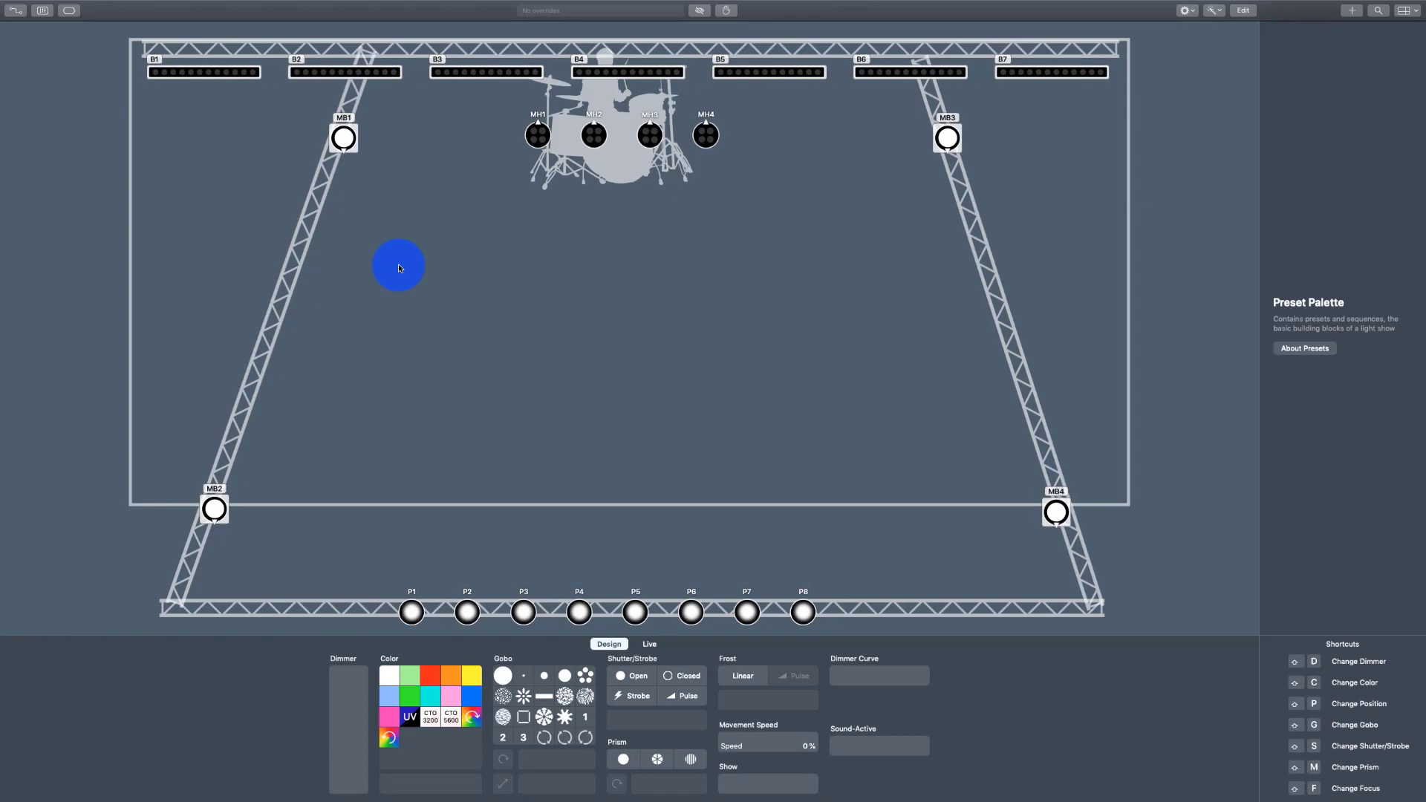
{"action": "key", "text": "2"}
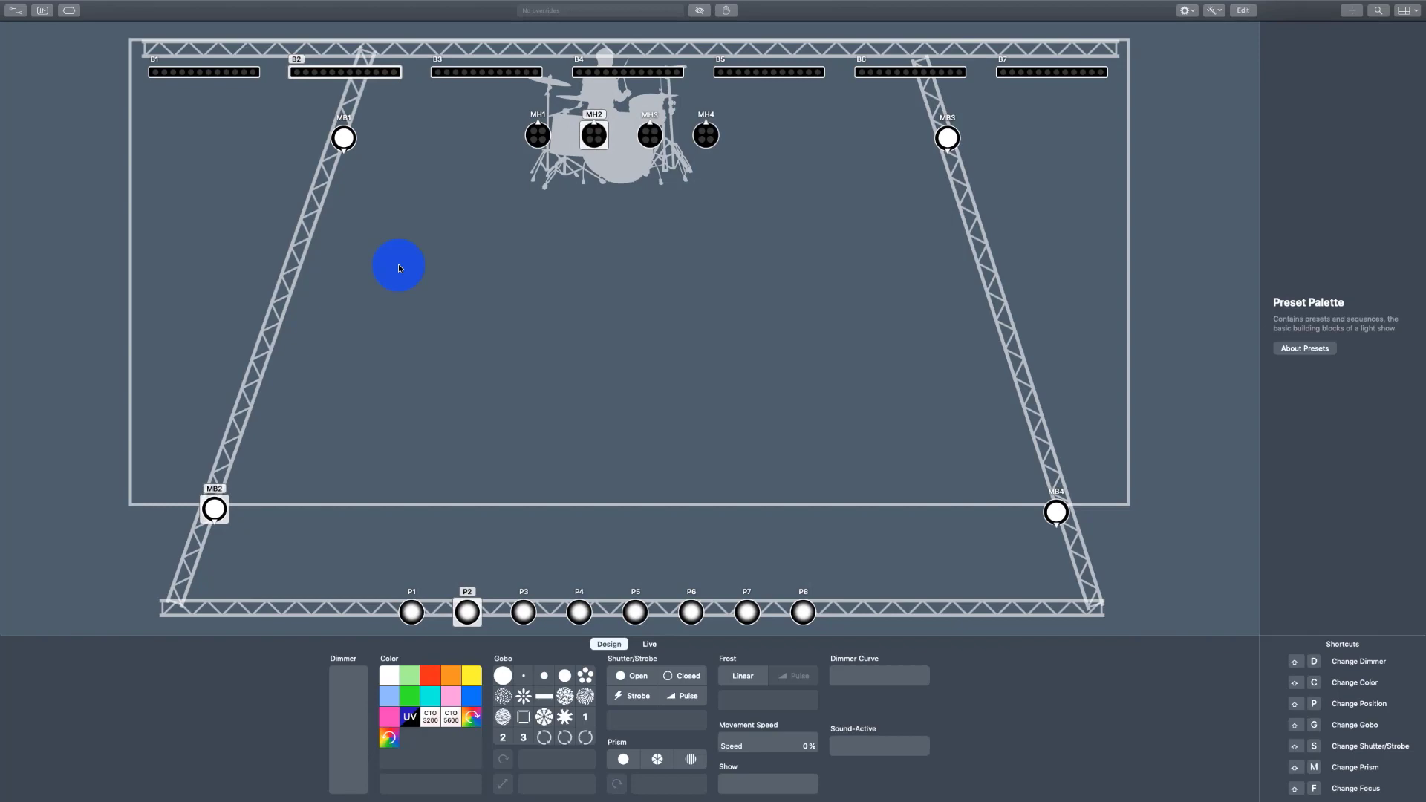
{"action": "left_click", "coordinate": [399, 267]}
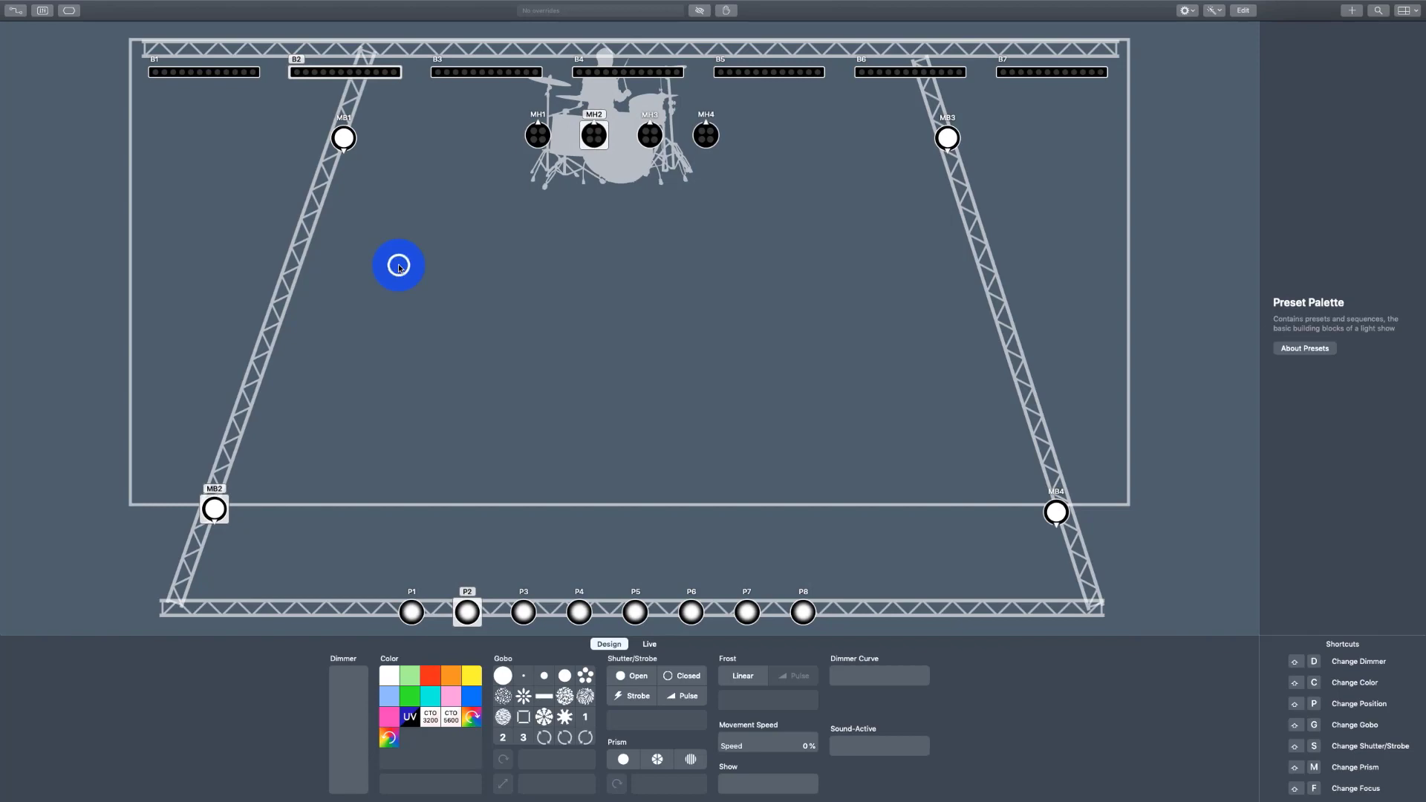
{"action": "left_click", "coordinate": [224, 72]}
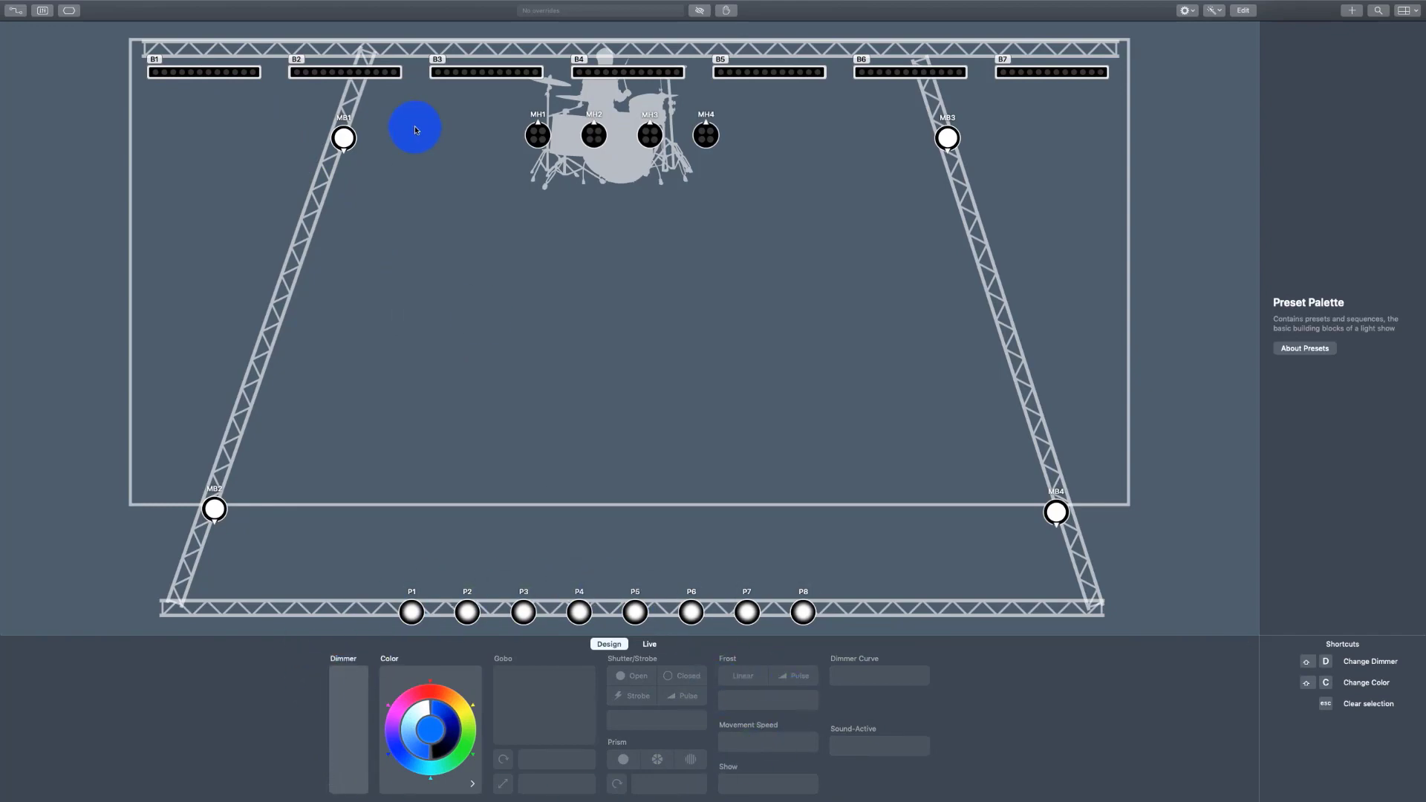
{"action": "left_click", "coordinate": [343, 138]}
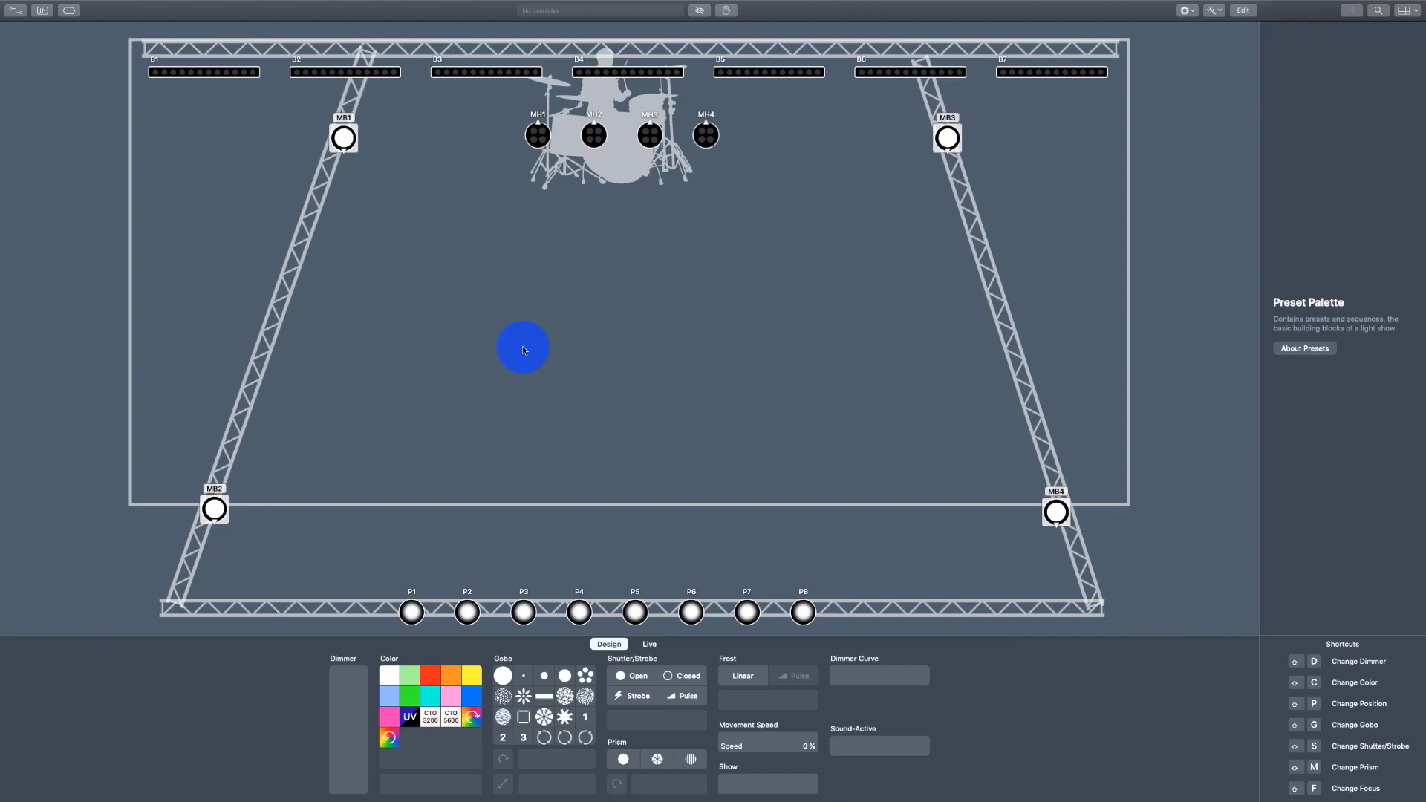
{"action": "key", "text": "p"}
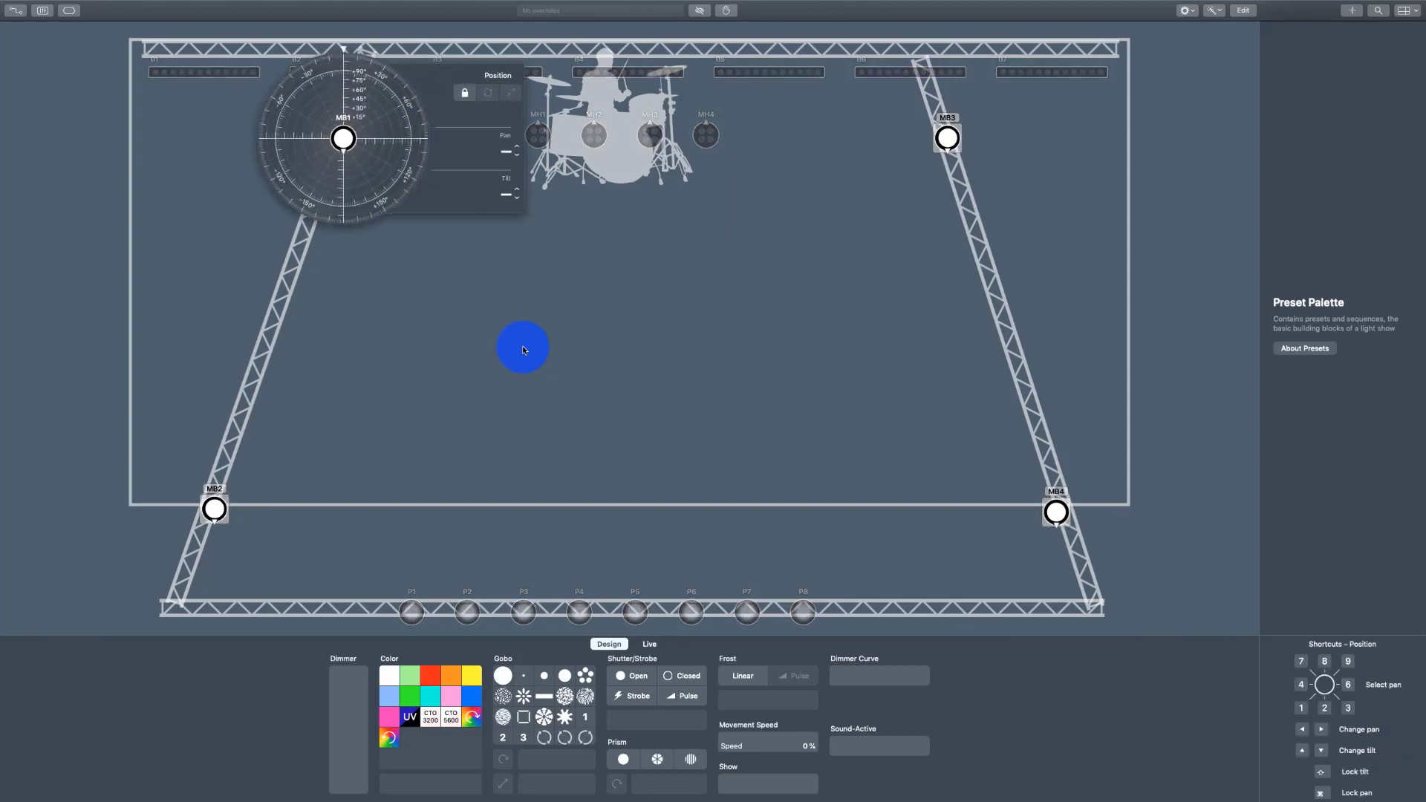
{"action": "left_click", "coordinate": [522, 347]}
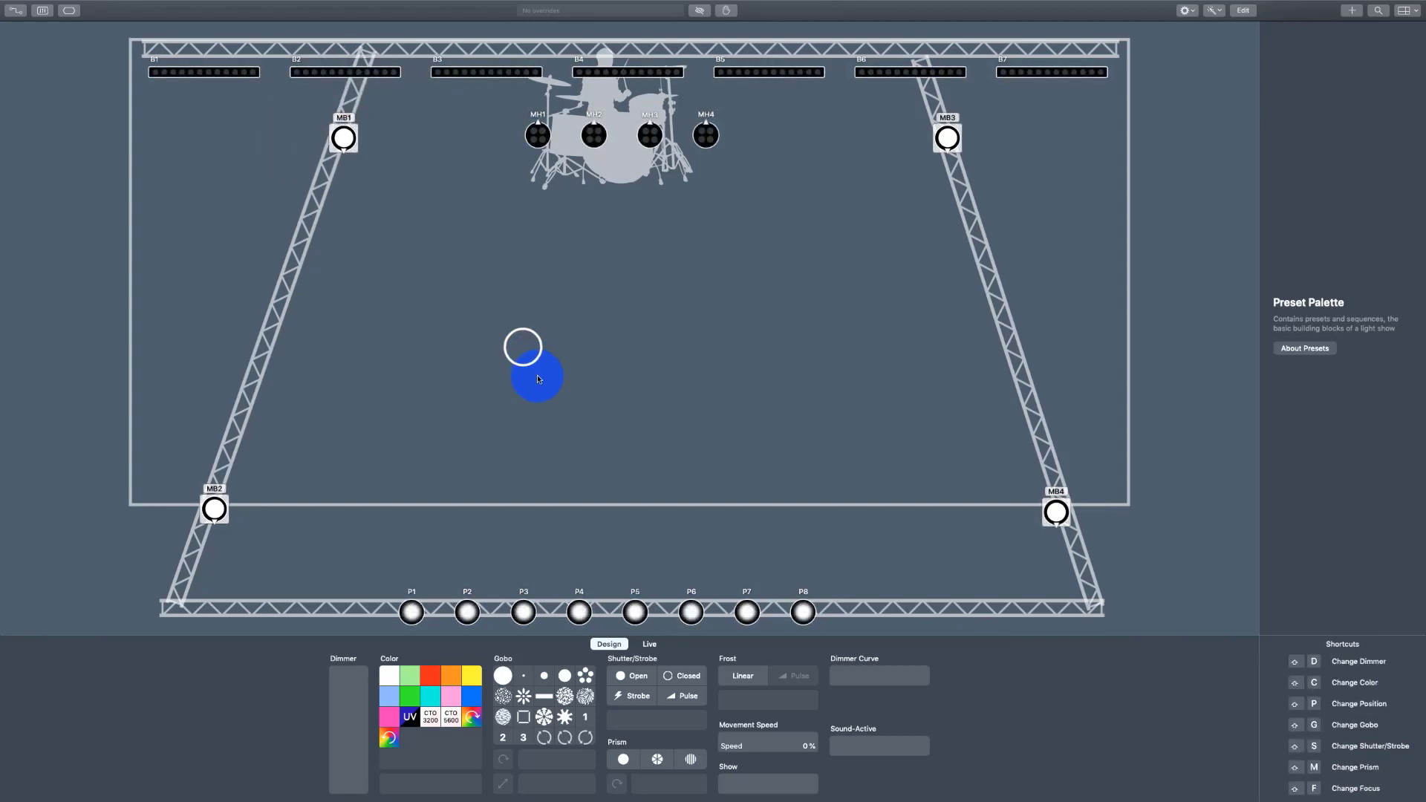
{"action": "left_click", "coordinate": [537, 375]}
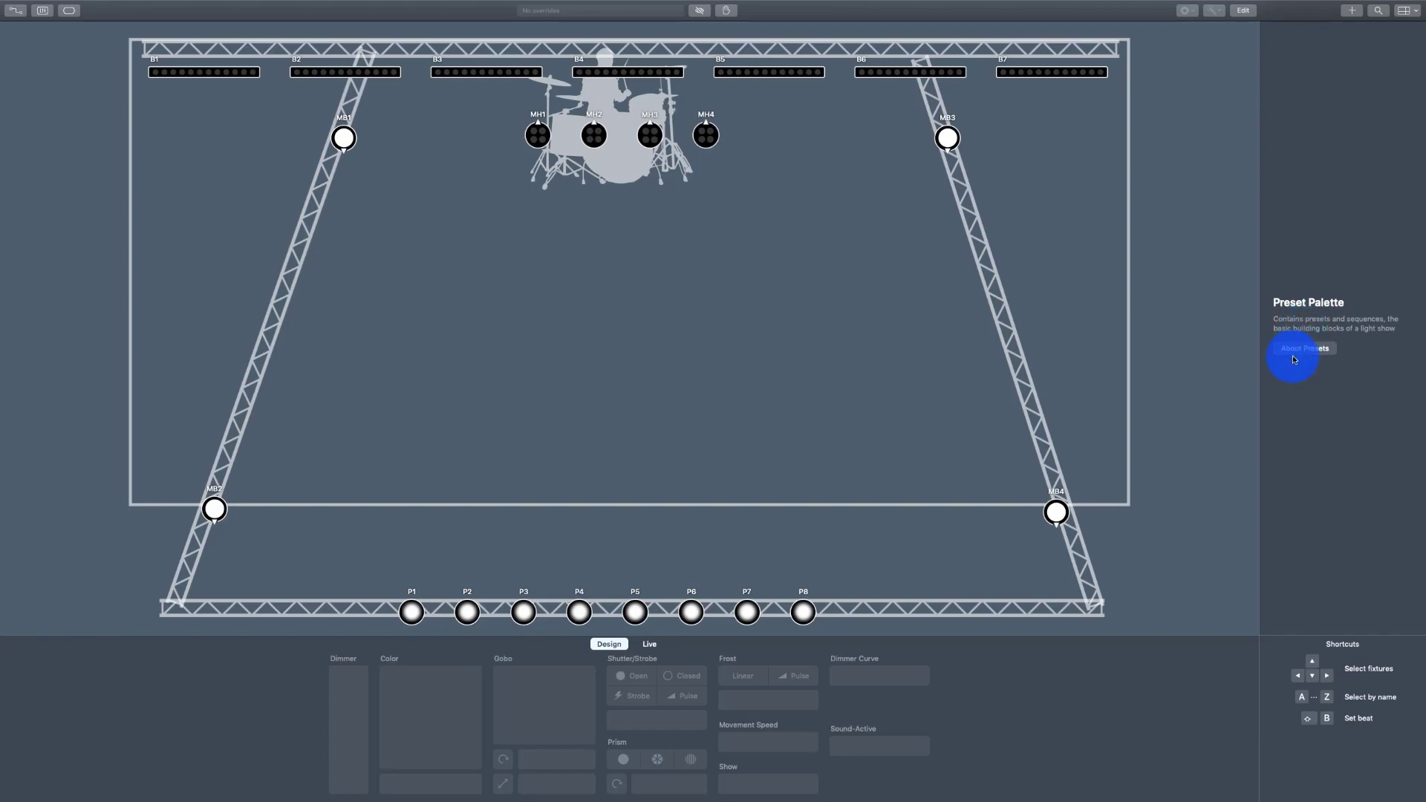
{"action": "left_click", "coordinate": [663, 642]}
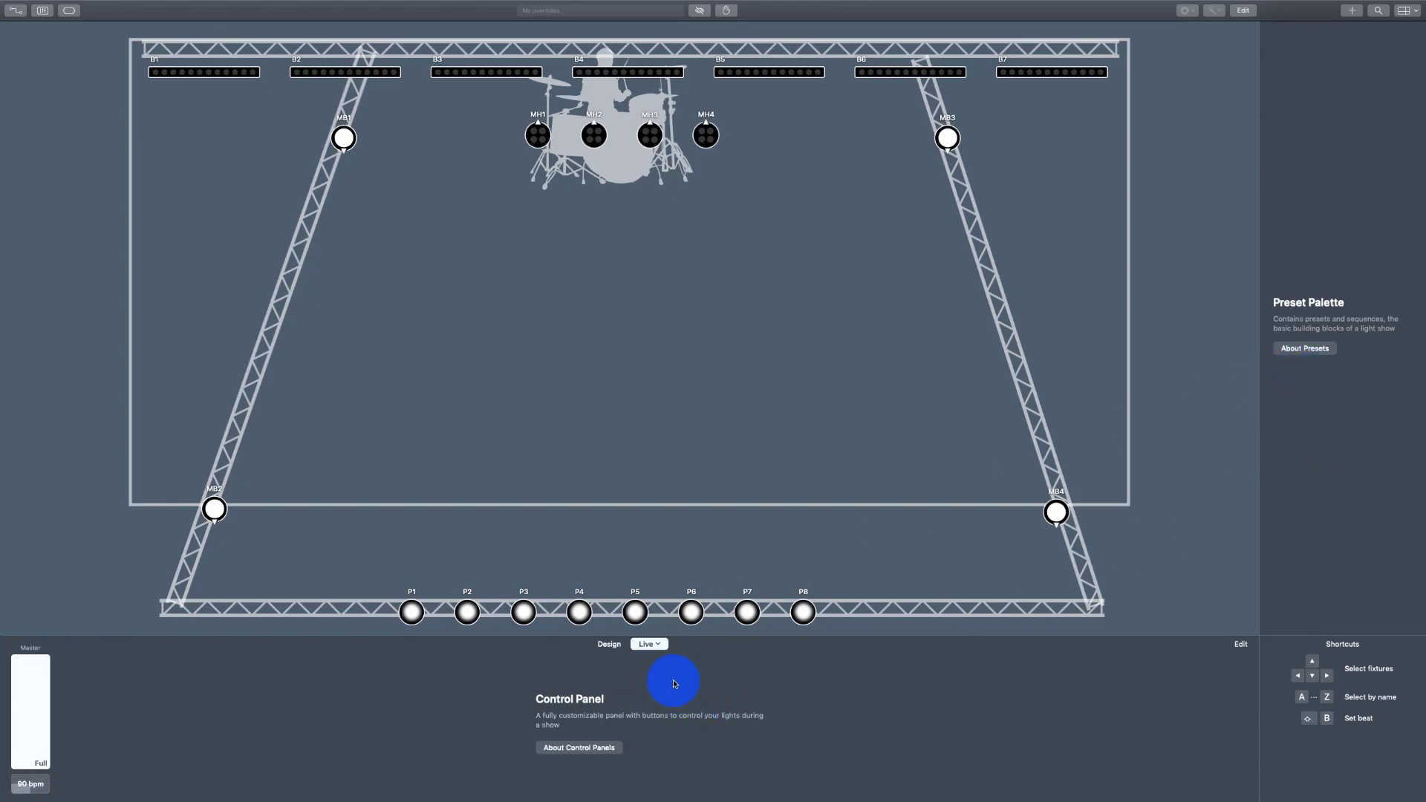
{"action": "left_click", "coordinate": [612, 644]}
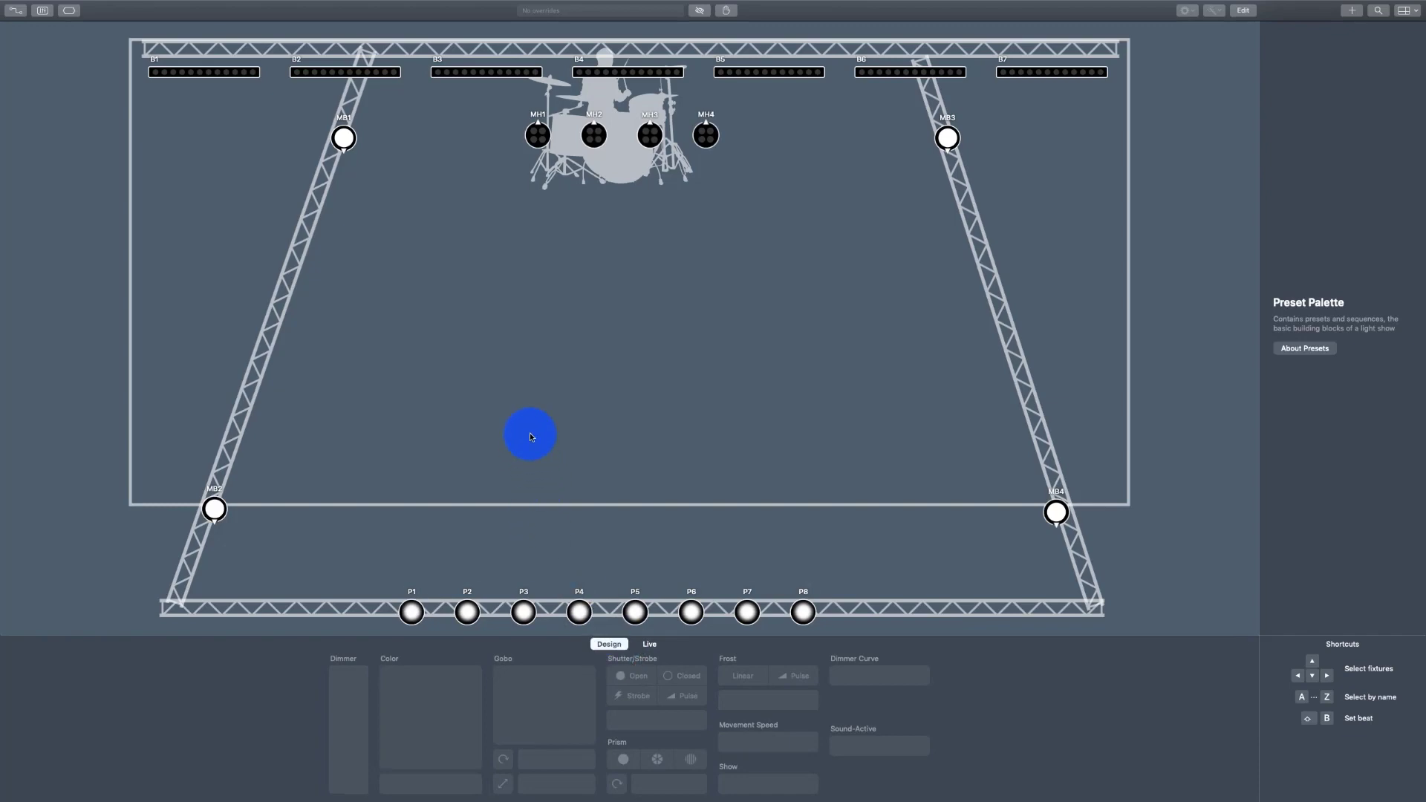
Select all fixtures with Cmd+A and raise the Dimmer fader to Full.
{"action": "key", "text": "super+a"}
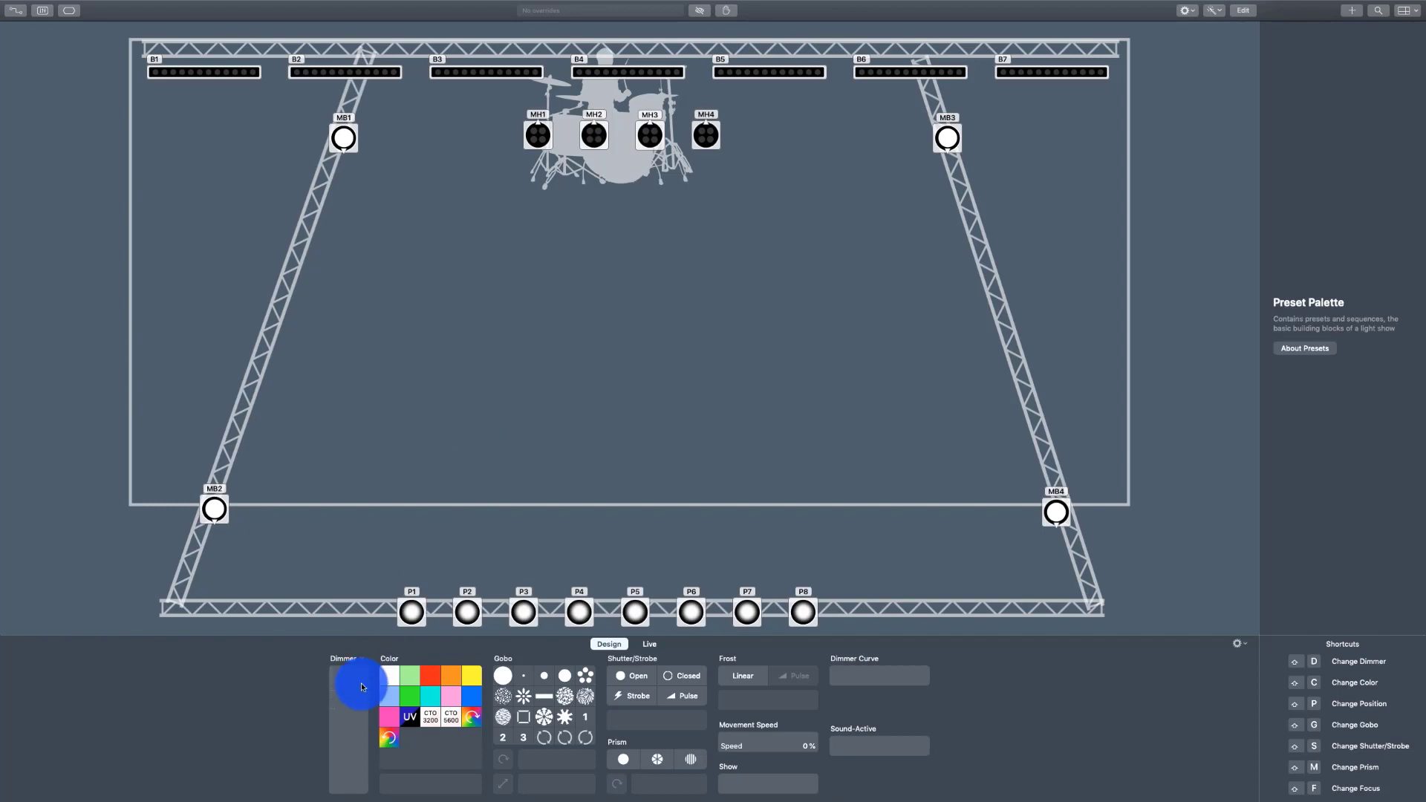
{"action": "left_click_drag", "start_coordinate": [334, 767], "coordinate": [348, 648]}
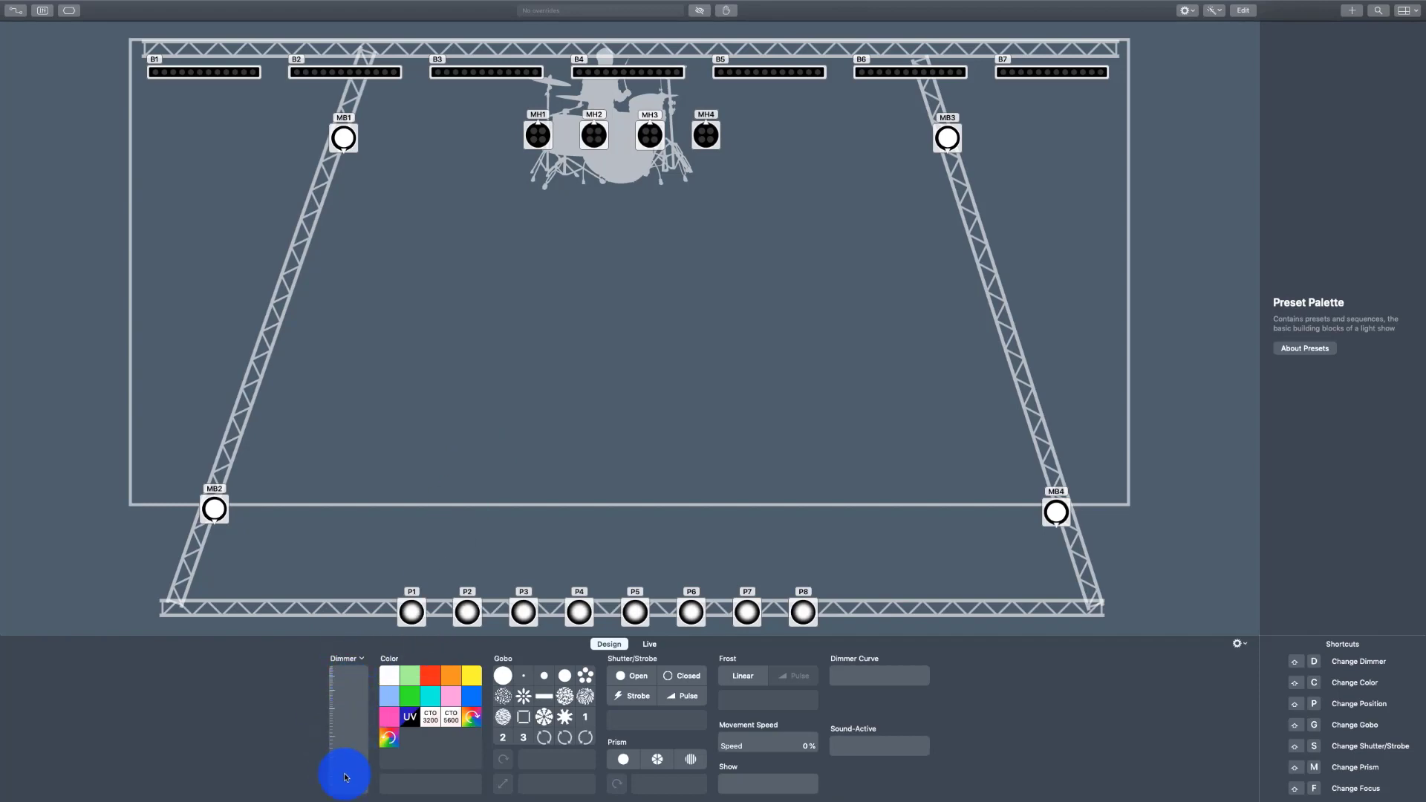
{"action": "mouse_move", "coordinate": [344, 777]}
{"action": "left_mouse_down"}
{"action": "mouse_move", "coordinate": [338, 699]}
{"action": "mouse_move", "coordinate": [340, 764]}
{"action": "mouse_move", "coordinate": [363, 651]}
{"action": "mouse_move", "coordinate": [321, 773]}
{"action": "mouse_move", "coordinate": [342, 785]}
{"action": "left_mouse_up"}
{"action": "left_click", "coordinate": [1000, 768]}
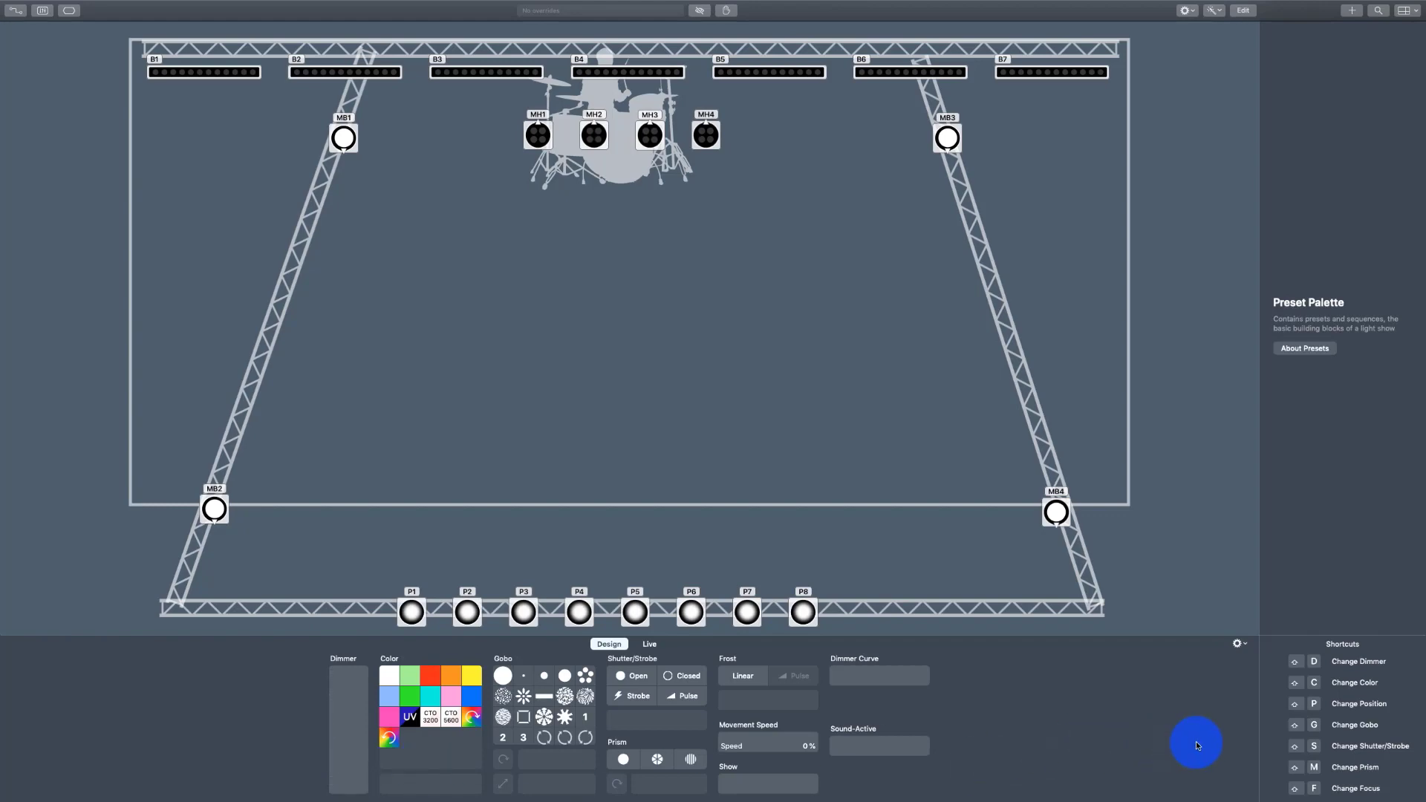
{"action": "mouse_move", "coordinate": [1238, 746]}
{"action": "left_mouse_down"}
{"action": "mouse_move", "coordinate": [1325, 744]}
{"action": "mouse_move", "coordinate": [1325, 659]}
{"action": "mouse_move", "coordinate": [575, 617]}
{"action": "mouse_move", "coordinate": [194, 630]}
{"action": "left_mouse_up"}
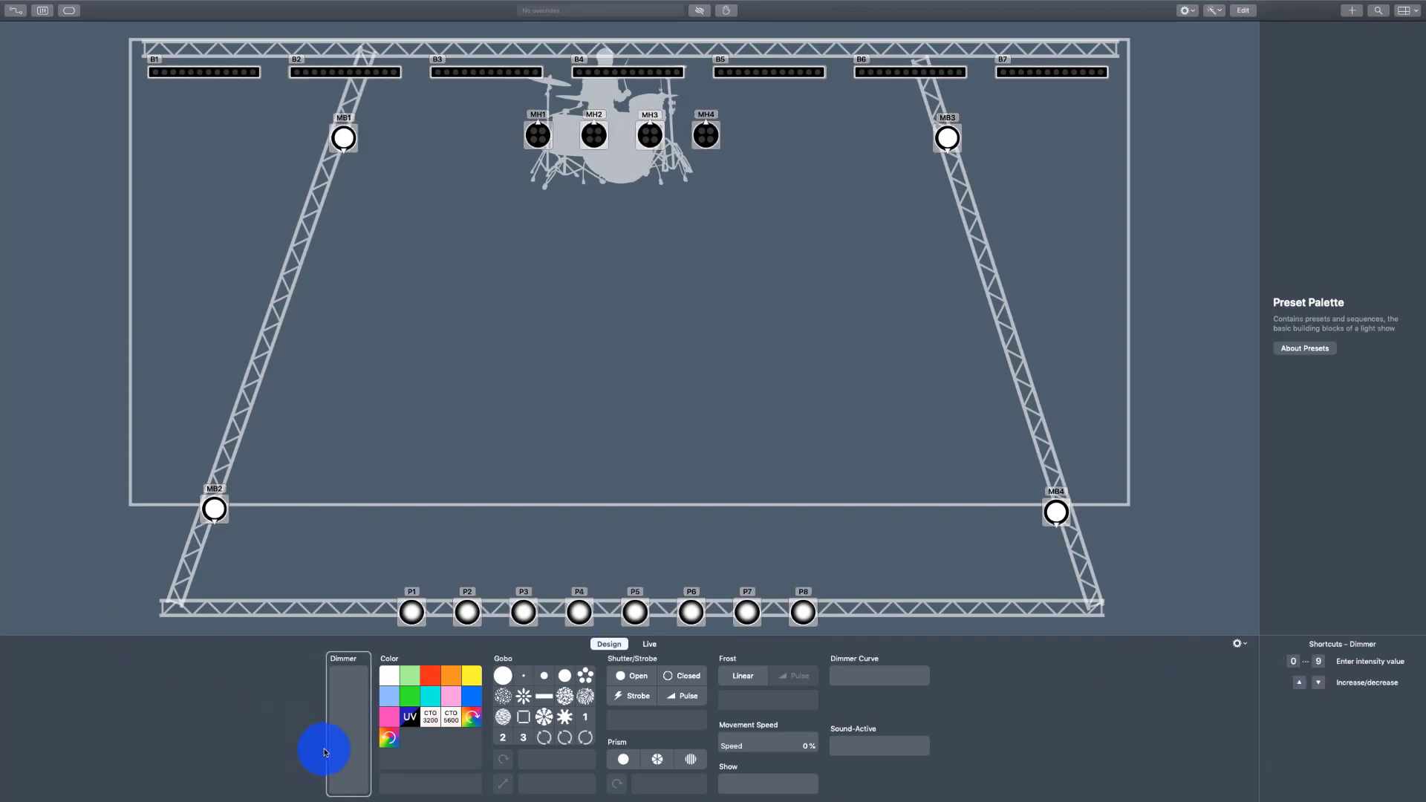
{"action": "left_click_drag", "start_coordinate": [323, 752], "coordinate": [335, 636]}
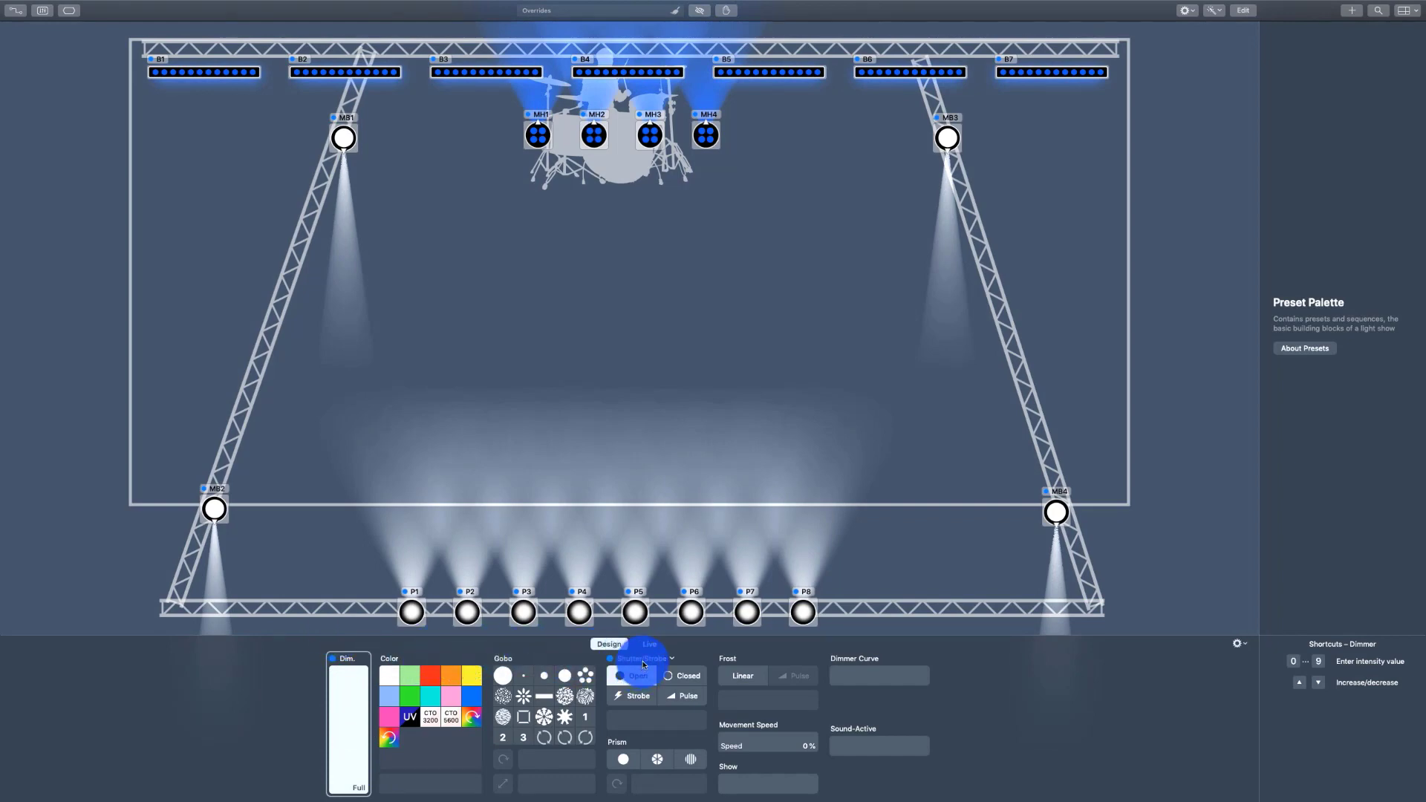
Add a new preset named 'Everything At Full' to the Preset Palette.
{"action": "right_click", "coordinate": [1321, 381]}
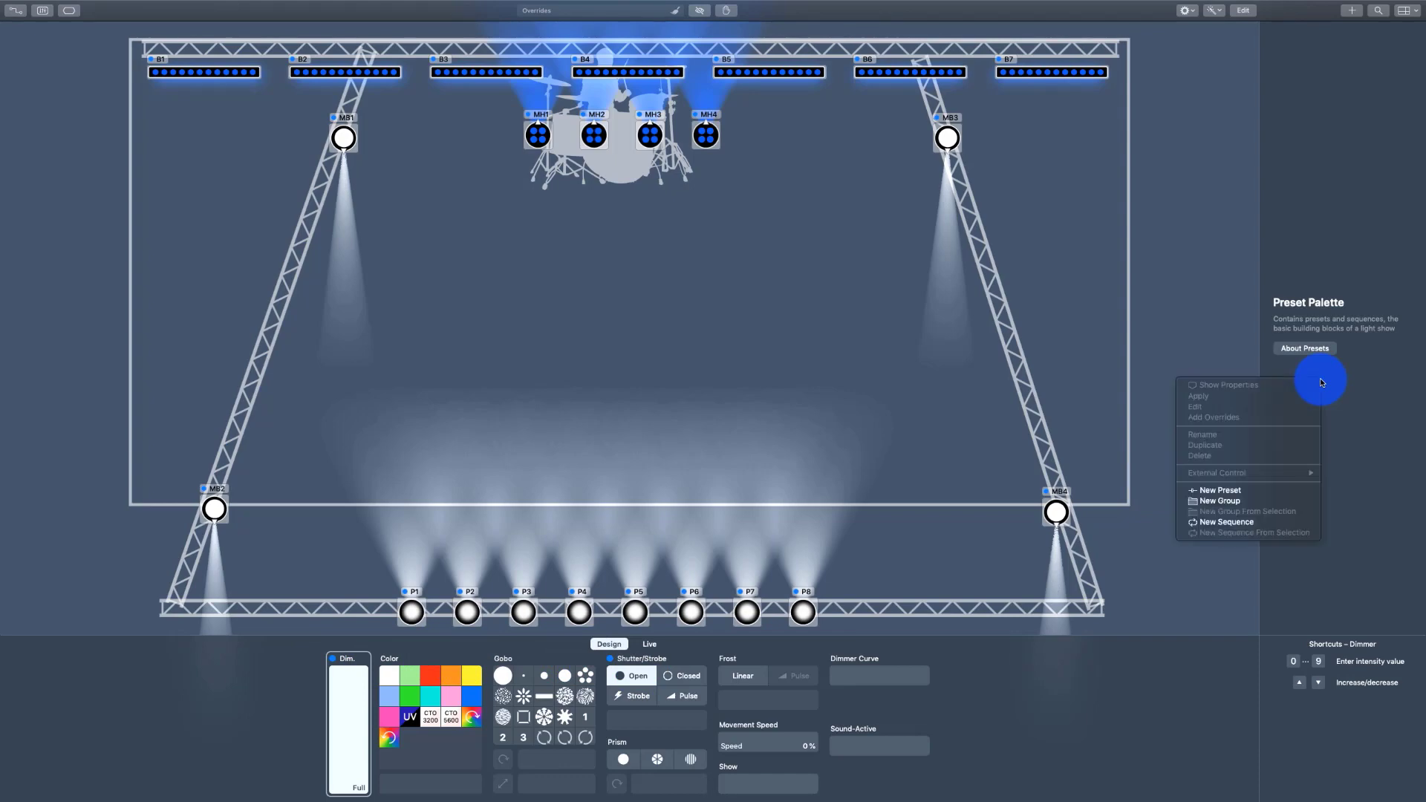
{"action": "left_click", "coordinate": [1278, 493]}
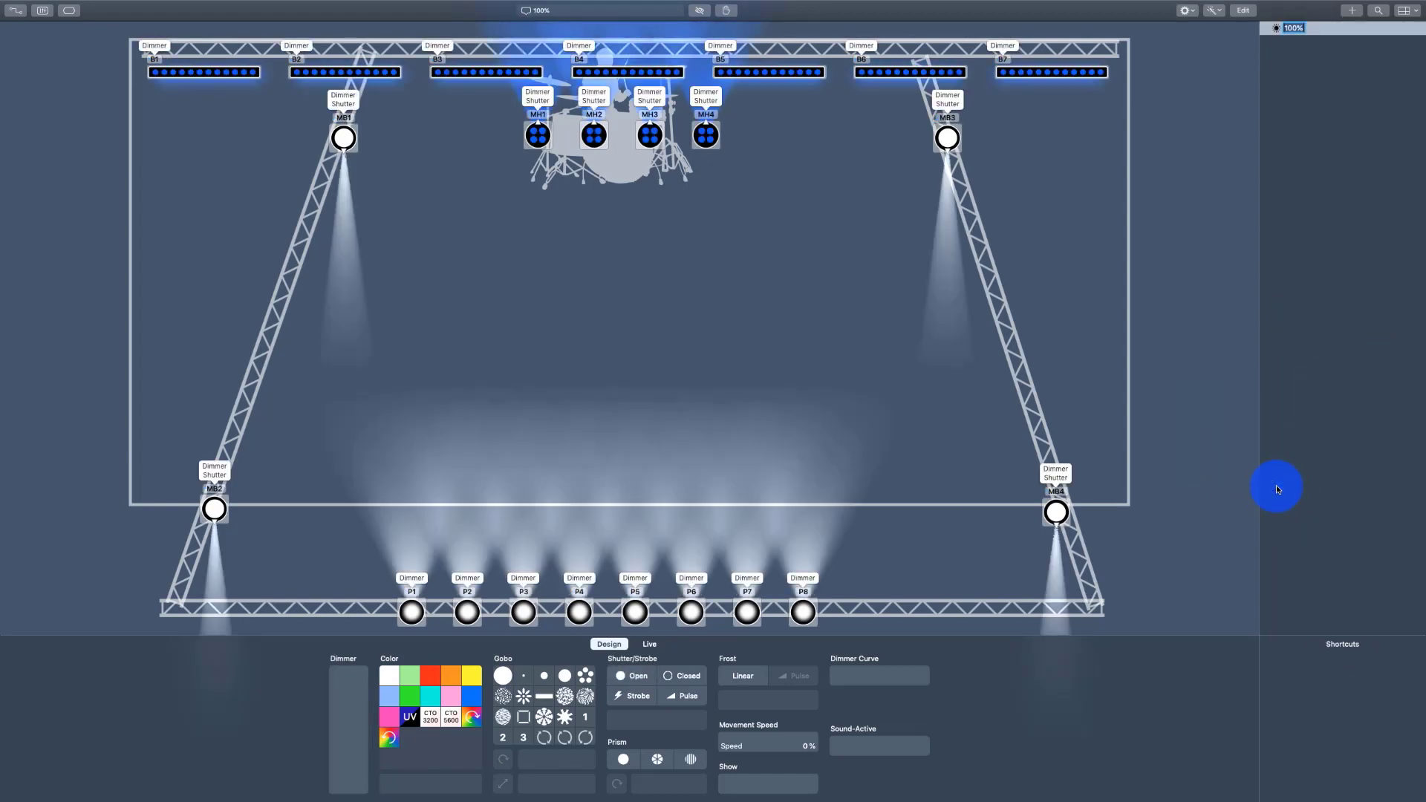
{"action": "type", "text": "Everything At Full"}
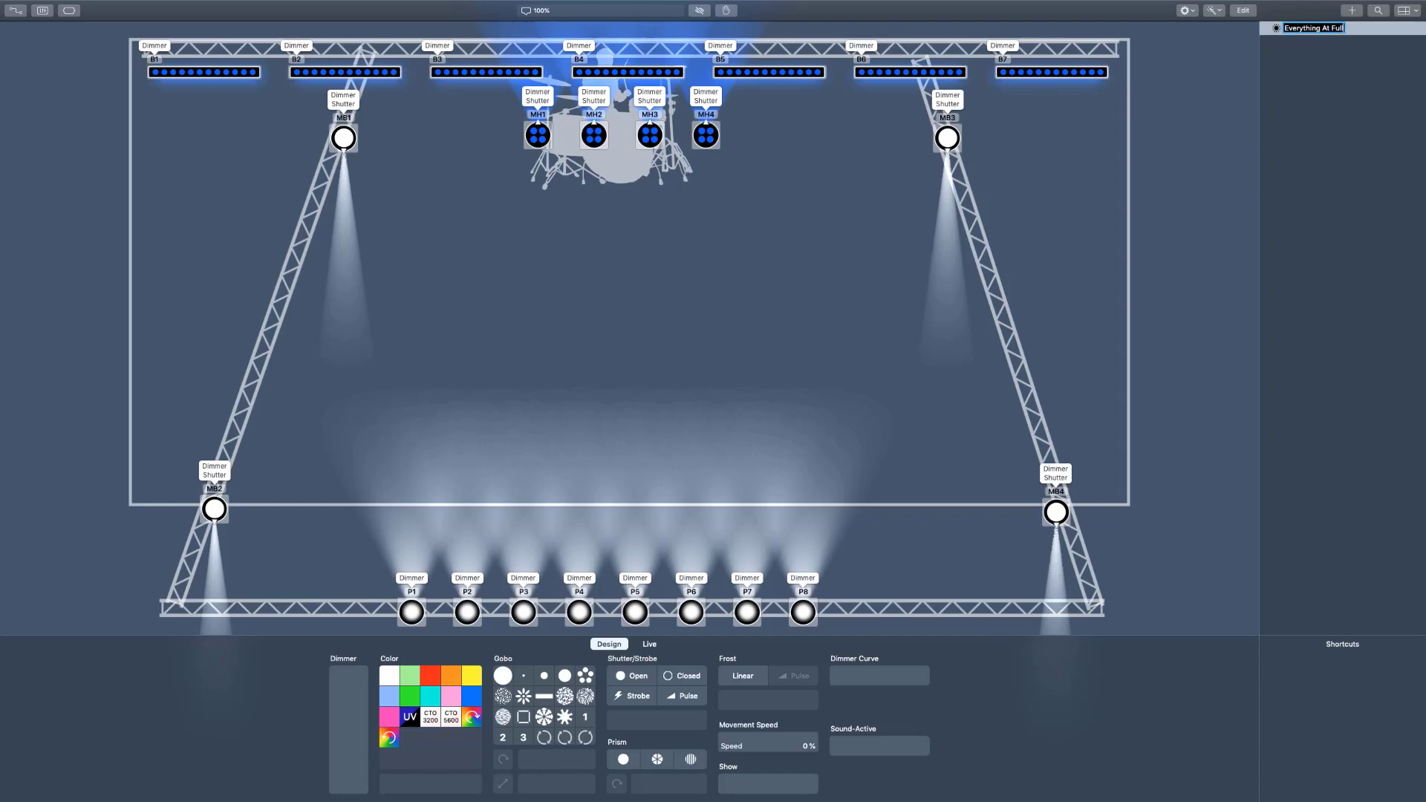
{"action": "left_click", "coordinate": [1319, 435]}
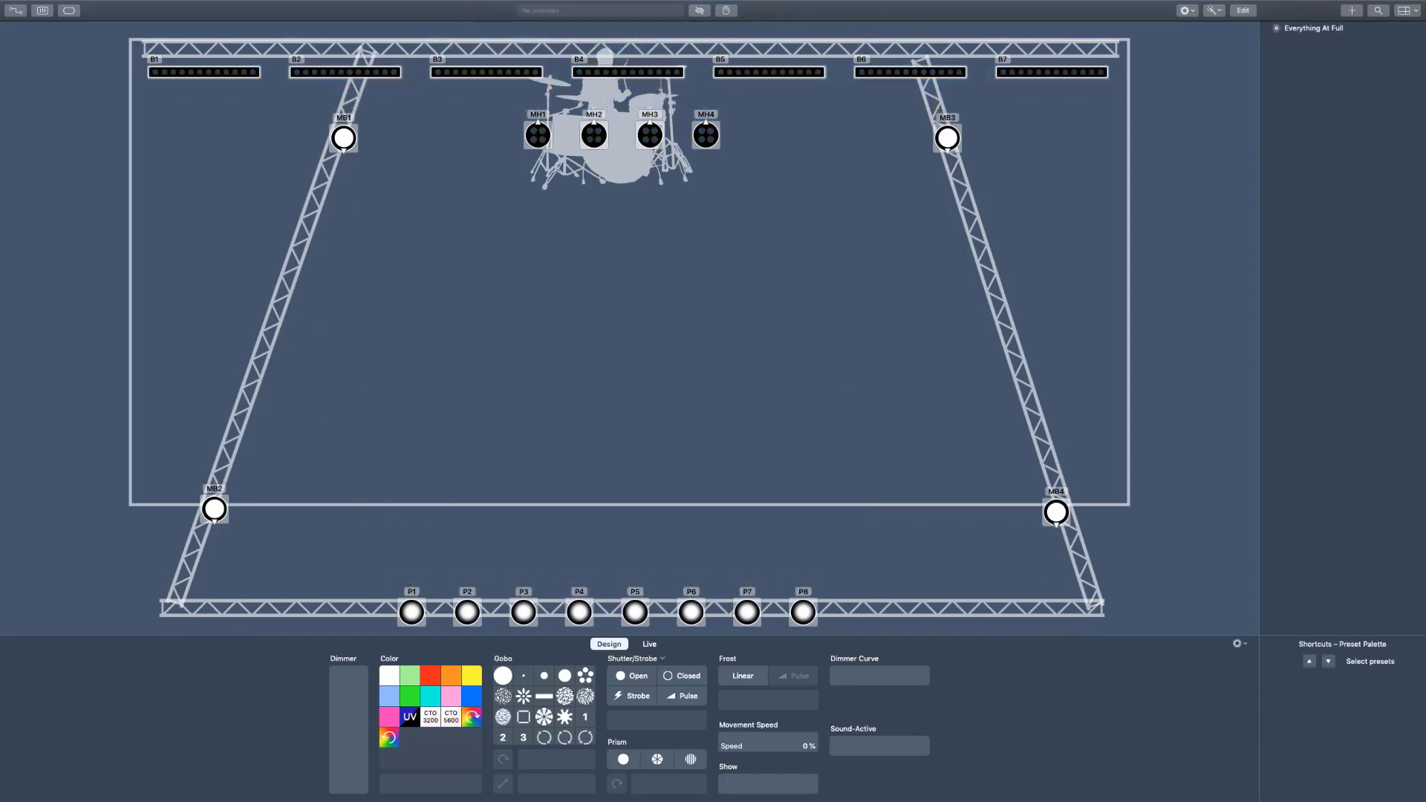
In Live view, place an Everything At Full button at the top-left of the control panel.
{"action": "left_click", "coordinate": [649, 644]}
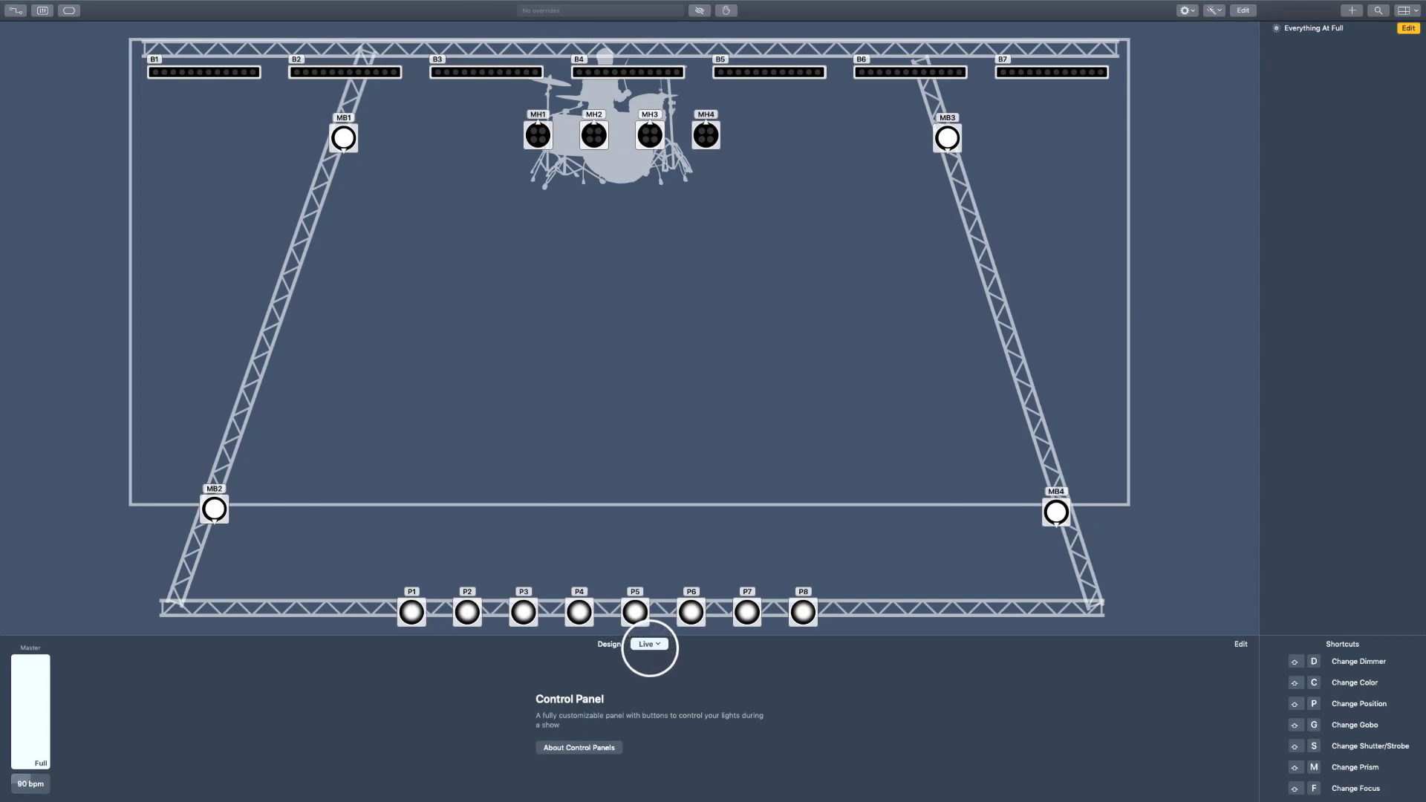
{"action": "left_click", "coordinate": [1293, 27]}
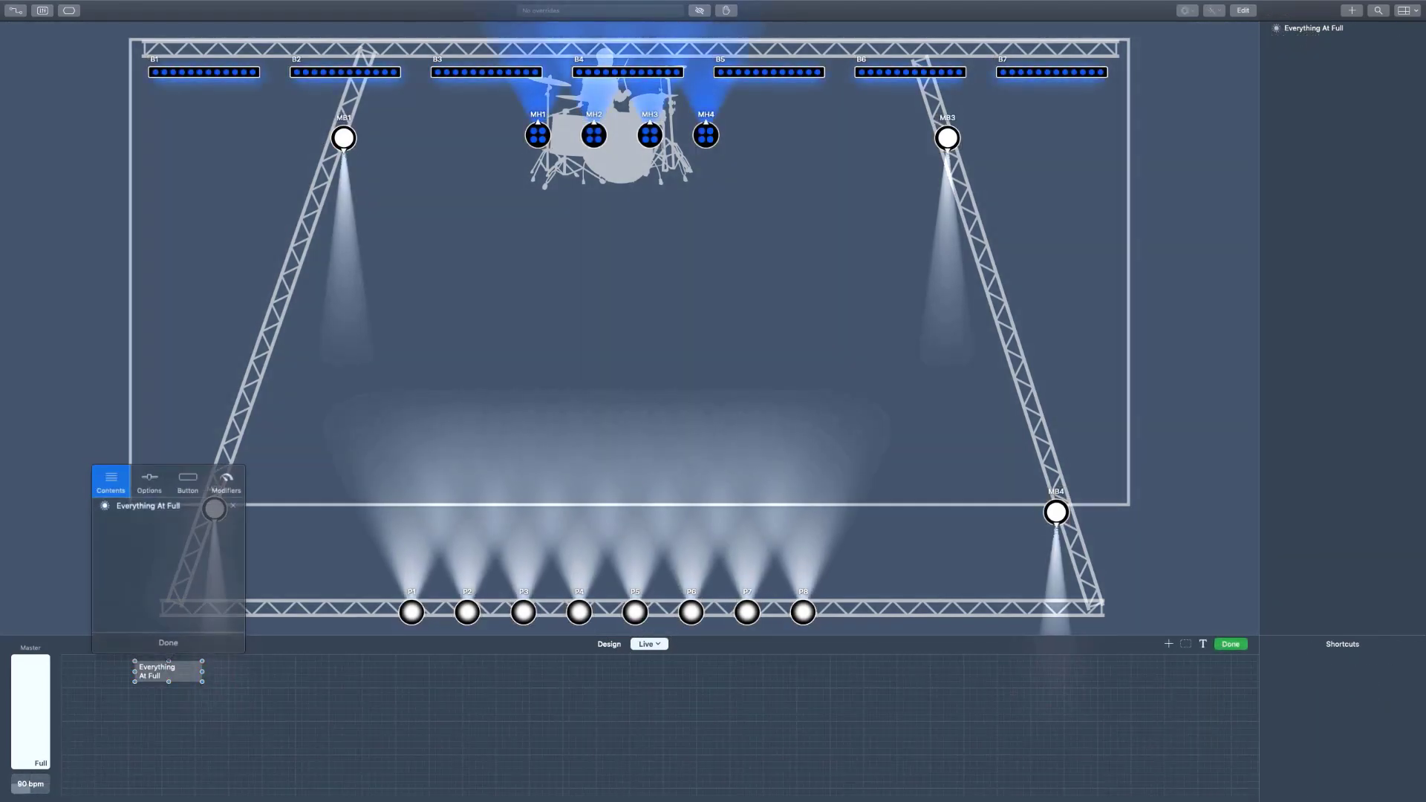
{"action": "left_click", "coordinate": [171, 674]}
{"action": "left_click_drag", "start_coordinate": [108, 671], "coordinate": [95, 664]}
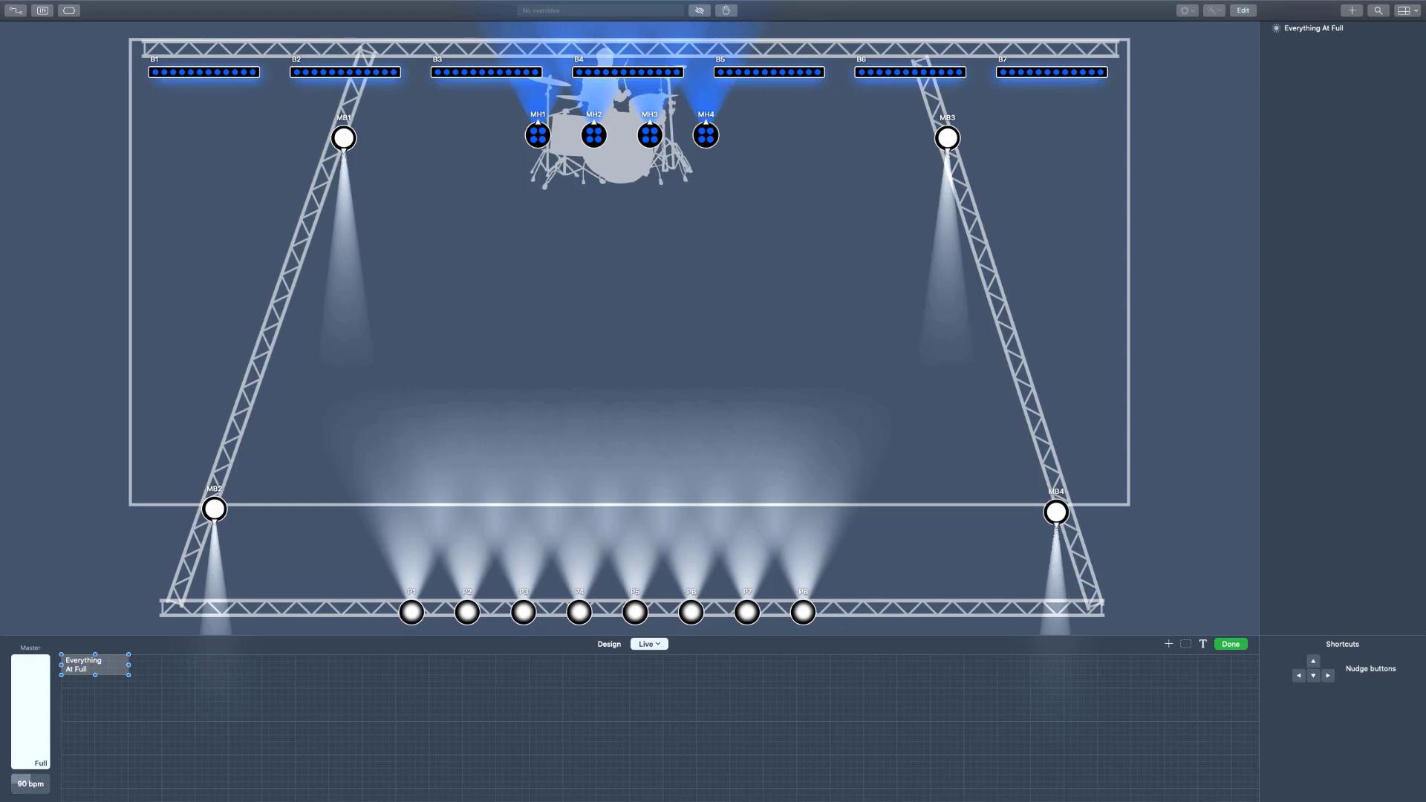
{"action": "left_click", "coordinate": [1233, 645]}
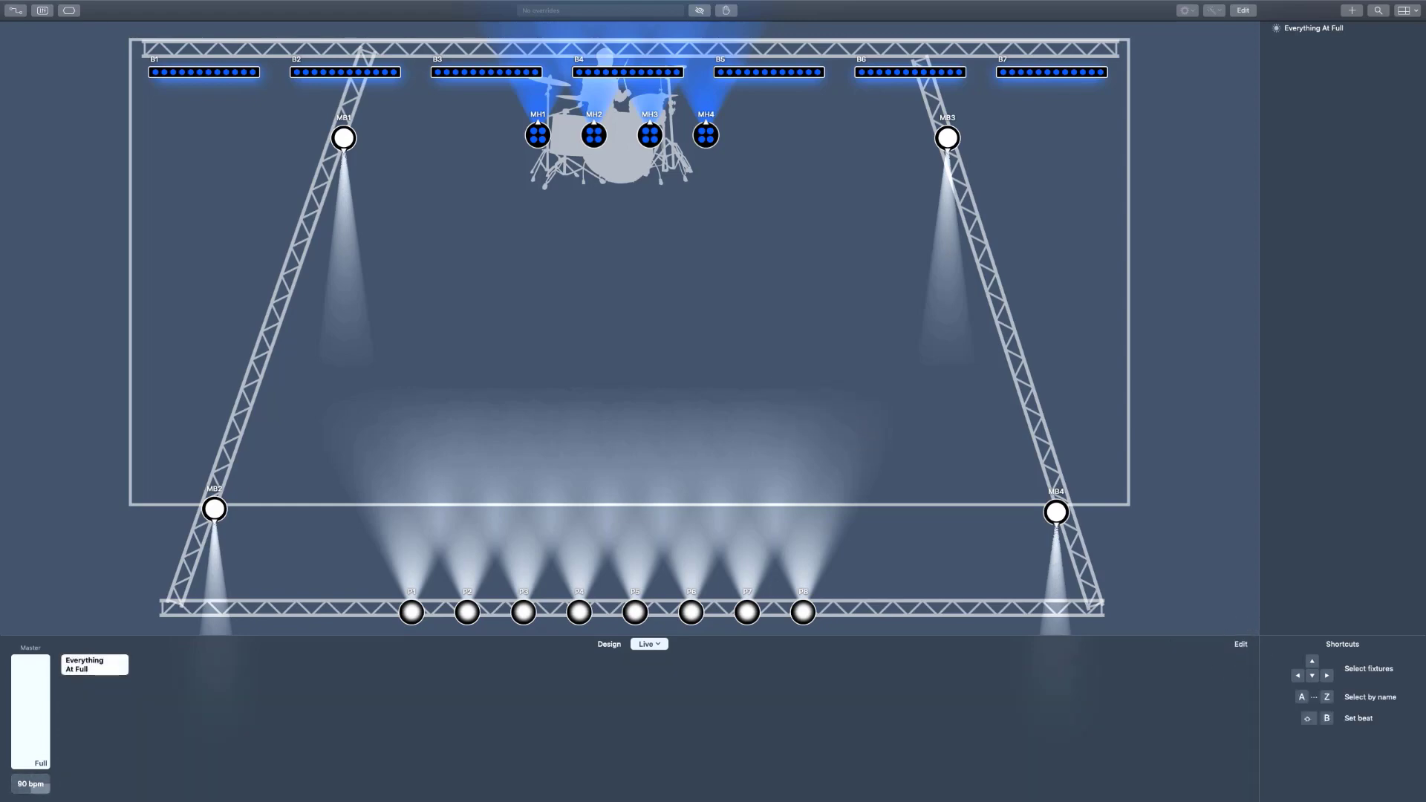
Toggle the Everything At Full button off and back on, then reenter layout editing.
{"action": "left_click", "coordinate": [111, 659]}
{"action": "left_click", "coordinate": [111, 659]}
{"action": "left_click", "coordinate": [1240, 644]}
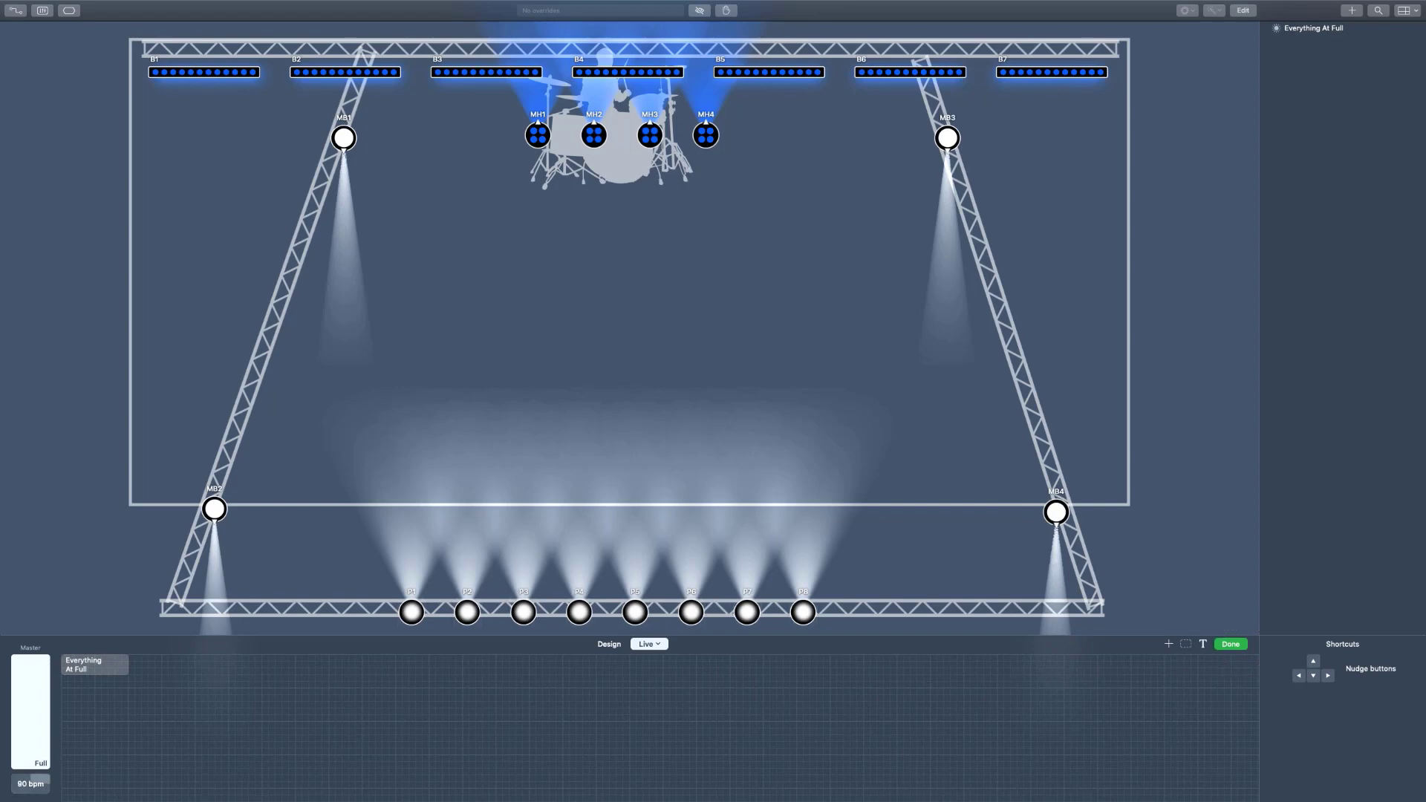
Change the Everything At Full tile to Fader Vertical and stretch it to full height.
{"action": "right_click", "coordinate": [113, 657]}
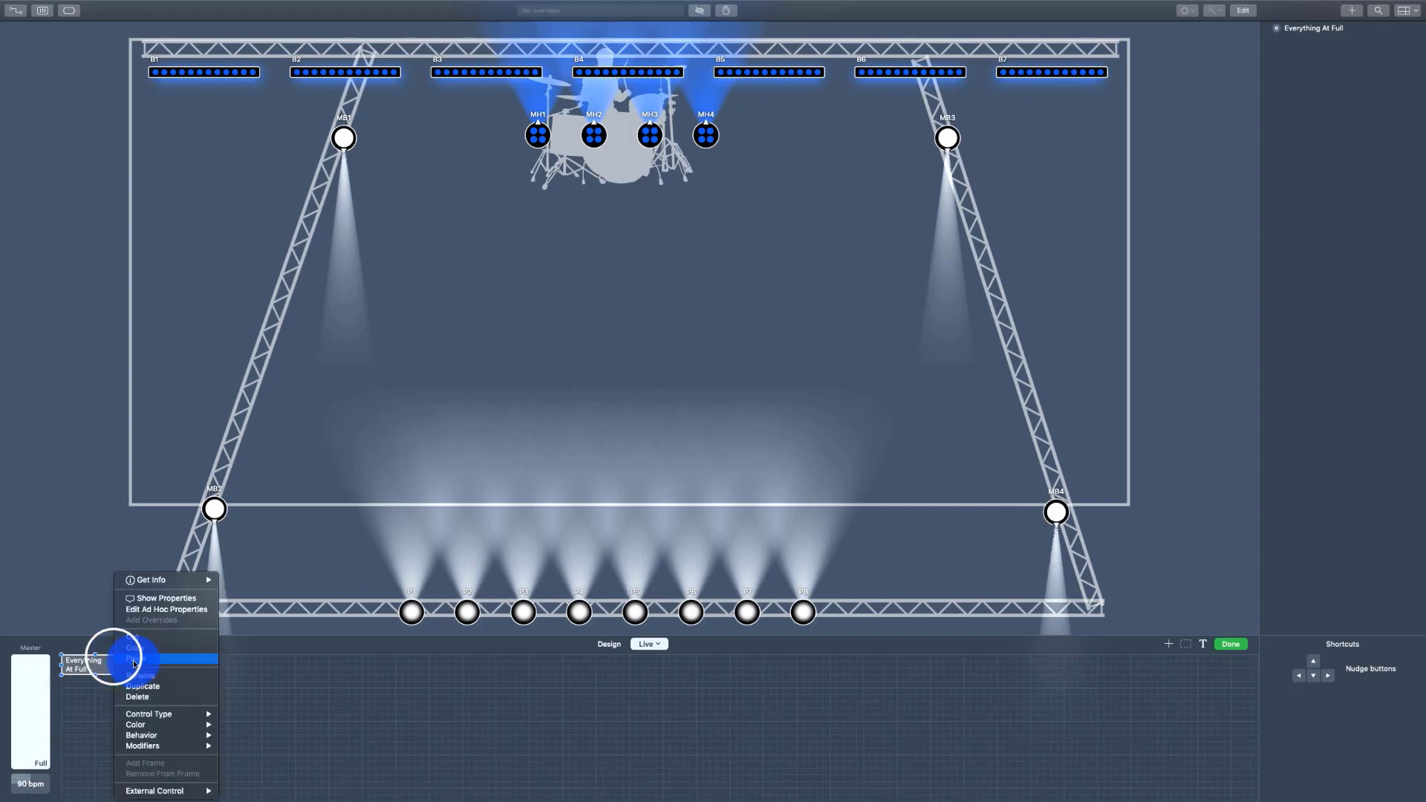
{"action": "left_click", "coordinate": [104, 665]}
{"action": "right_click", "coordinate": [104, 664]}
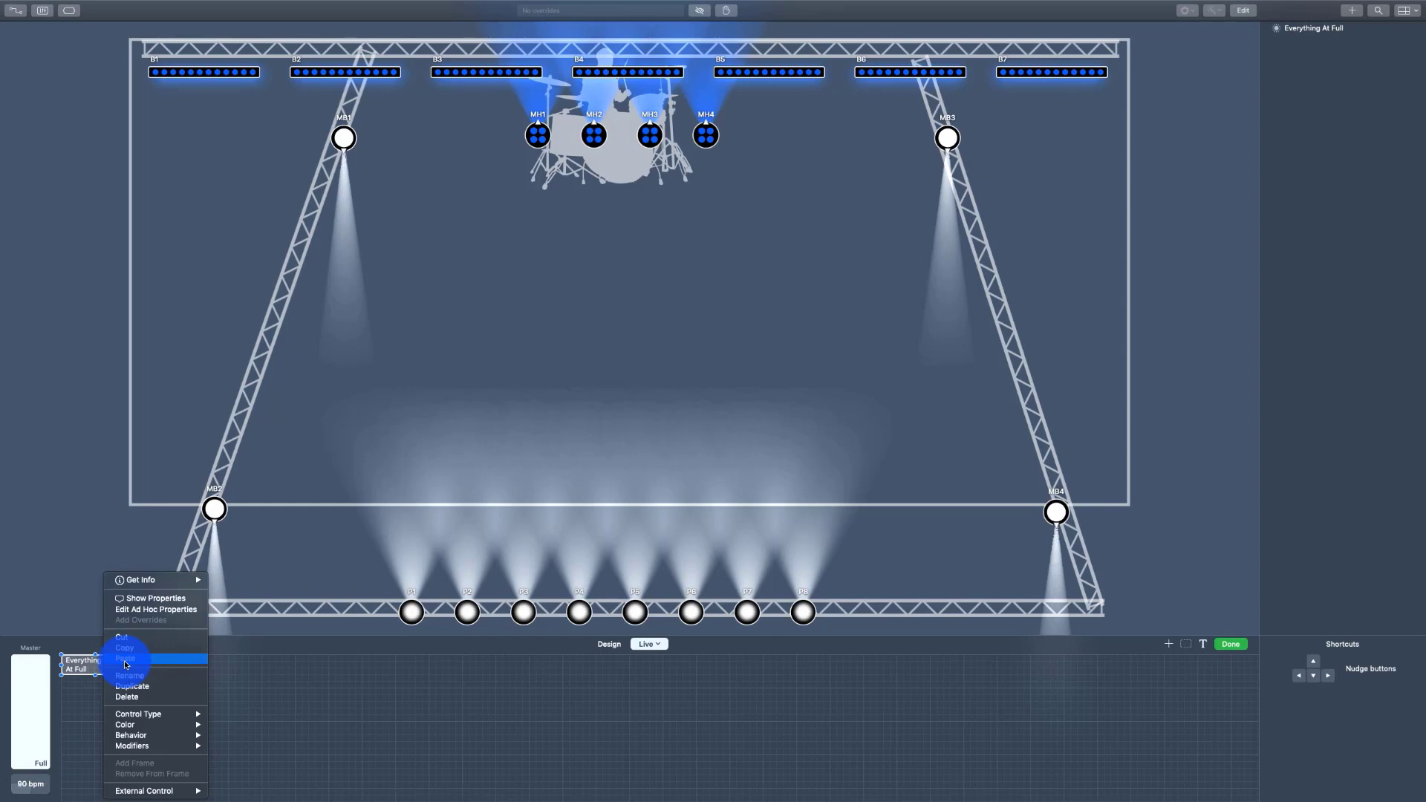
{"action": "mouse_move", "coordinate": [161, 718]}
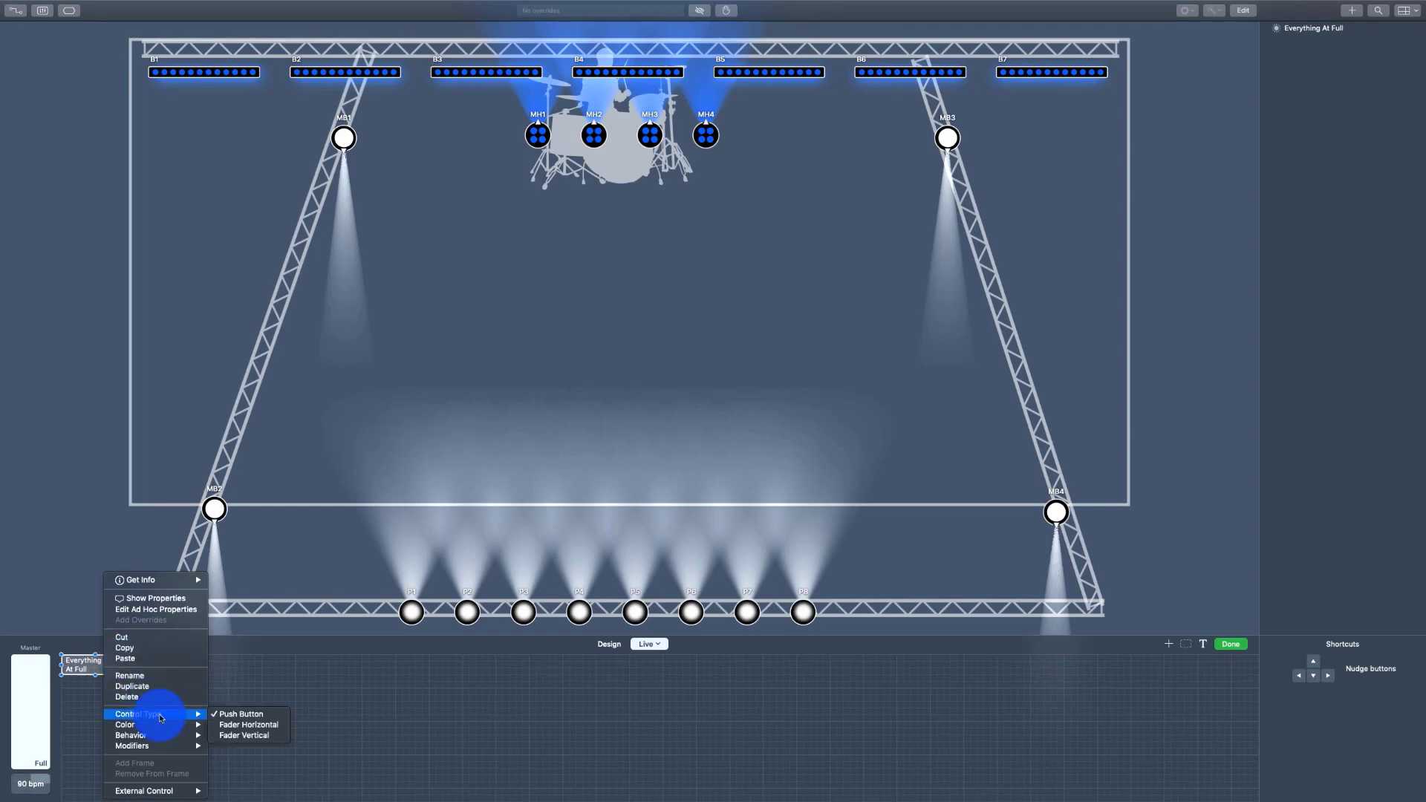
{"action": "left_click", "coordinate": [257, 744]}
{"action": "left_click_drag", "start_coordinate": [121, 695], "coordinate": [118, 789]}
{"action": "left_click_drag", "start_coordinate": [102, 707], "coordinate": [101, 782]}
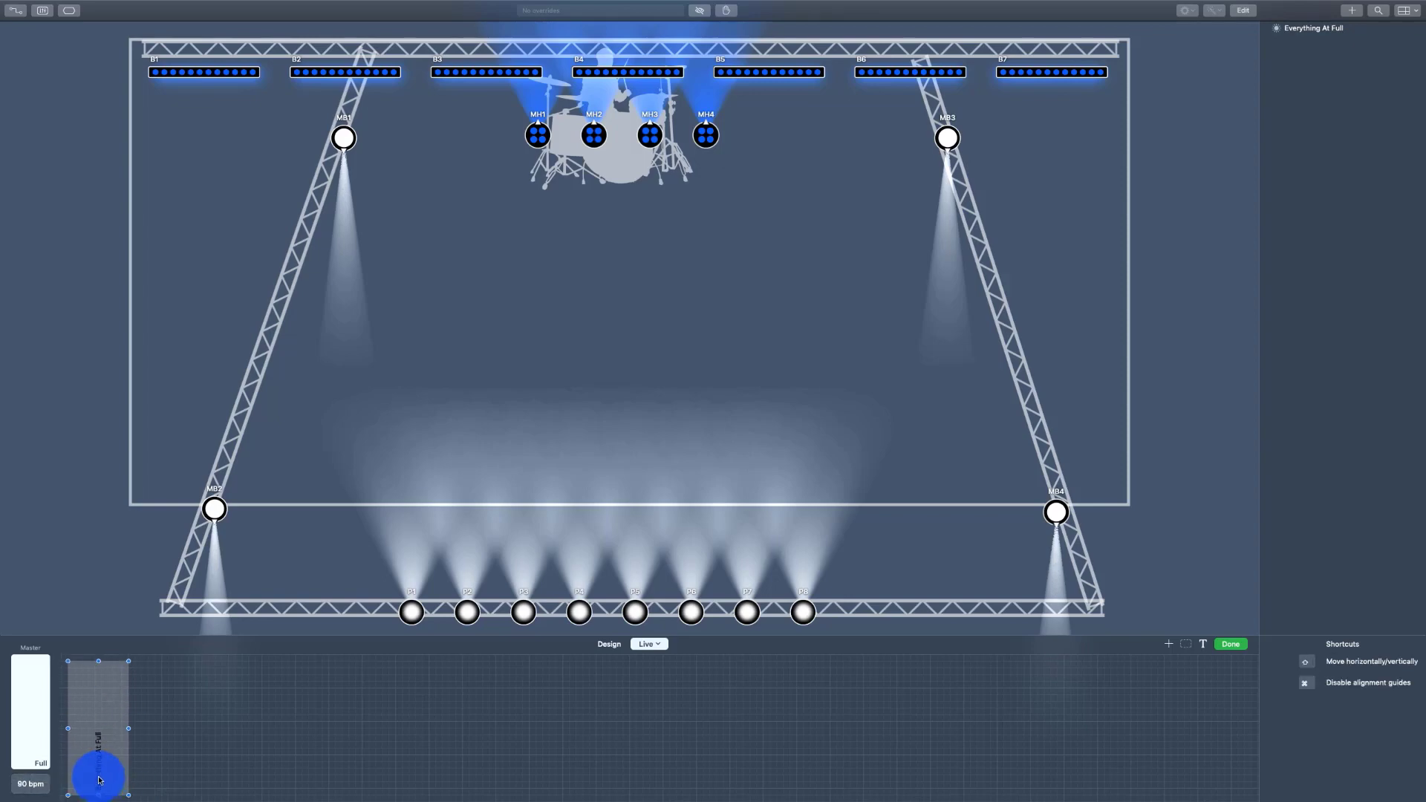
Exit edit mode and set the Everything At Full fader to about 80%.
{"action": "left_click", "coordinate": [1231, 644]}
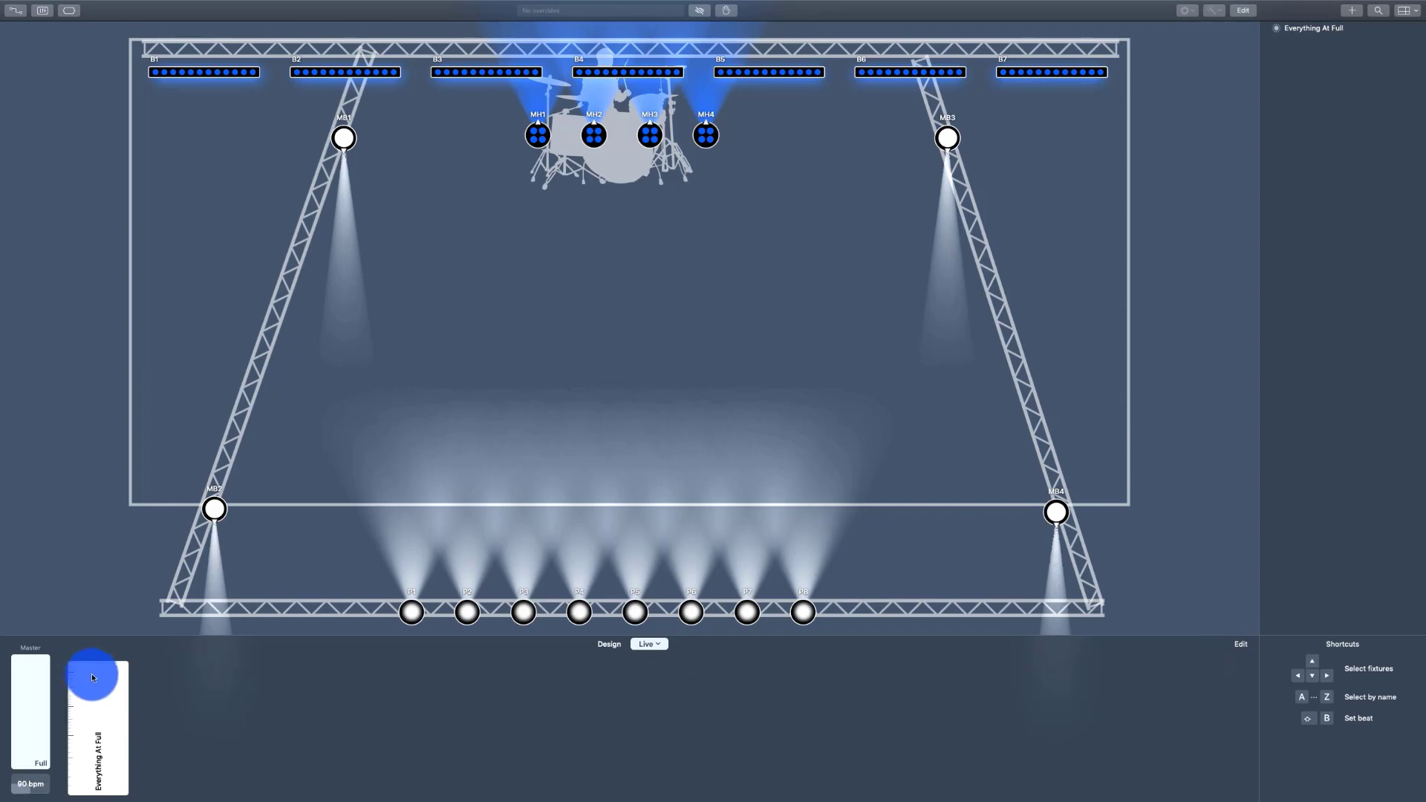
{"action": "mouse_move", "coordinate": [91, 676]}
{"action": "left_mouse_down"}
{"action": "mouse_move", "coordinate": [92, 779]}
{"action": "mouse_move", "coordinate": [103, 649]}
{"action": "mouse_move", "coordinate": [105, 788]}
{"action": "mouse_move", "coordinate": [113, 683]}
{"action": "left_mouse_up"}
{"action": "left_click", "coordinate": [272, 752]}
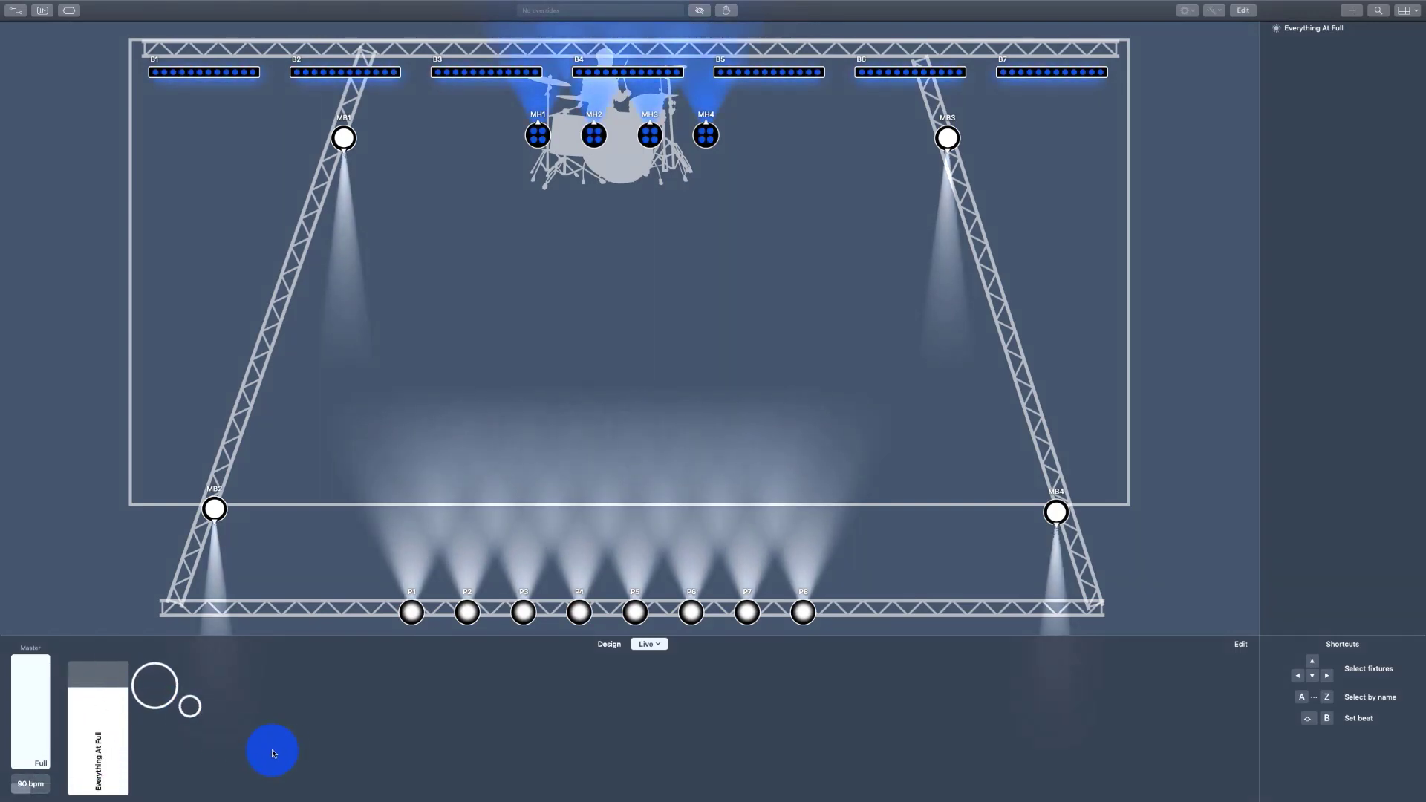
{"action": "left_click_drag", "start_coordinate": [272, 753], "coordinate": [373, 715]}
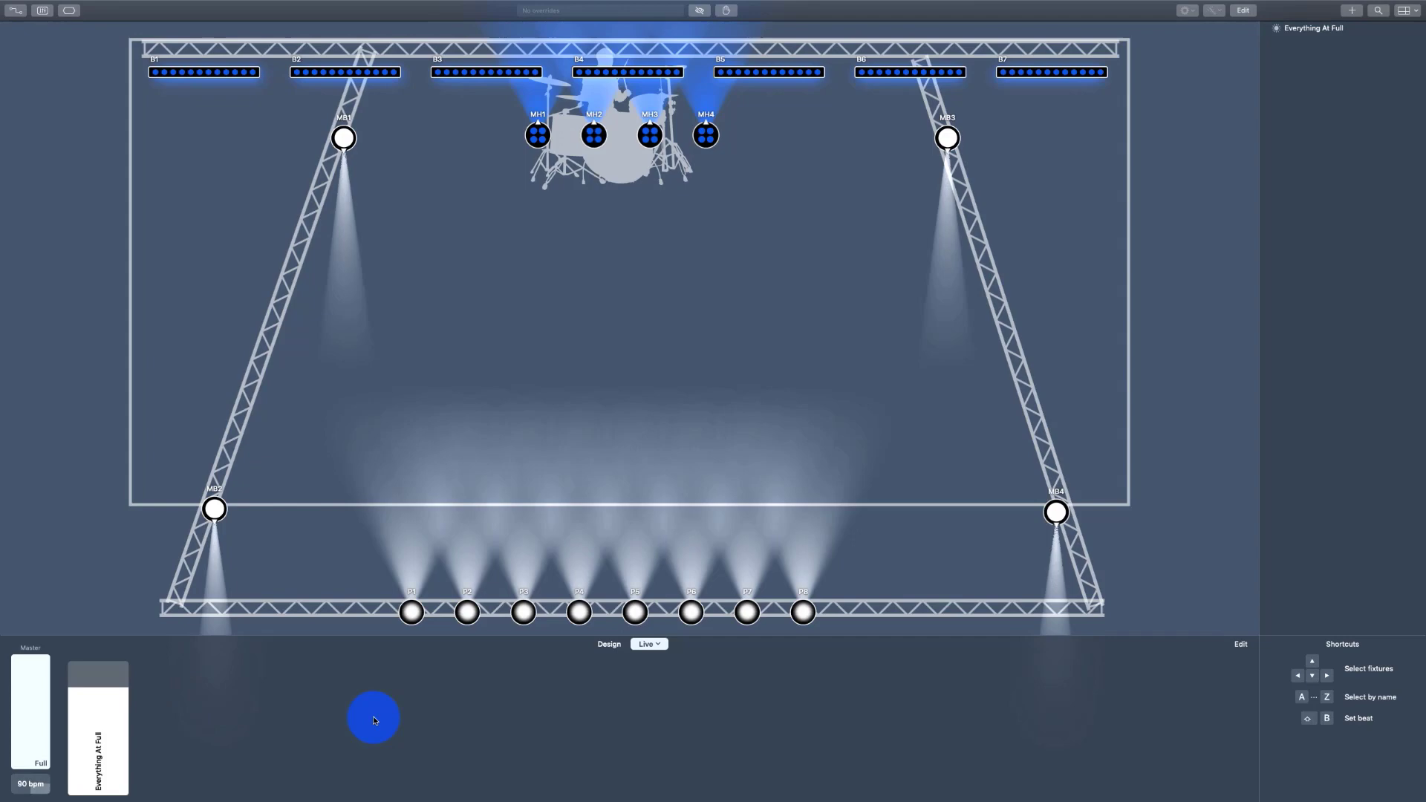
{"action": "left_click_drag", "start_coordinate": [374, 720], "coordinate": [180, 287]}
{"action": "left_click_drag", "start_coordinate": [330, 220], "coordinate": [408, 189]}
Create a new preset group named 'Pars' in the presets sidebar.
{"action": "right_click", "coordinate": [1322, 141]}
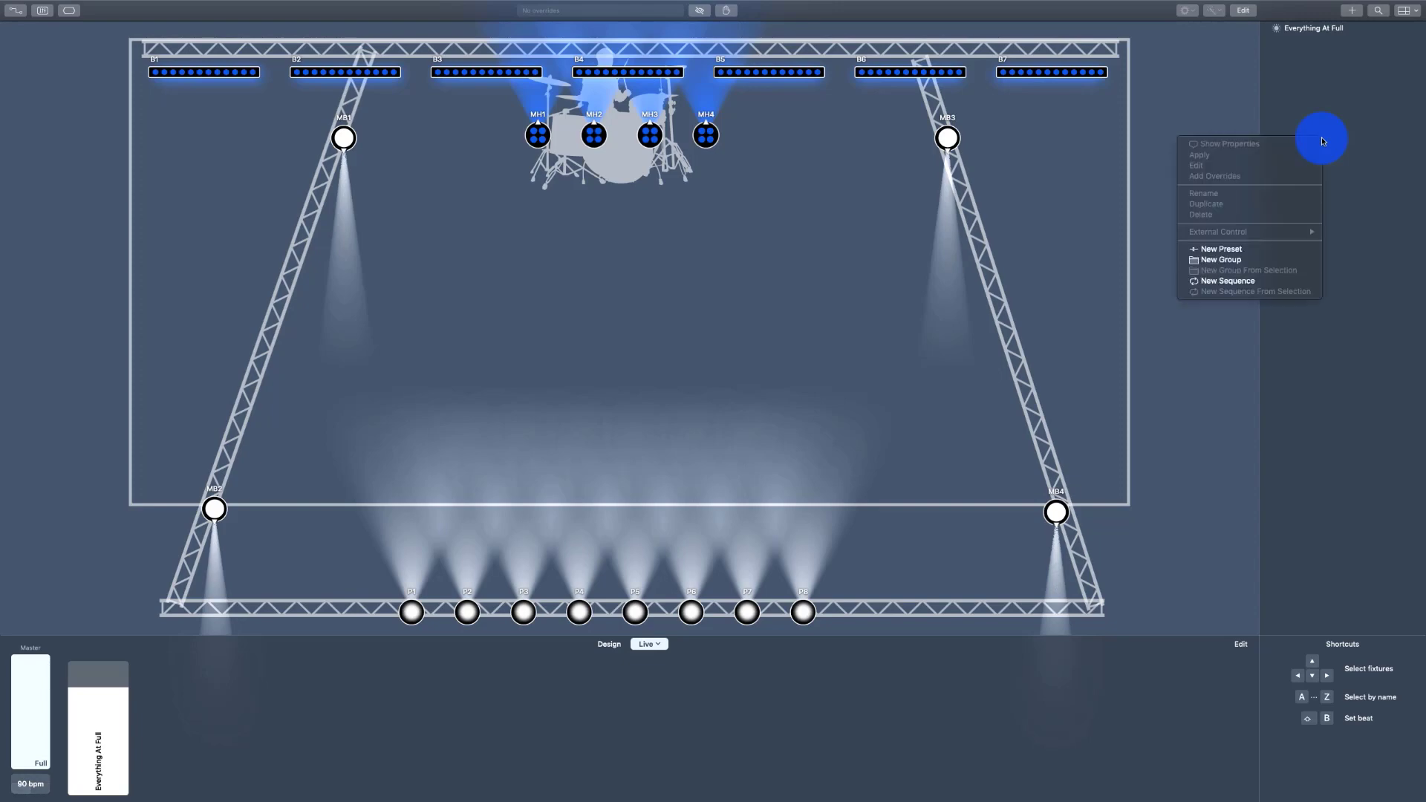
{"action": "left_click", "coordinate": [1268, 260]}
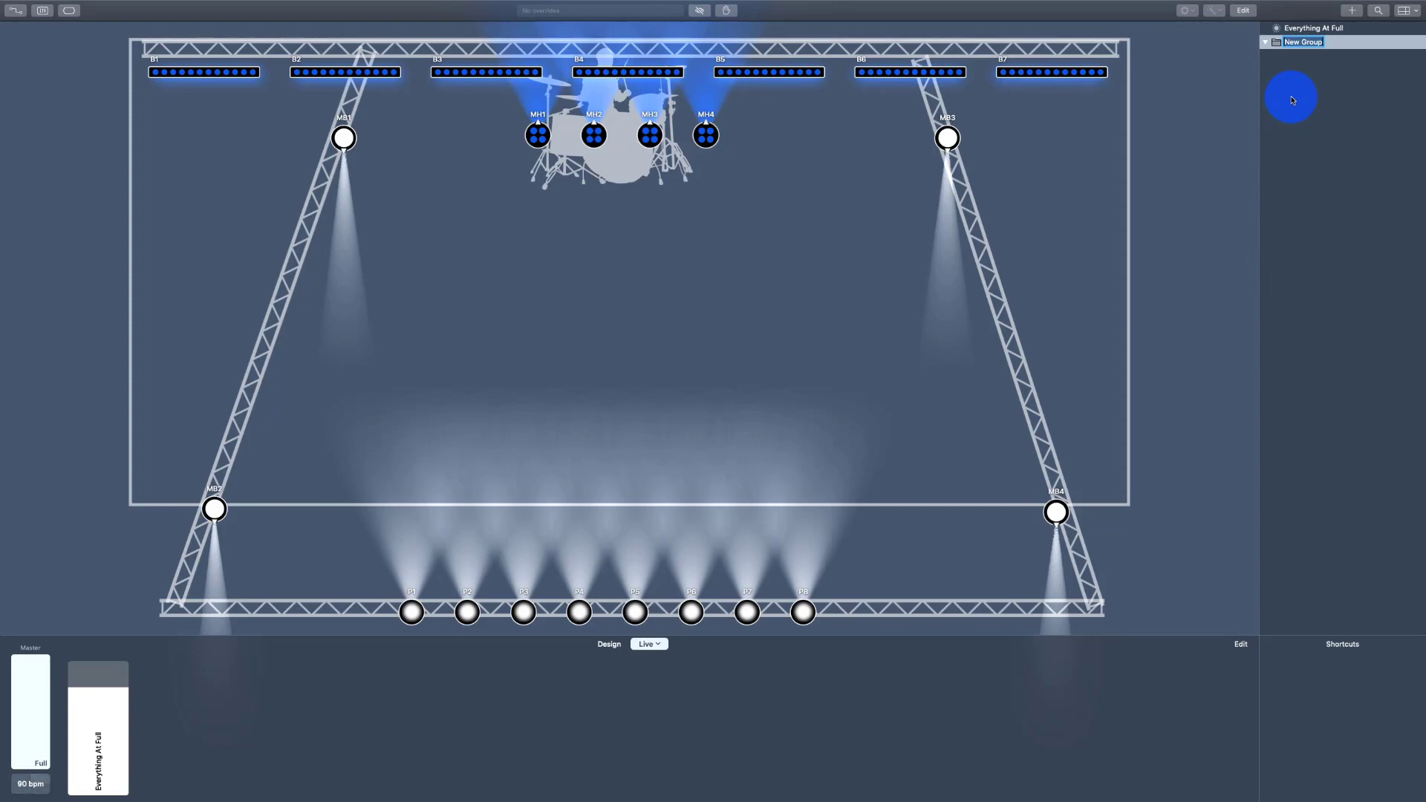
{"action": "type", "text": "Pars"}
{"action": "key", "text": "Return"}
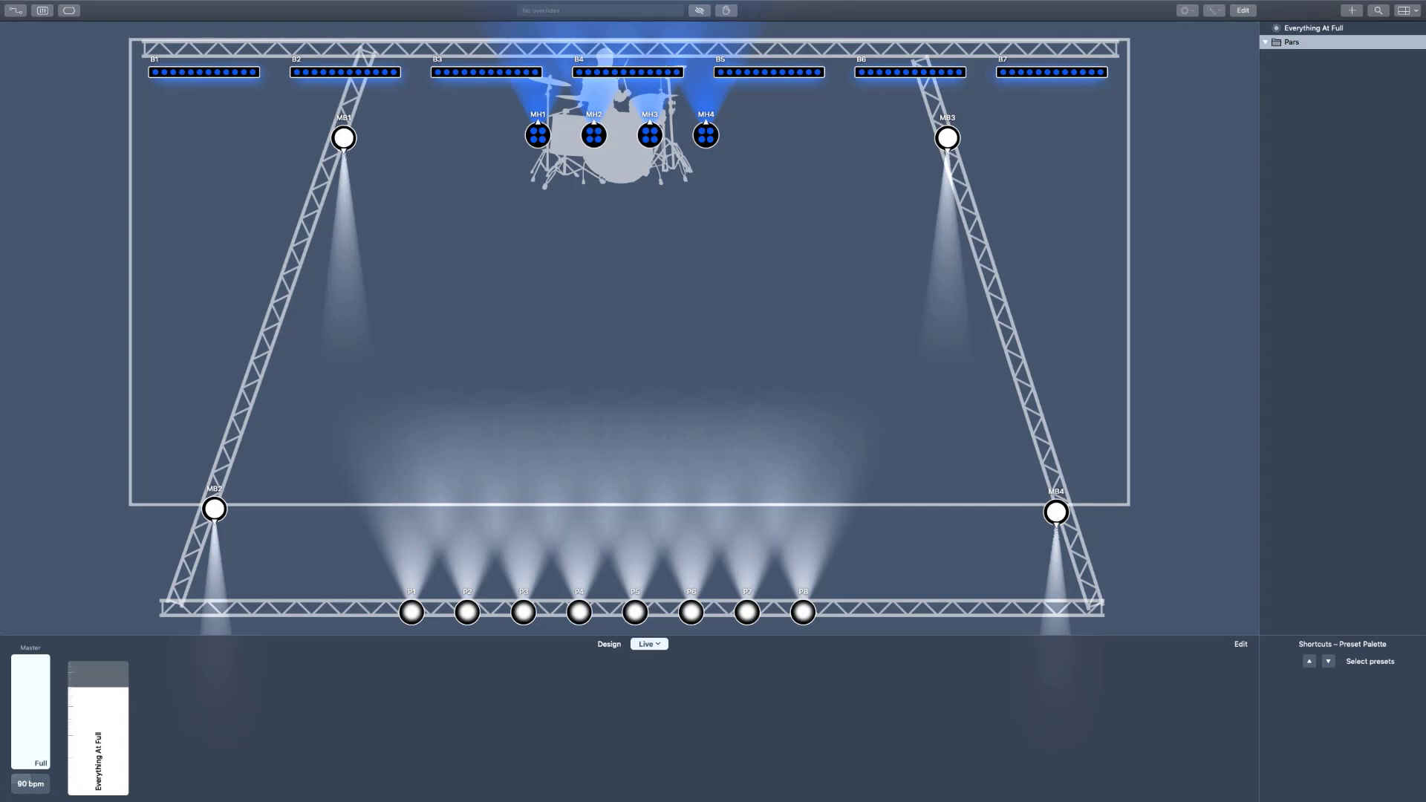
Lower the Everything At Full fader to 28% and select the preset and Pars group.
{"action": "mouse_move", "coordinate": [118, 690]}
{"action": "left_mouse_down"}
{"action": "mouse_move", "coordinate": [114, 783]}
{"action": "mouse_move", "coordinate": [109, 679]}
{"action": "left_mouse_up"}
{"action": "left_click", "coordinate": [1307, 27]}
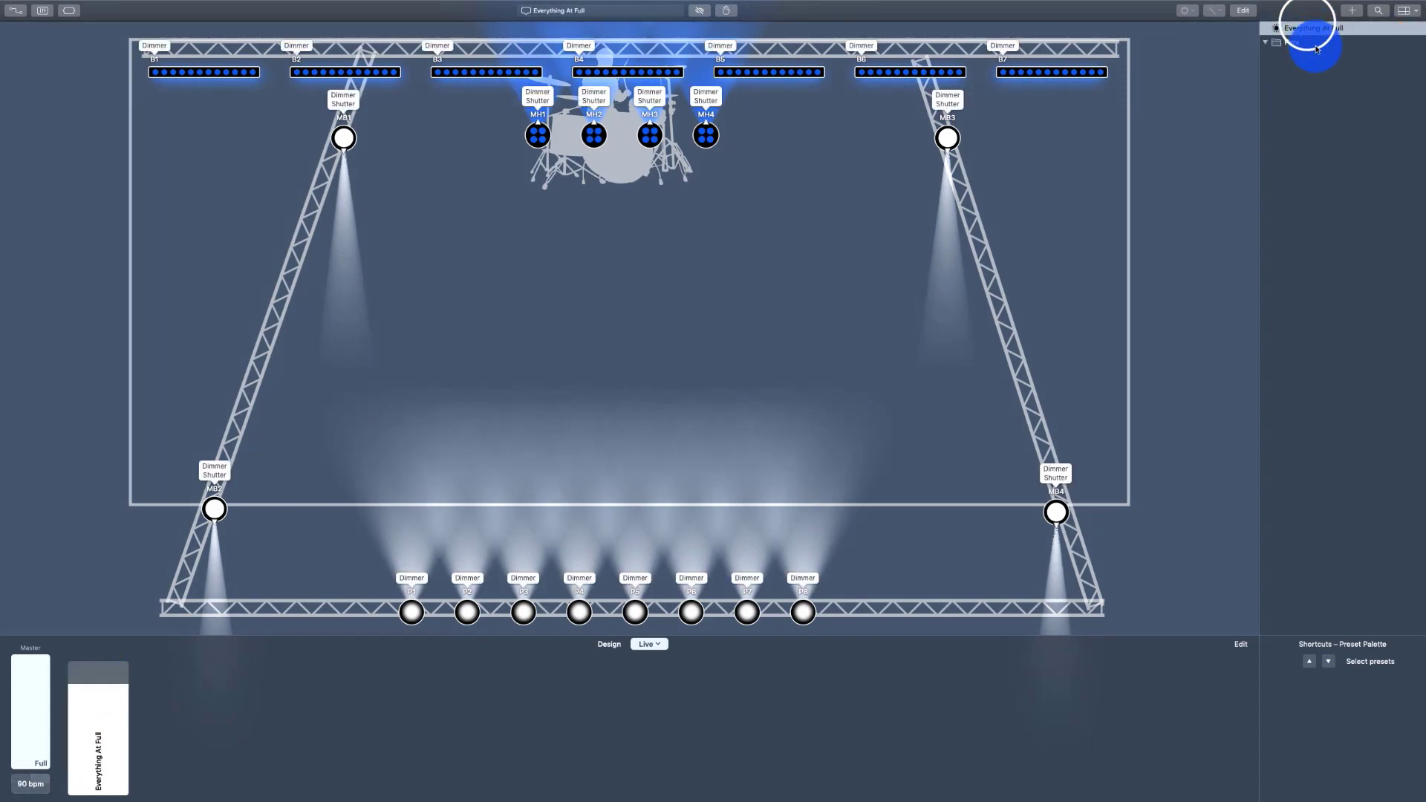
{"action": "left_click", "coordinate": [1316, 47]}
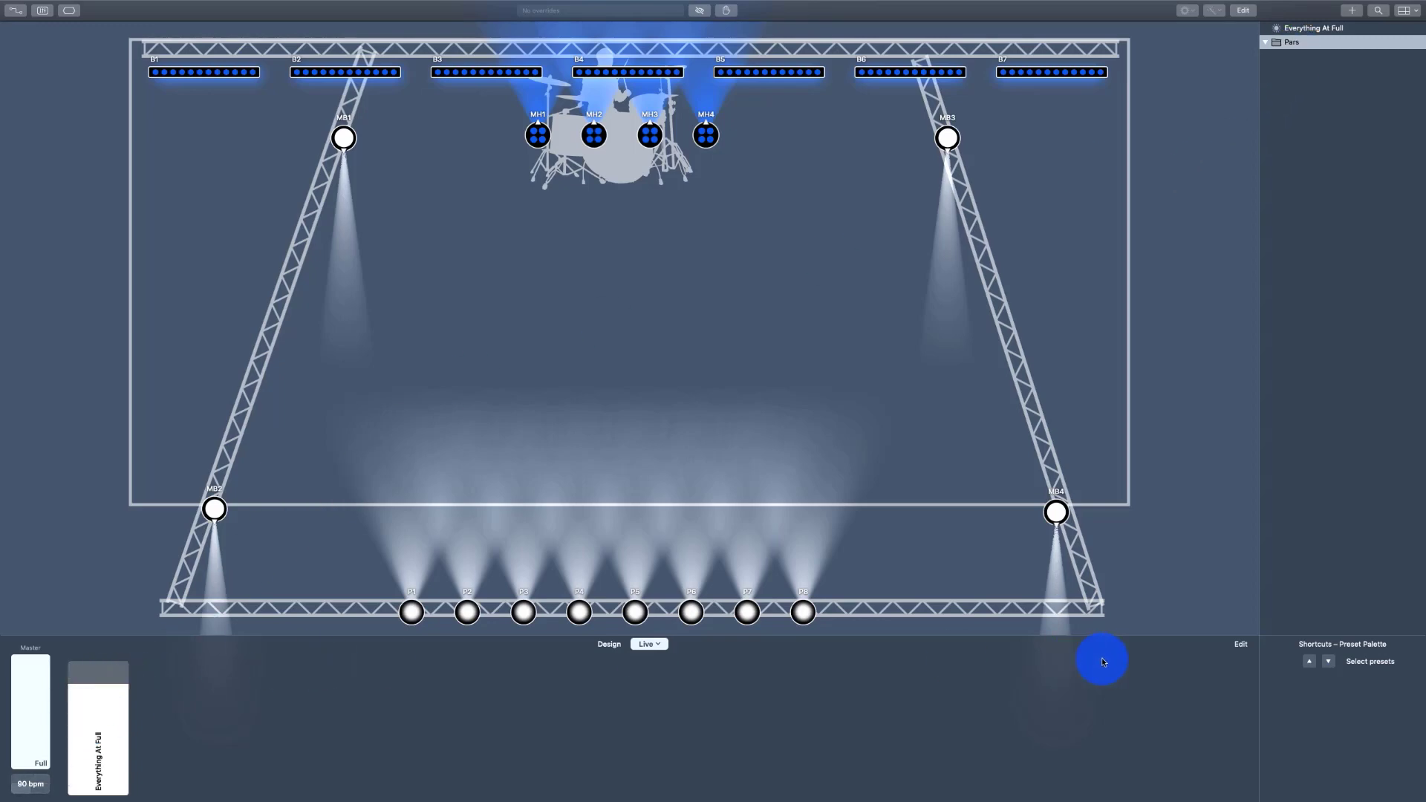
In layout edit mode, check the fader's Show Properties and Get Info contents, then select bar B1.
{"action": "left_click", "coordinate": [1240, 644]}
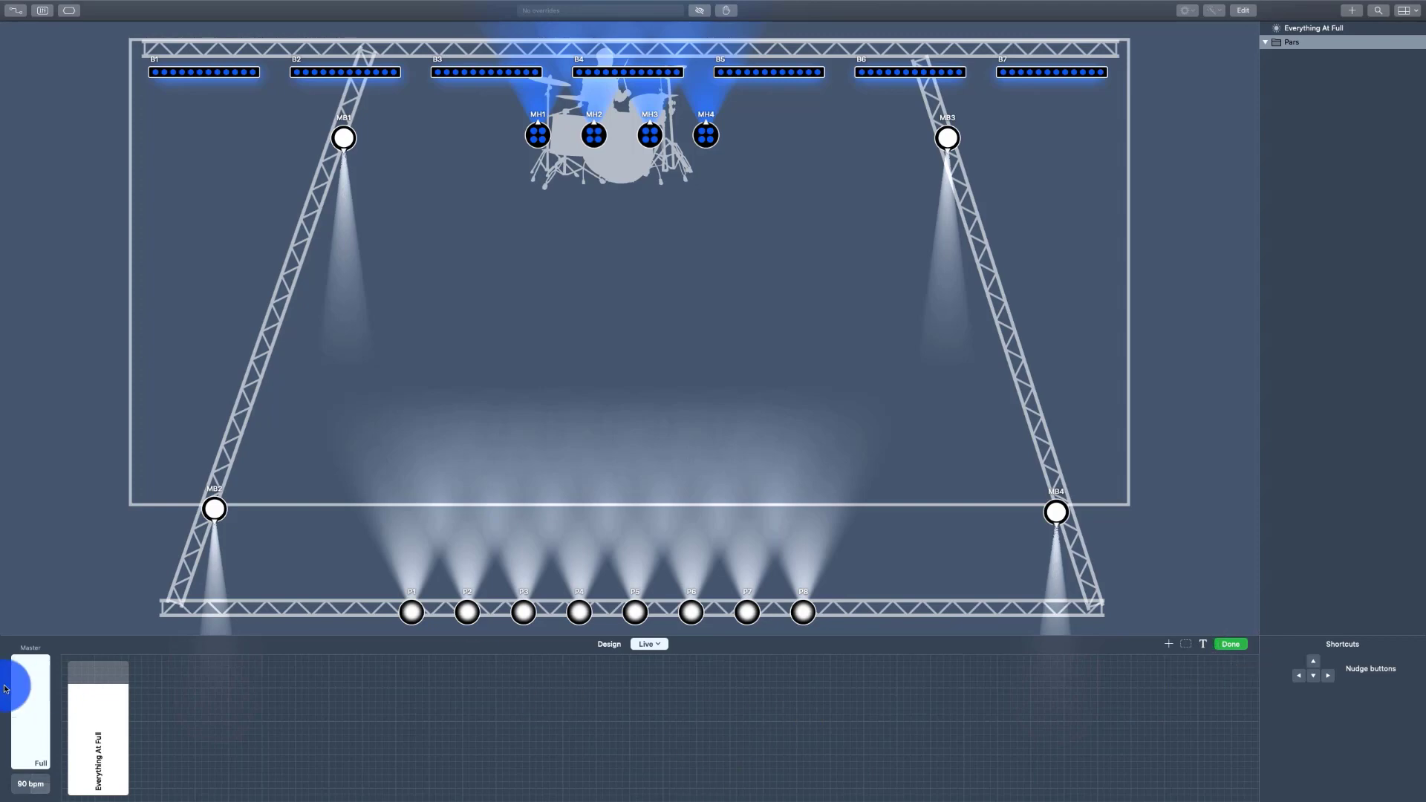
{"action": "left_click", "coordinate": [92, 695]}
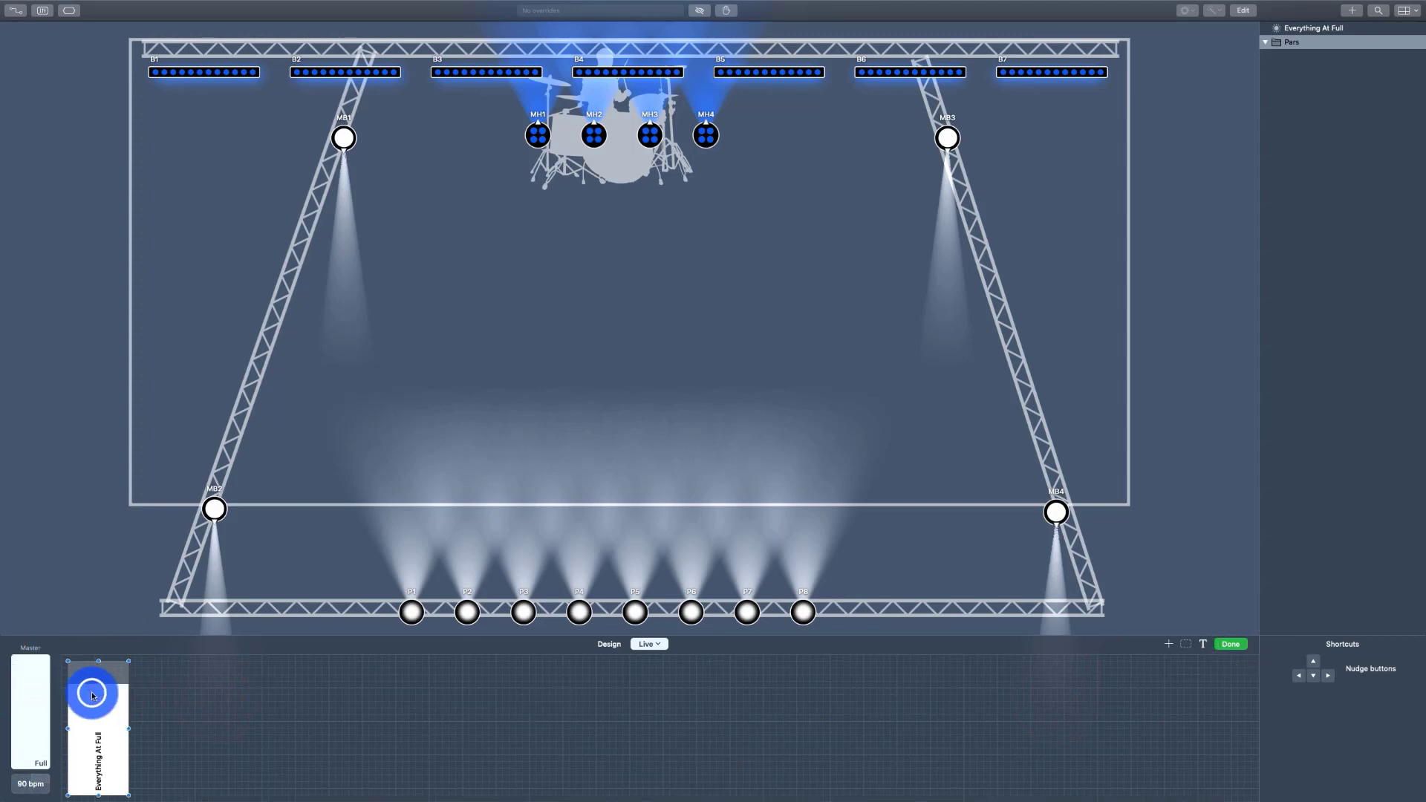
{"action": "right_click", "coordinate": [92, 695]}
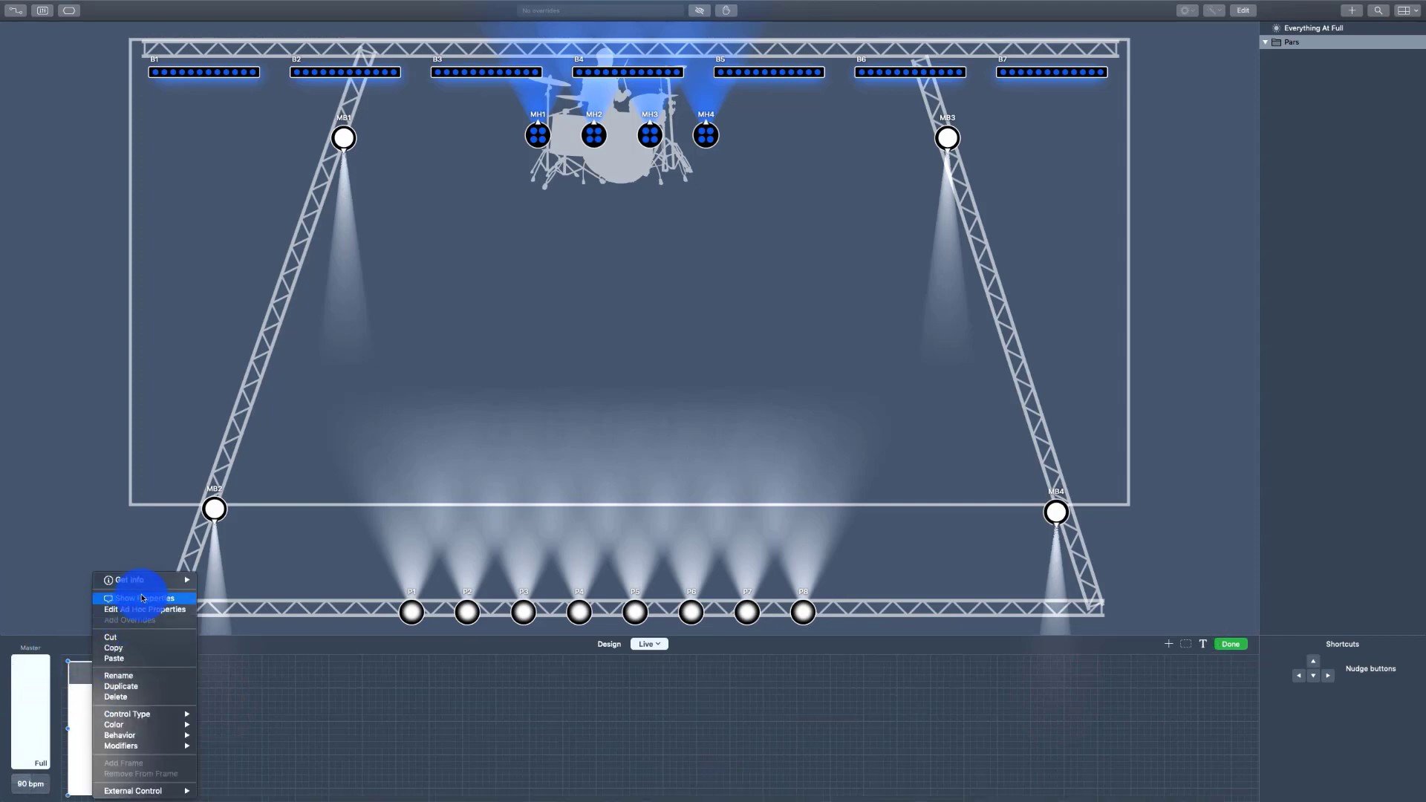
{"action": "left_click", "coordinate": [143, 599]}
{"action": "left_click", "coordinate": [101, 692]}
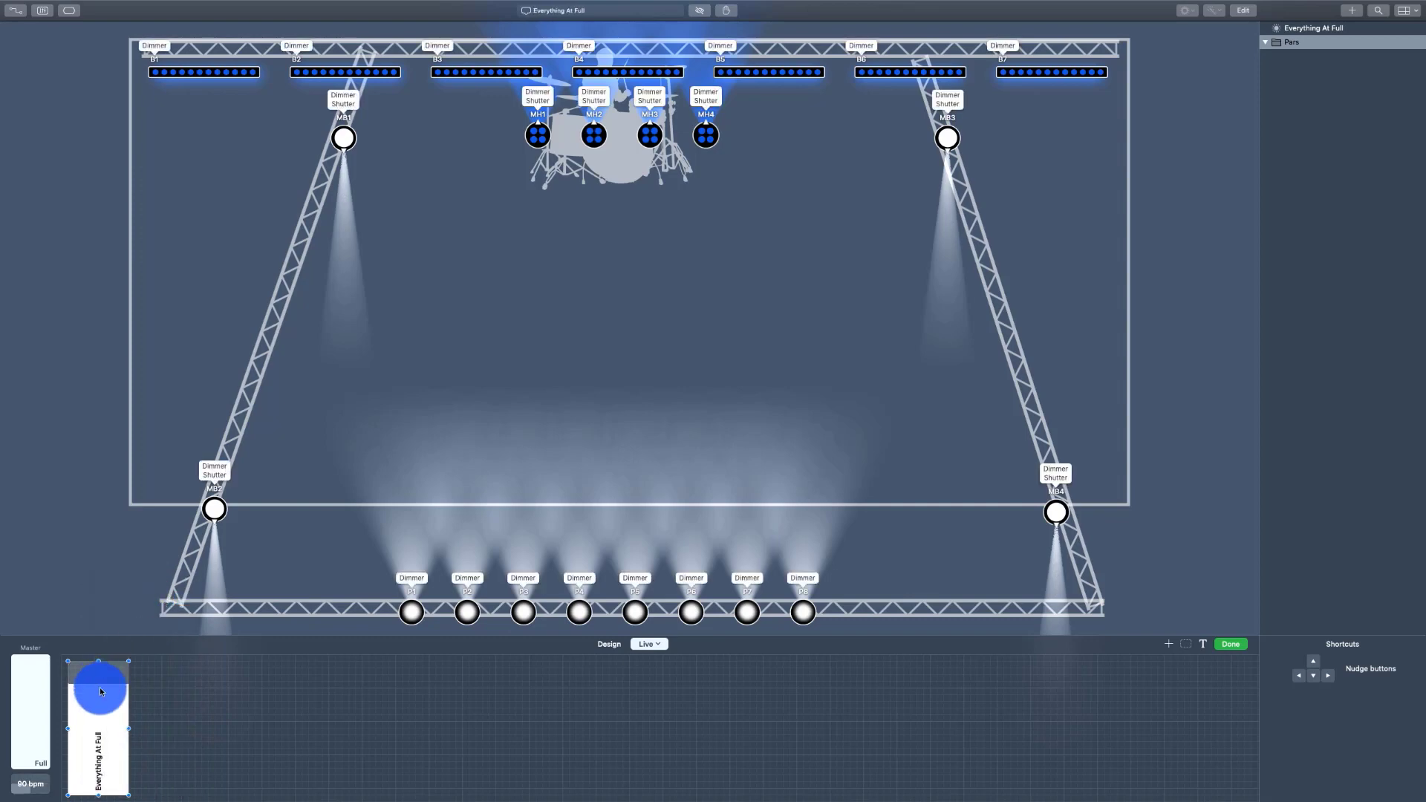
{"action": "right_click", "coordinate": [101, 692]}
{"action": "left_click", "coordinate": [152, 583]}
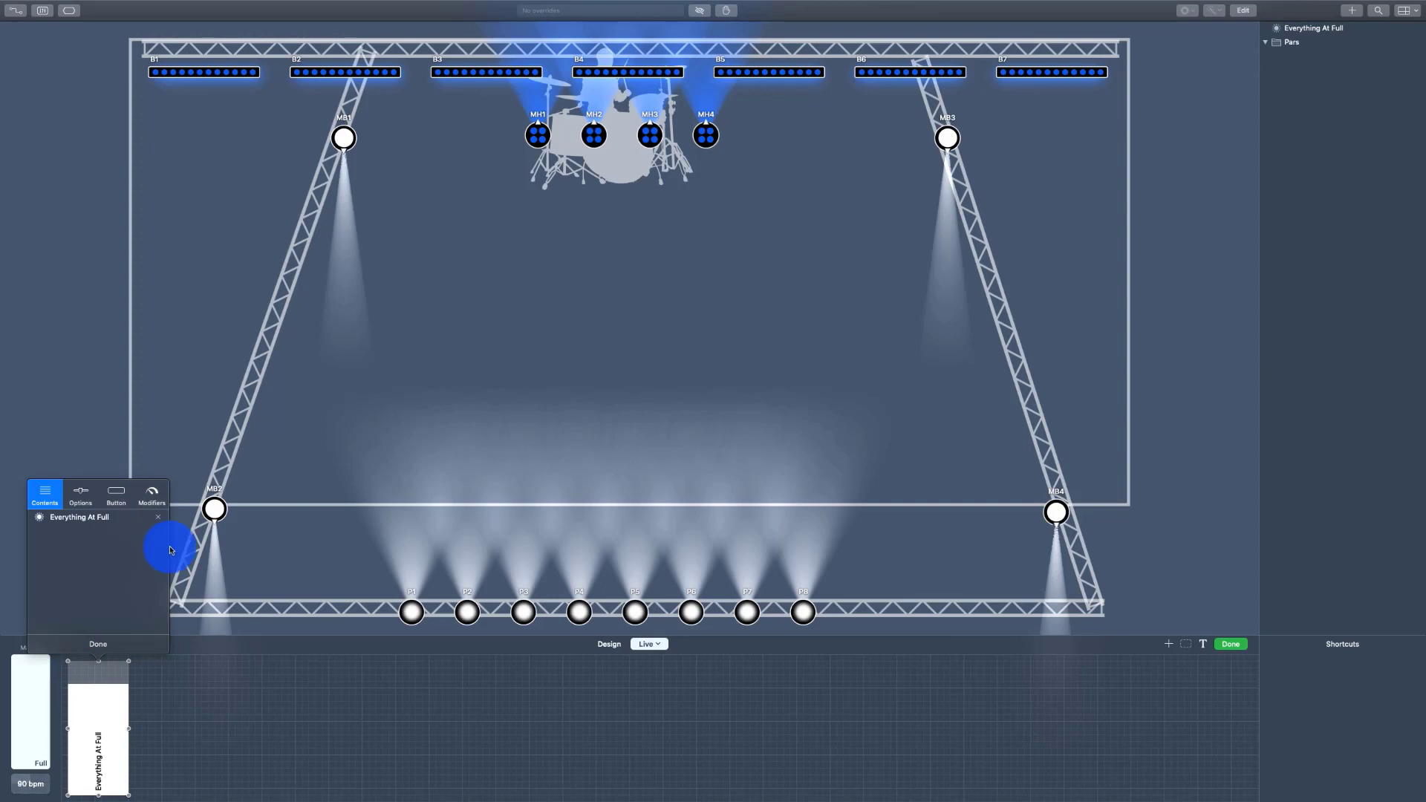
{"action": "left_click", "coordinate": [1326, 30]}
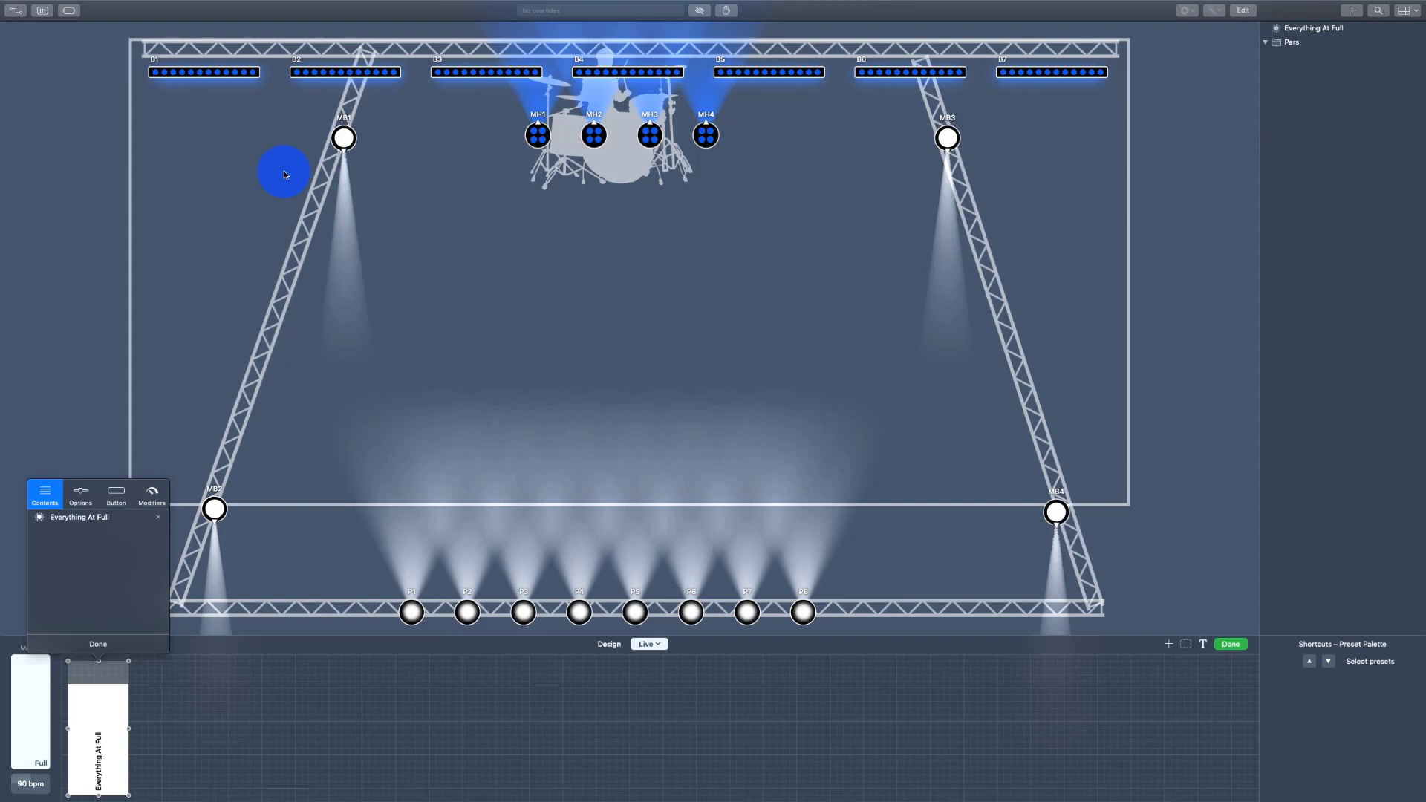
{"action": "left_click", "coordinate": [191, 72]}
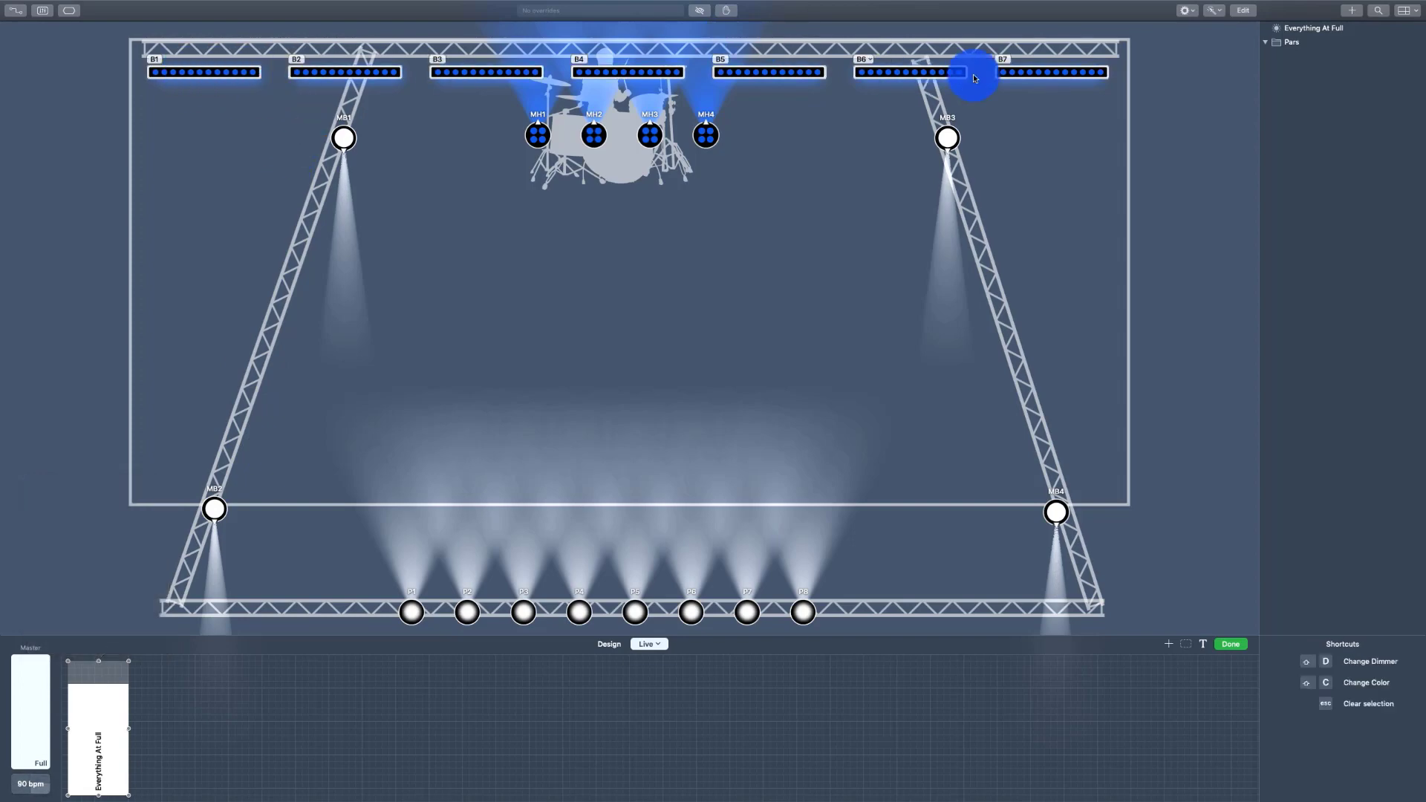
Select the Pars folder and open its context menu showing New Group From Selection.
{"action": "mouse_move", "coordinate": [1313, 35]}
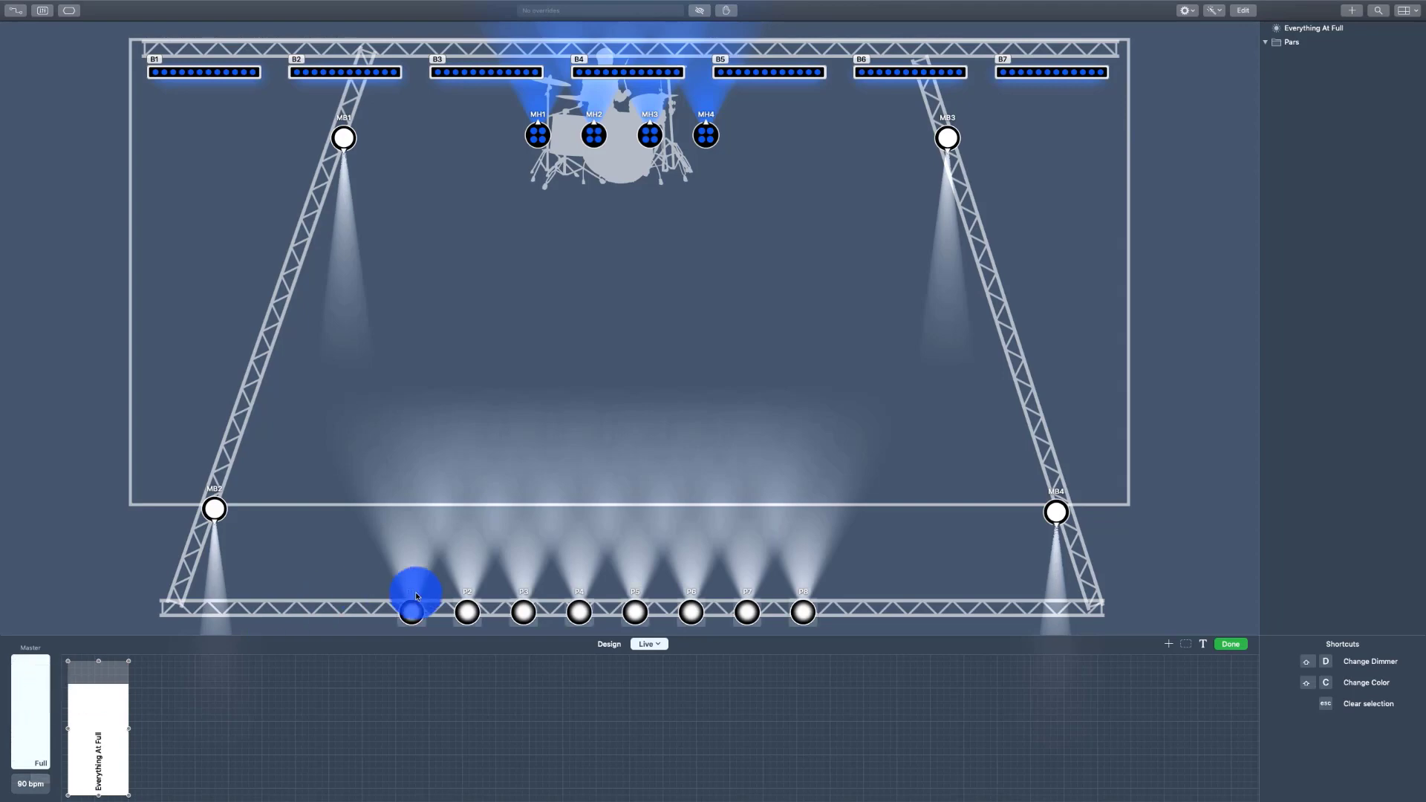
{"action": "left_click", "coordinate": [1301, 43]}
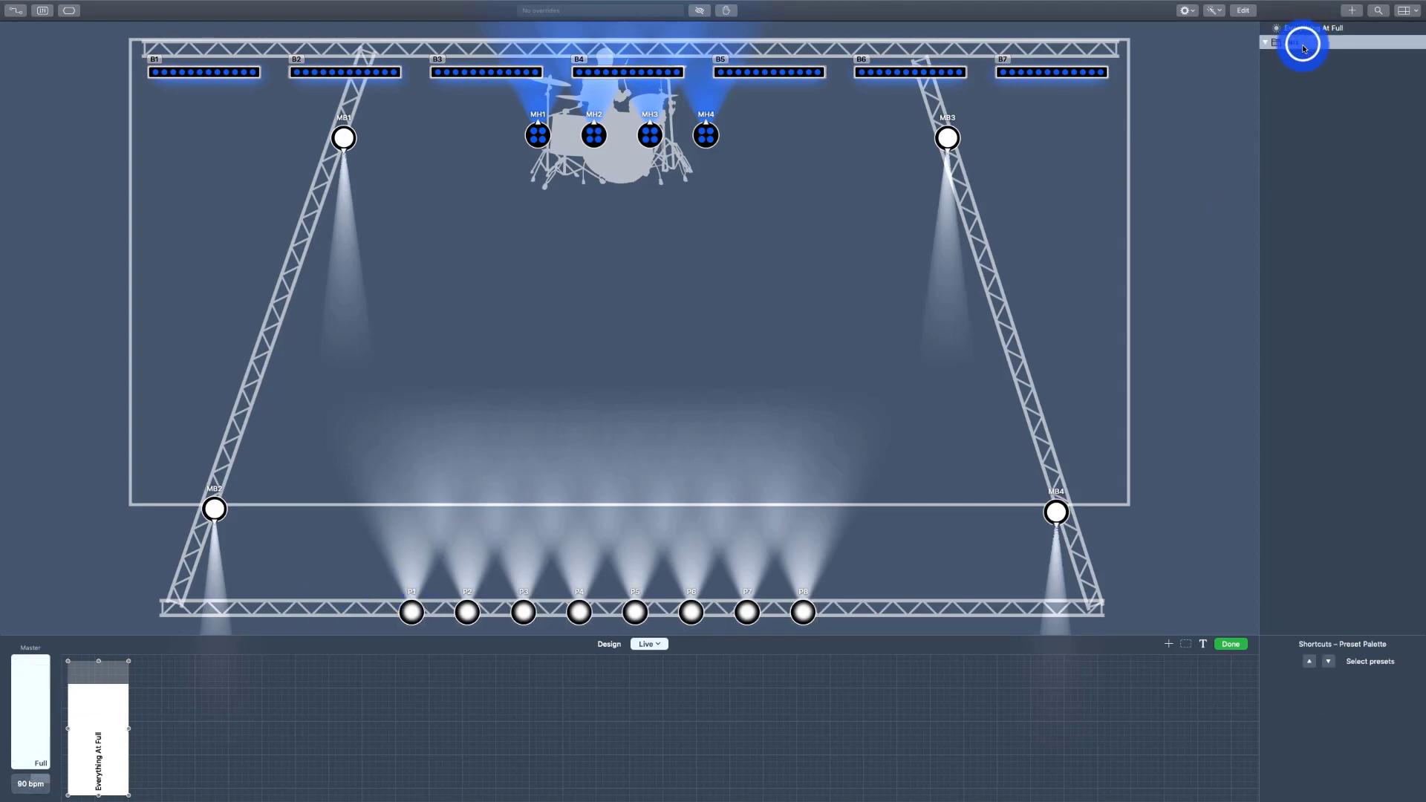
{"action": "right_click", "coordinate": [1307, 135]}
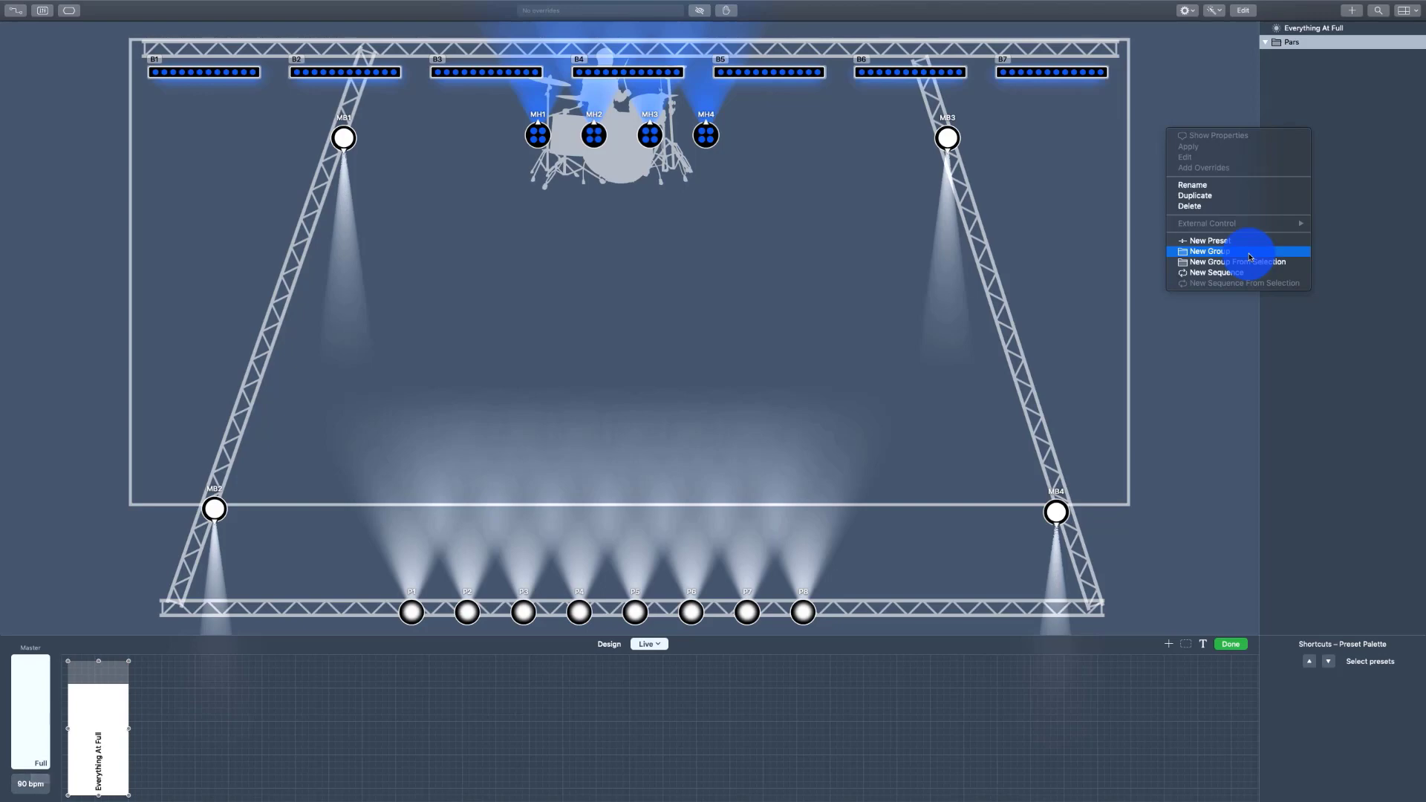
Select moving heads MH1–MH4 and switch the bottom panel to the Design tab.
{"action": "left_click", "coordinate": [602, 132]}
{"action": "left_click", "coordinate": [600, 138]}
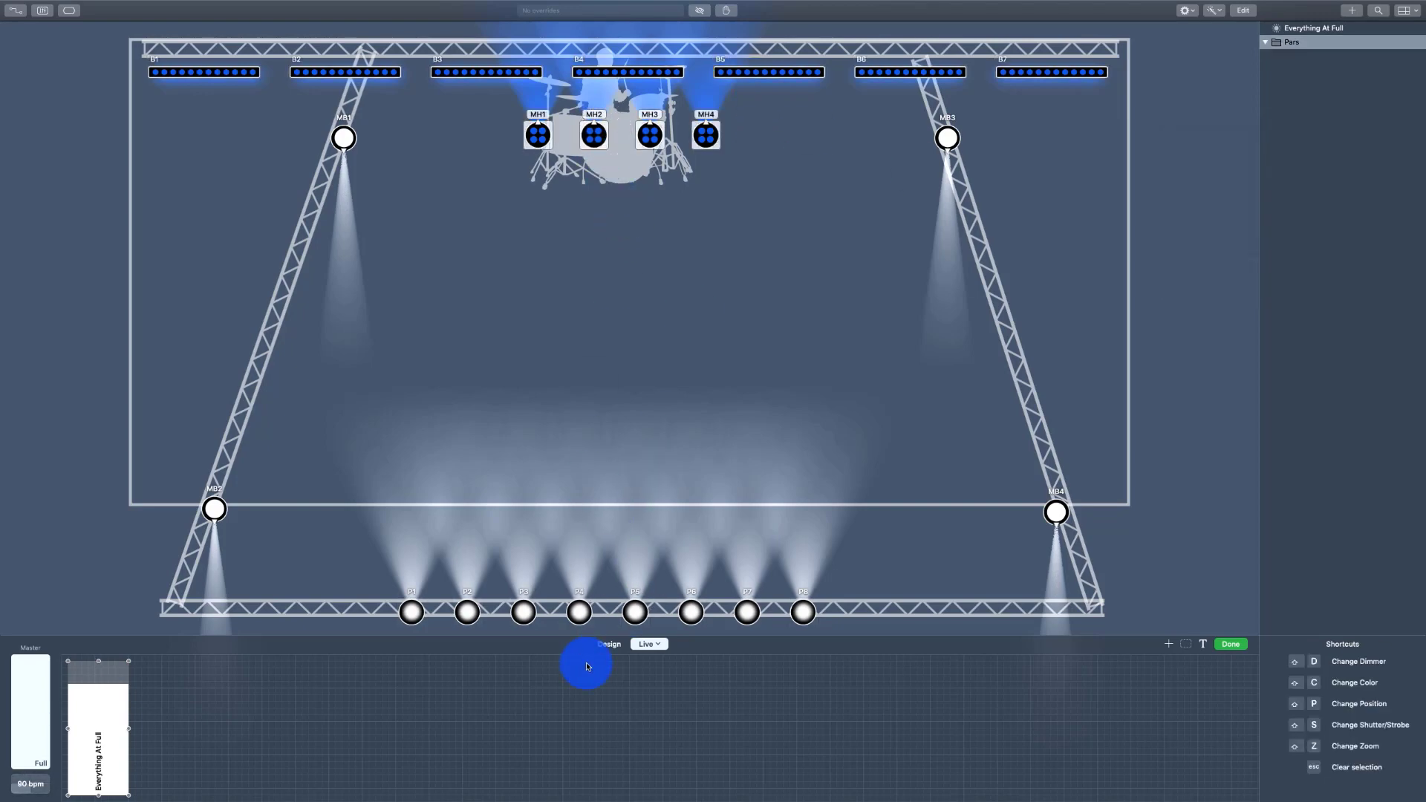
{"action": "left_click", "coordinate": [608, 644]}
{"action": "left_click_drag", "start_coordinate": [1384, 662], "coordinate": [1361, 793]}
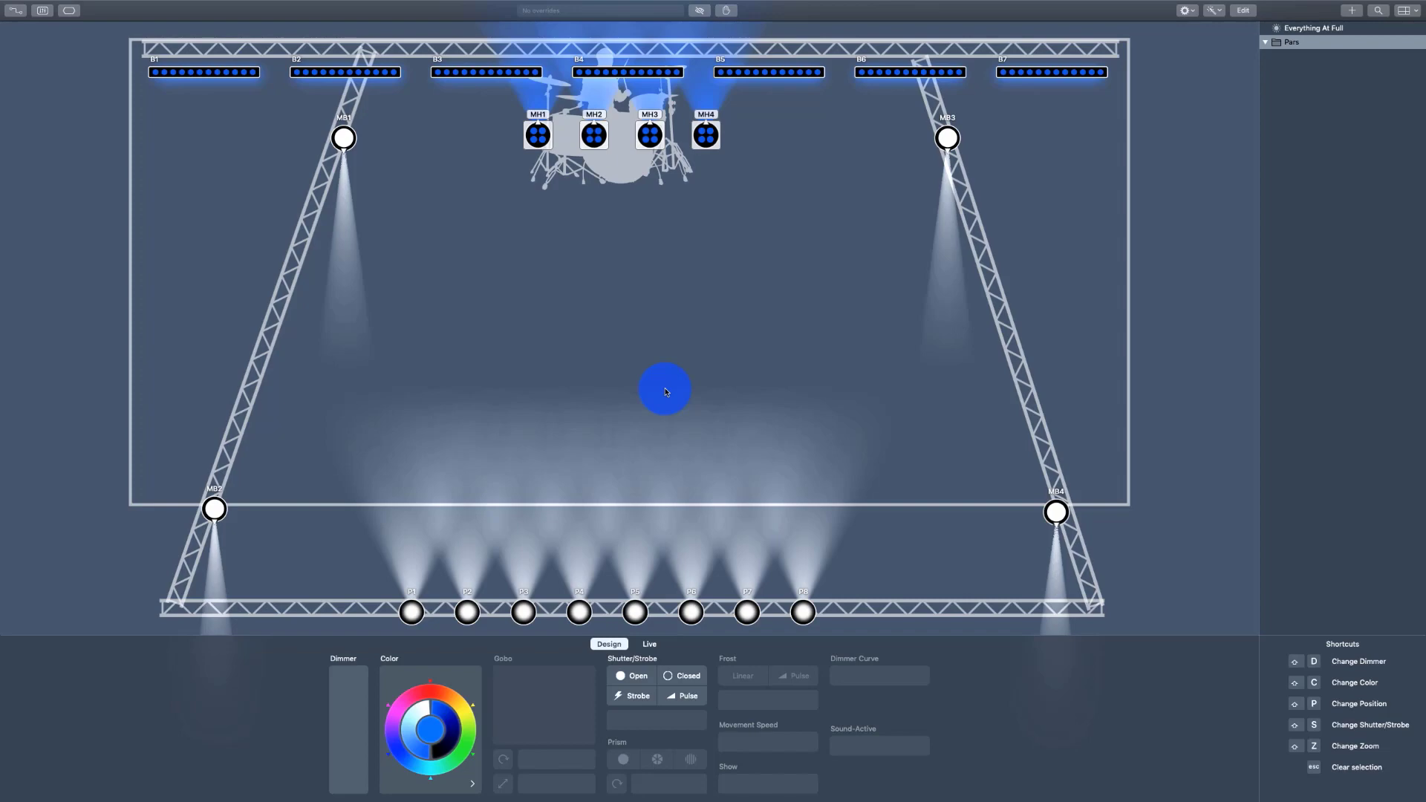
Colour moving heads MH1–MH4 red, fine-tuning the hue to about 350°.
{"action": "mouse_move", "coordinate": [666, 392]}
{"action": "left_mouse_down"}
{"action": "mouse_move", "coordinate": [378, 605]}
{"action": "mouse_move", "coordinate": [430, 606]}
{"action": "left_mouse_up"}
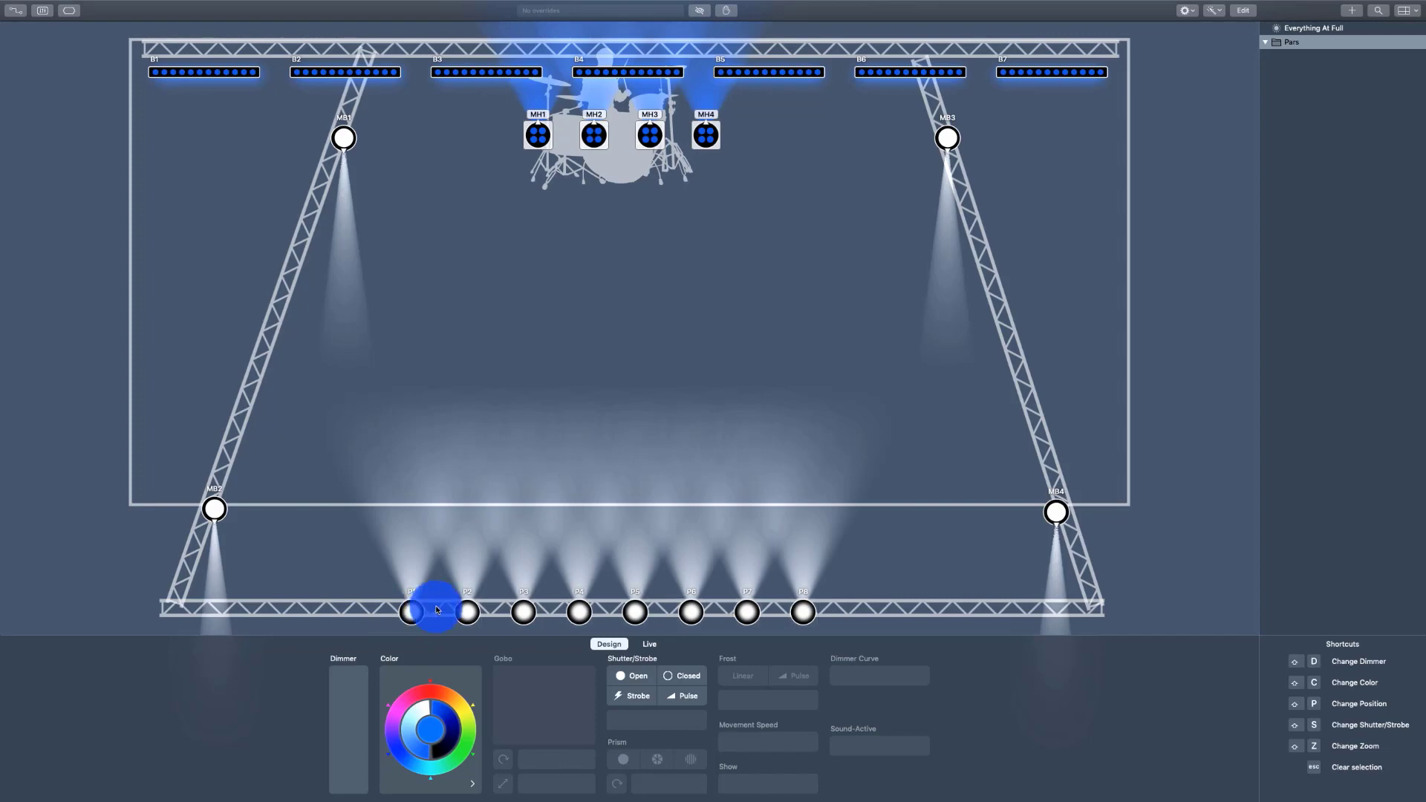
{"action": "left_click", "coordinate": [438, 698]}
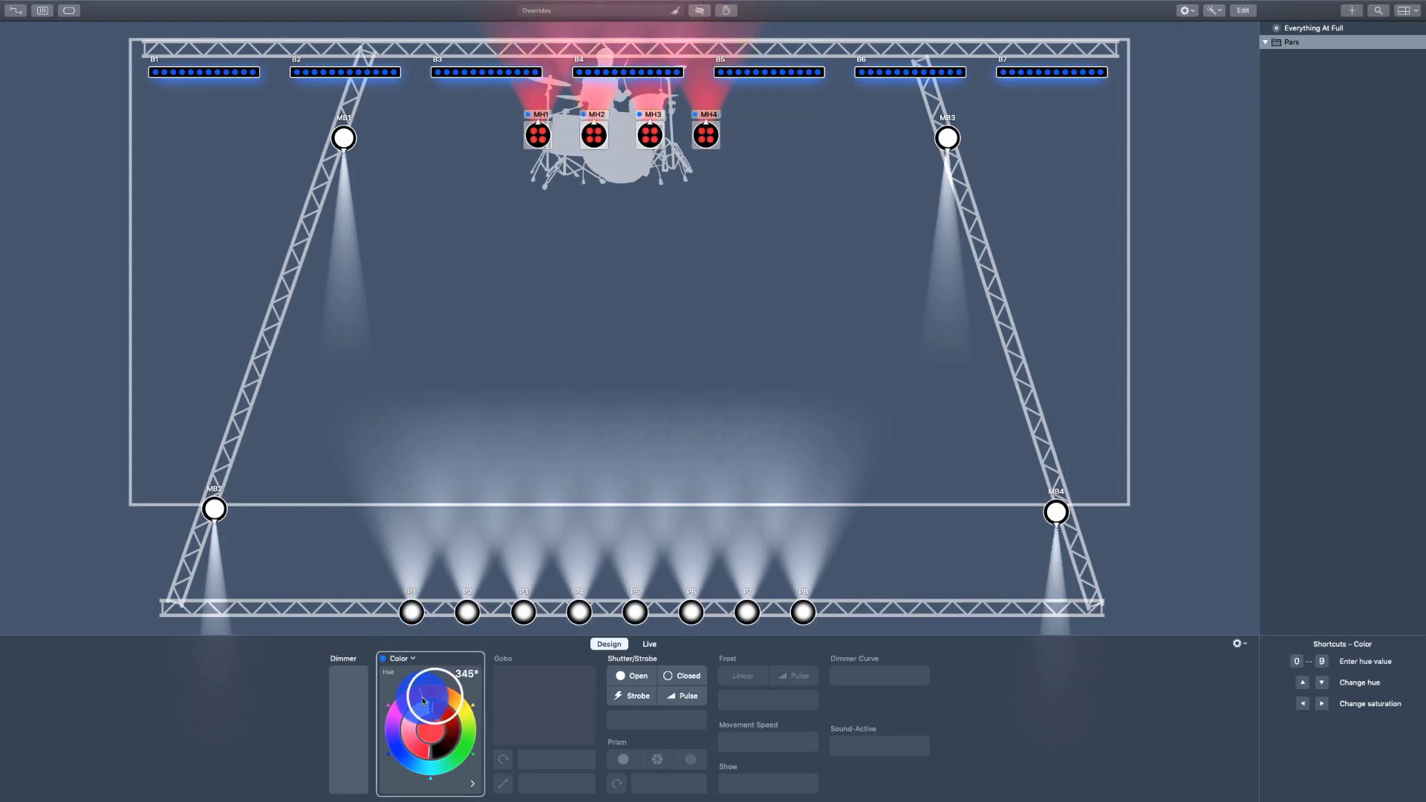
{"action": "mouse_move", "coordinate": [423, 700]}
{"action": "left_mouse_down"}
{"action": "mouse_move", "coordinate": [425, 534]}
{"action": "mouse_move", "coordinate": [519, 324]}
{"action": "mouse_move", "coordinate": [586, 223]}
{"action": "mouse_move", "coordinate": [548, 122]}
{"action": "mouse_move", "coordinate": [545, 175]}
{"action": "mouse_move", "coordinate": [544, 131]}
{"action": "mouse_move", "coordinate": [569, 119]}
{"action": "mouse_move", "coordinate": [538, 193]}
{"action": "left_mouse_up"}
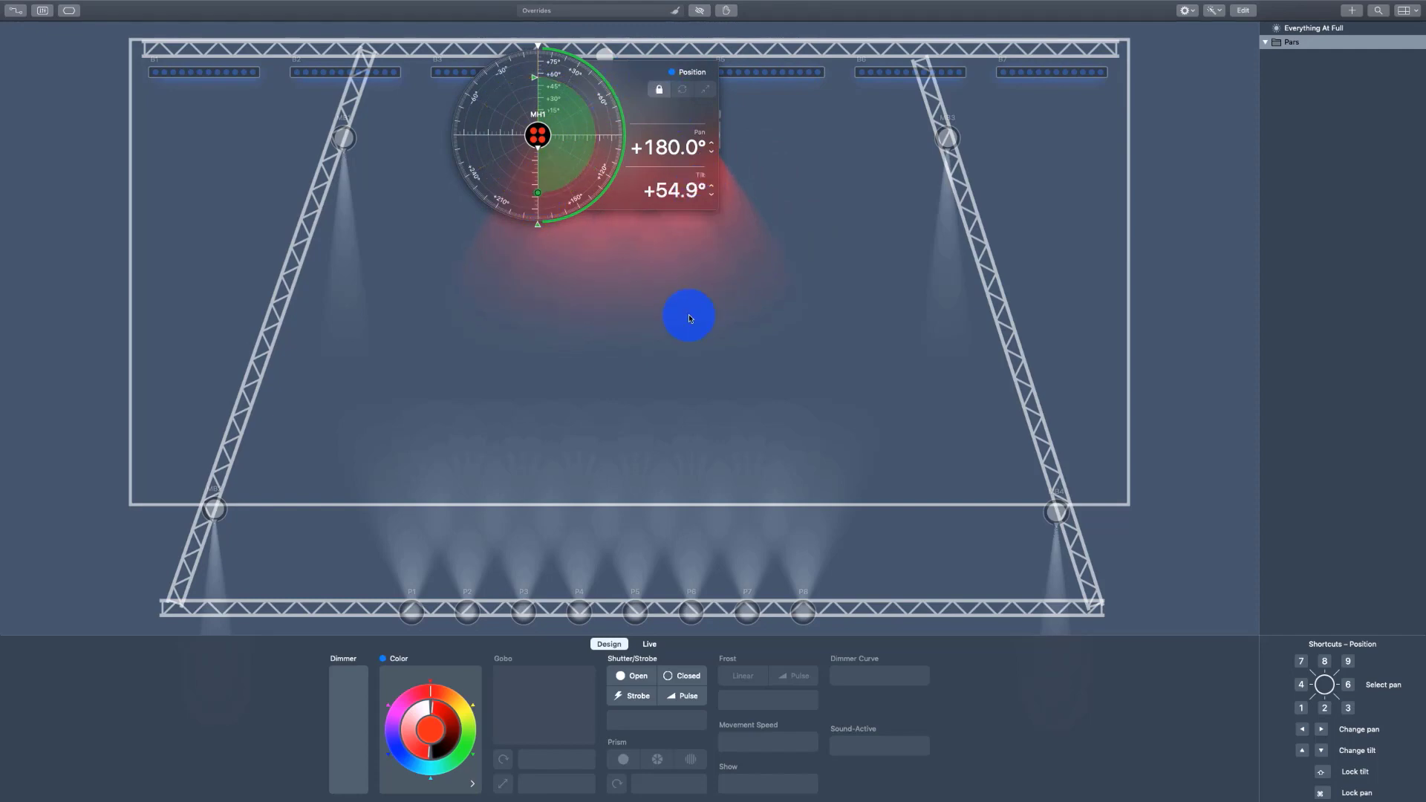
Copy all of MH3's properties and paste them onto moving beam MB3.
{"action": "left_click", "coordinate": [736, 261]}
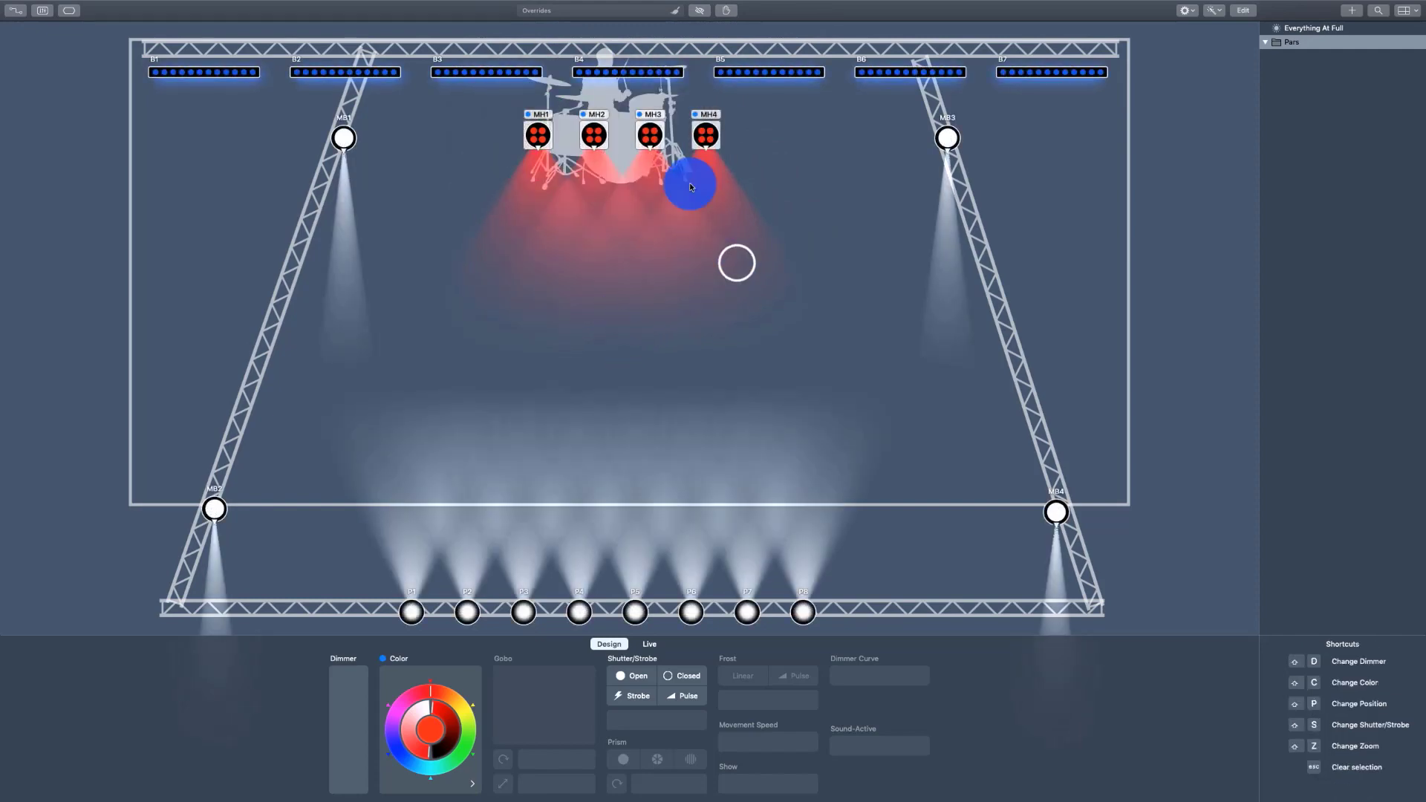
{"action": "left_click", "coordinate": [661, 113]}
{"action": "mouse_move", "coordinate": [694, 231]}
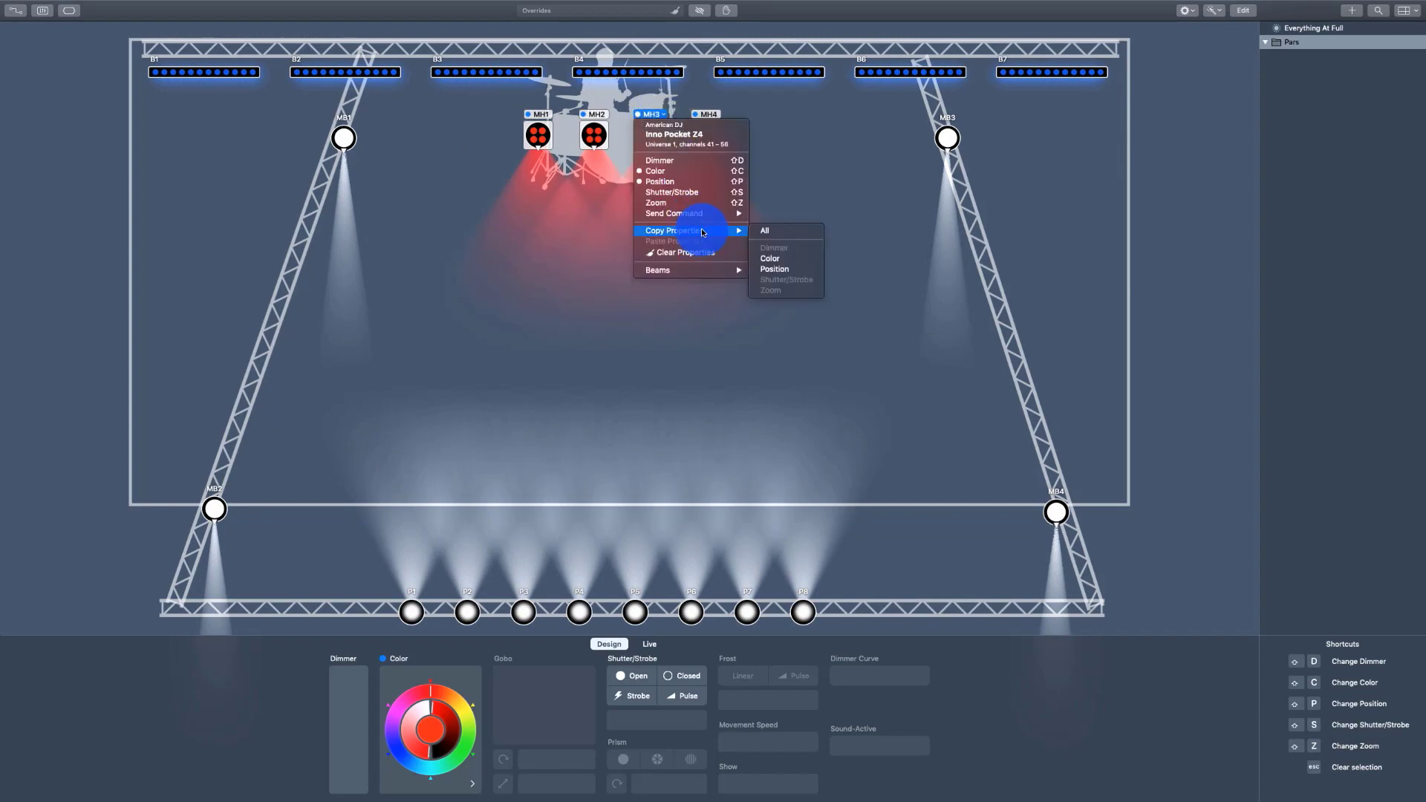
{"action": "left_click", "coordinate": [765, 237]}
{"action": "left_click", "coordinate": [946, 138]}
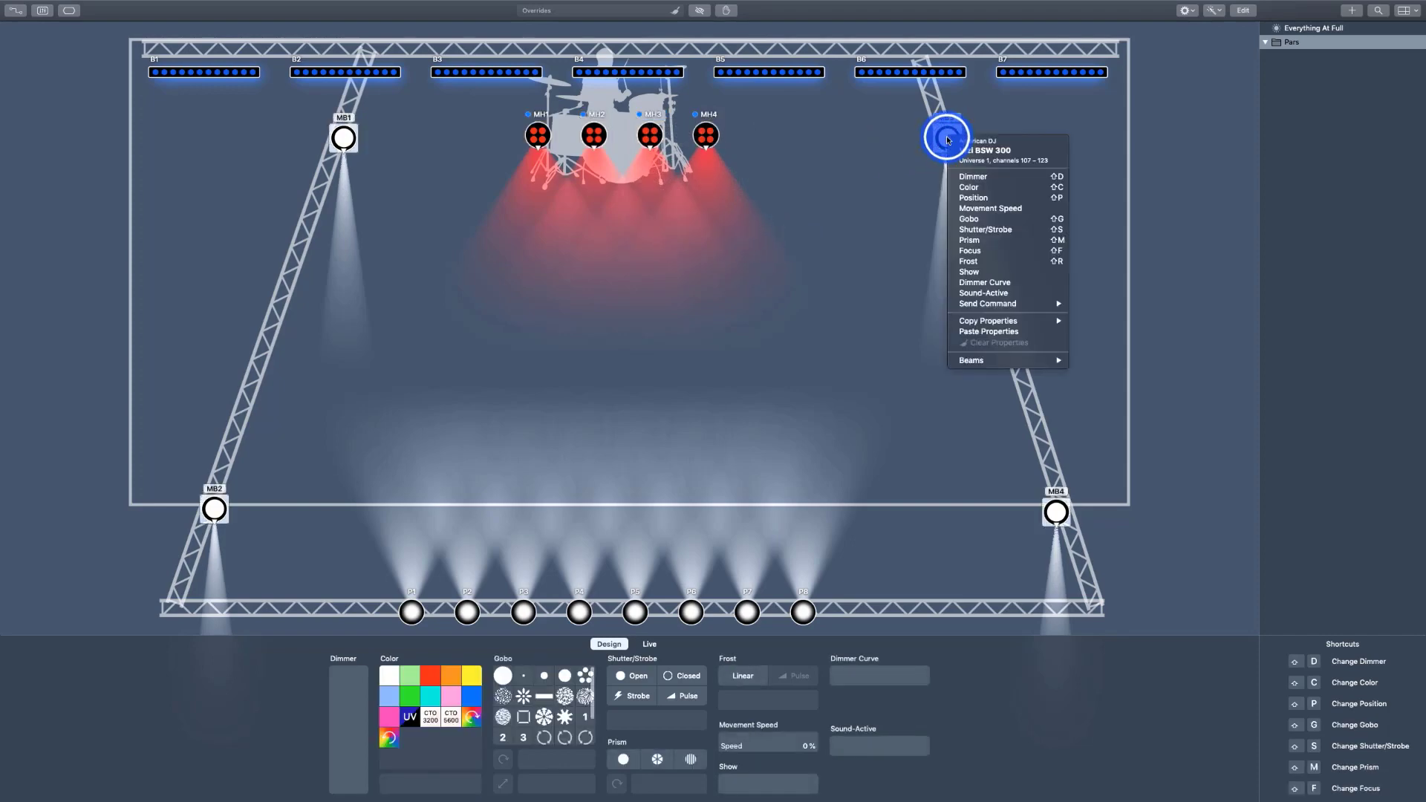
{"action": "left_click", "coordinate": [963, 335]}
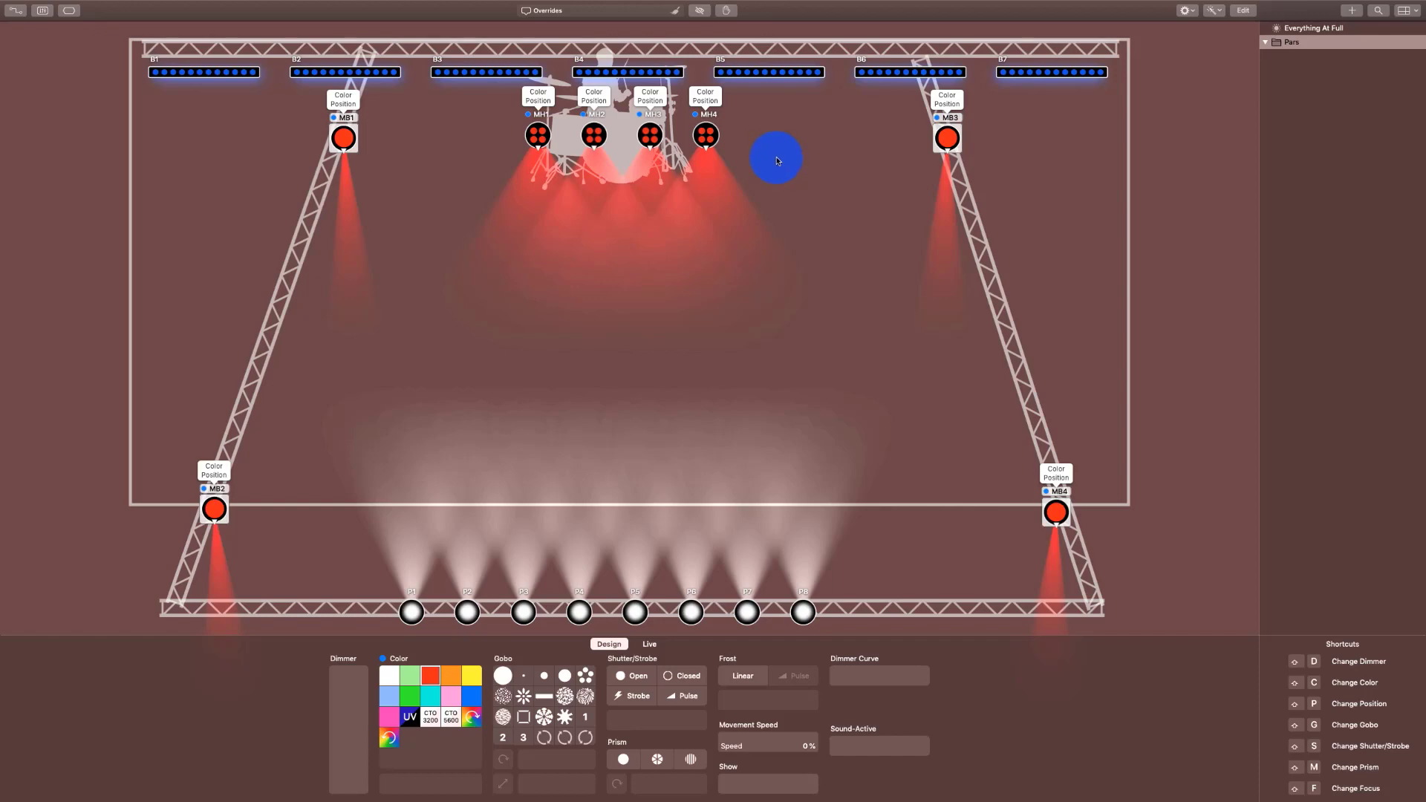
{"action": "left_click", "coordinate": [705, 136]}
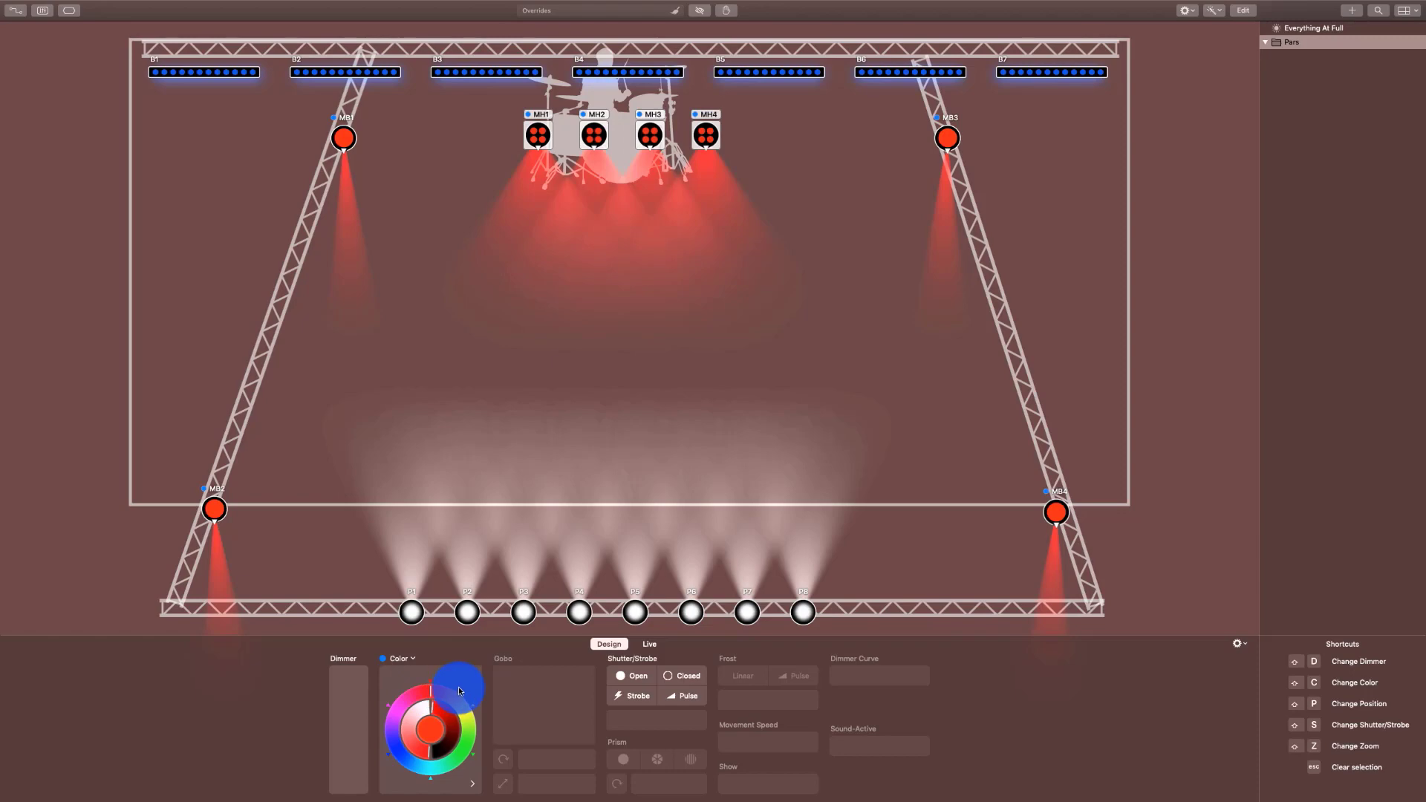
Try green on moving beams MB1 and MB3, then return them to red.
{"action": "left_click", "coordinate": [352, 144]}
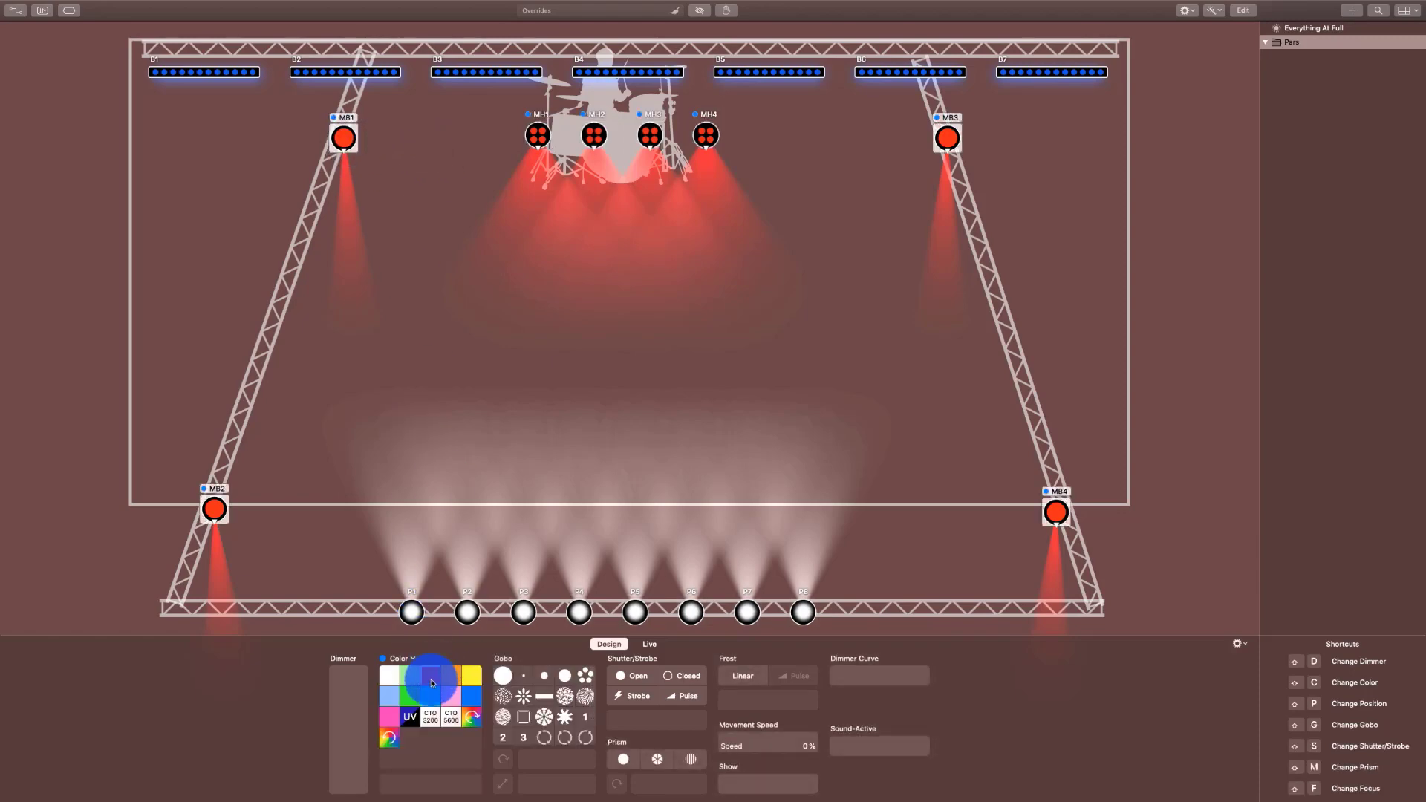
{"action": "left_click", "coordinate": [403, 677]}
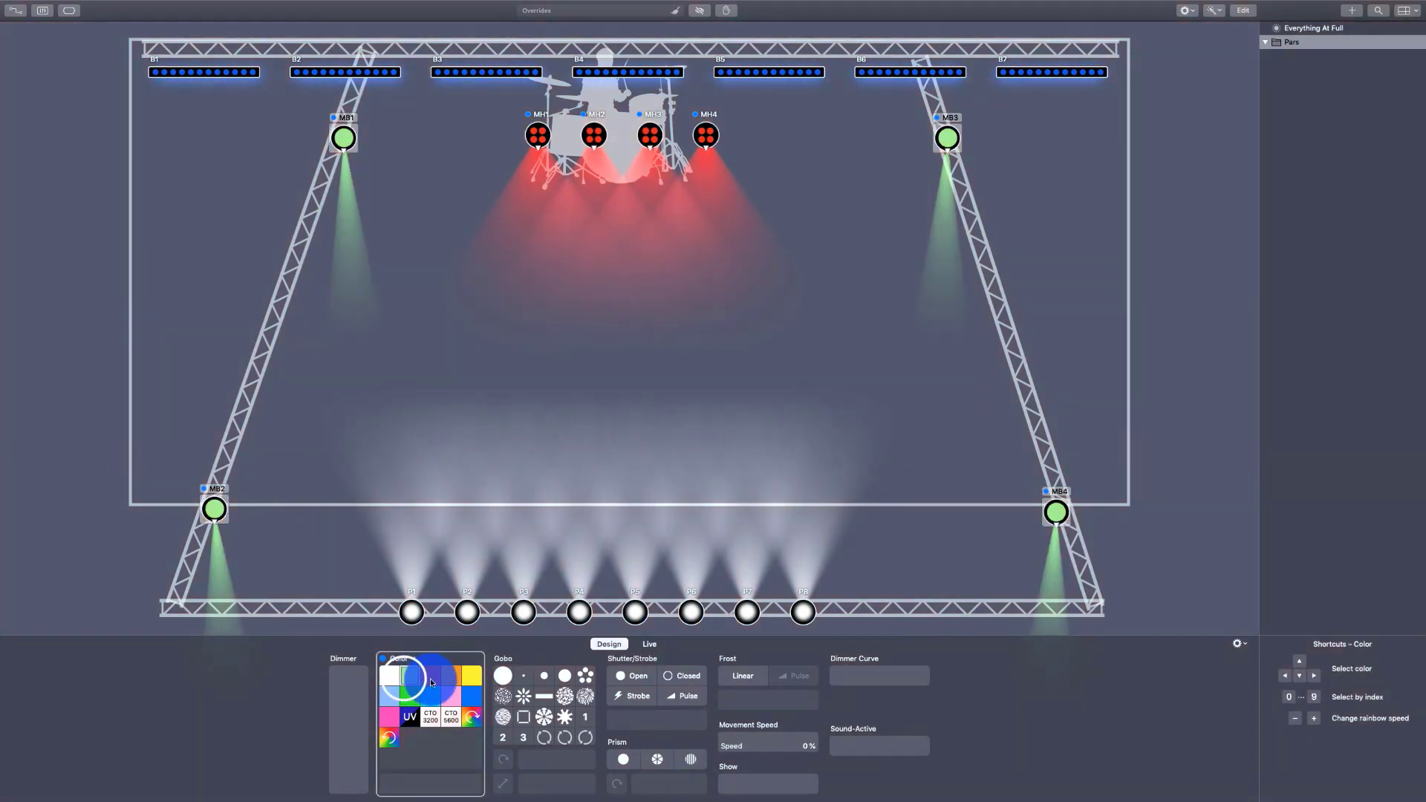
{"action": "left_click", "coordinate": [430, 676]}
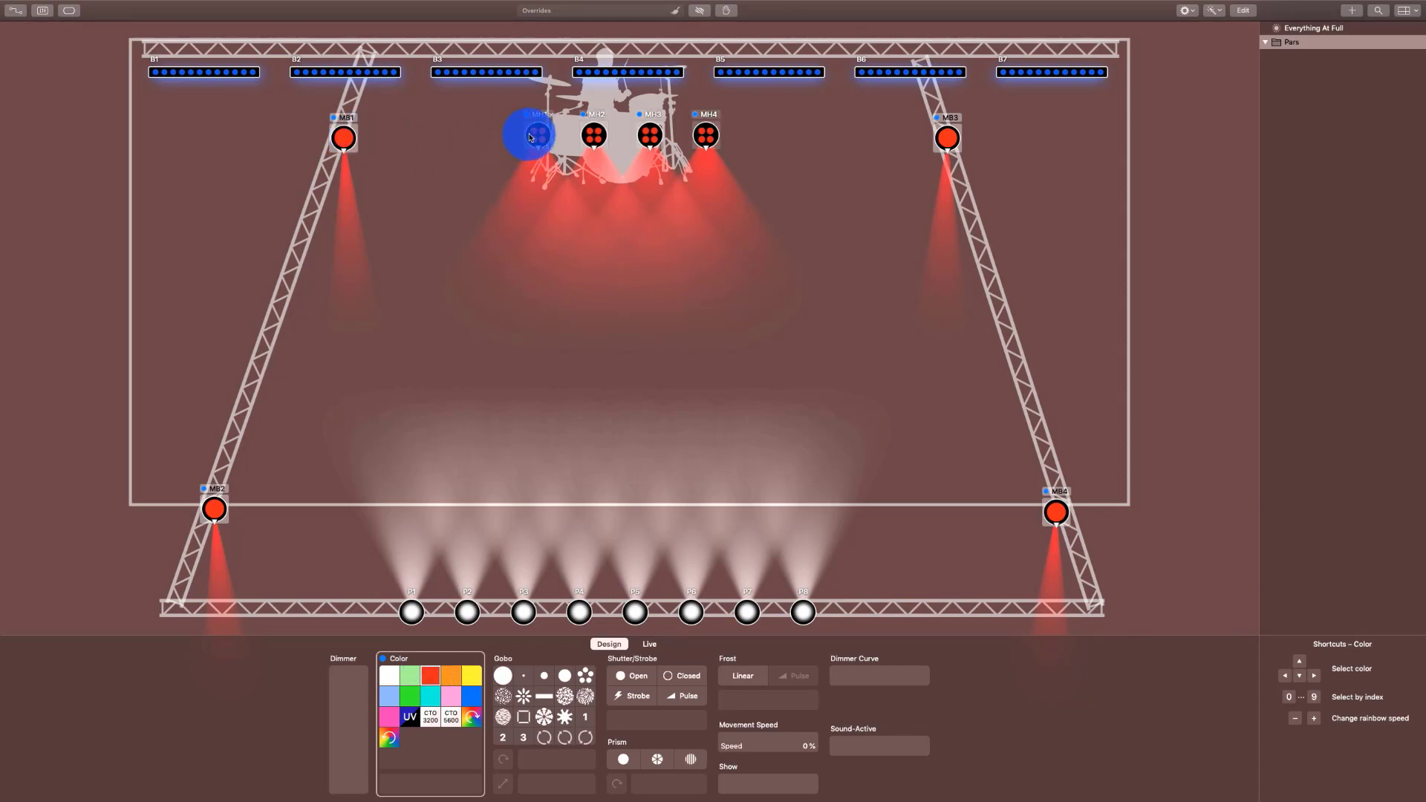
{"action": "left_click", "coordinate": [530, 138]}
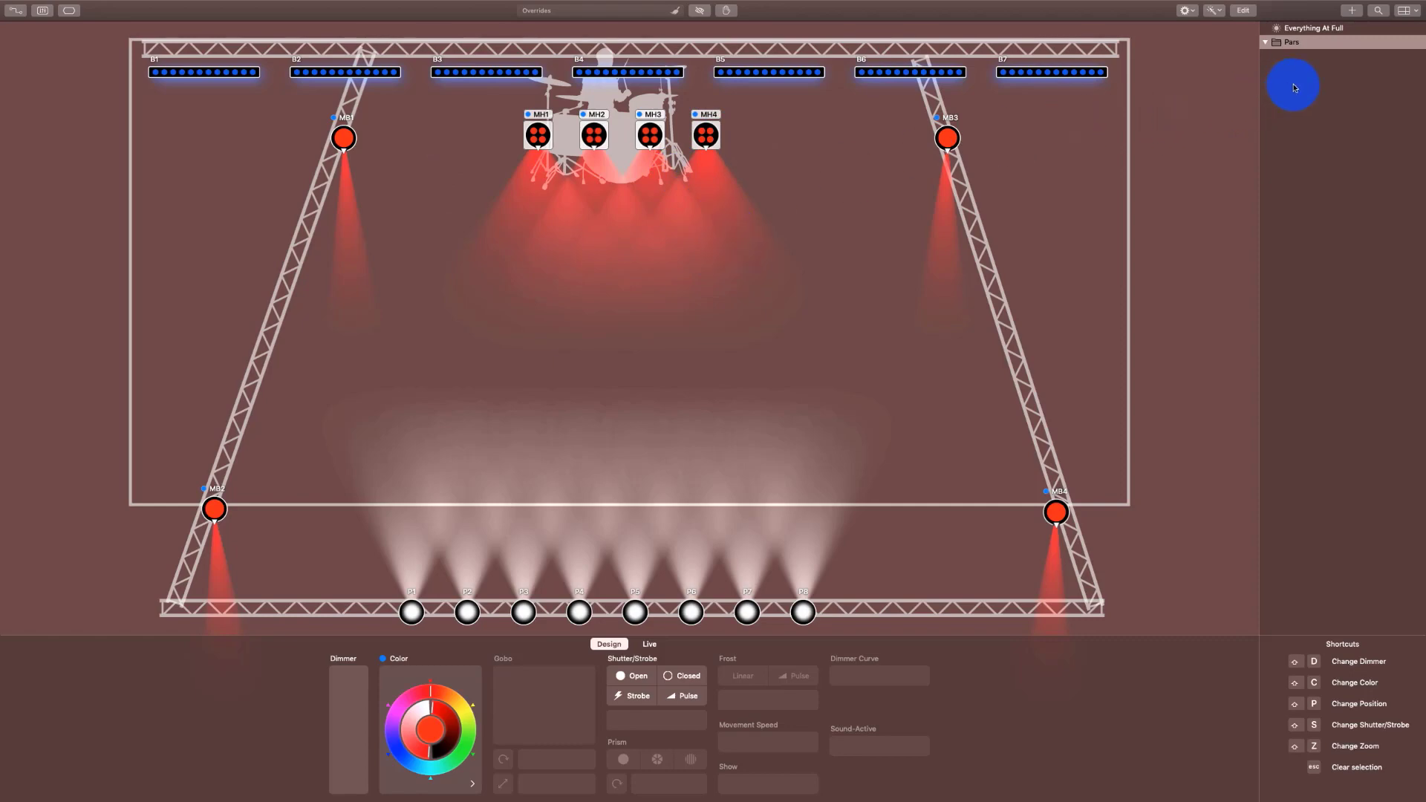
Apply the Everything At Full preset, cancel its editing, and show the Live panel.
{"action": "left_click", "coordinate": [1302, 42]}
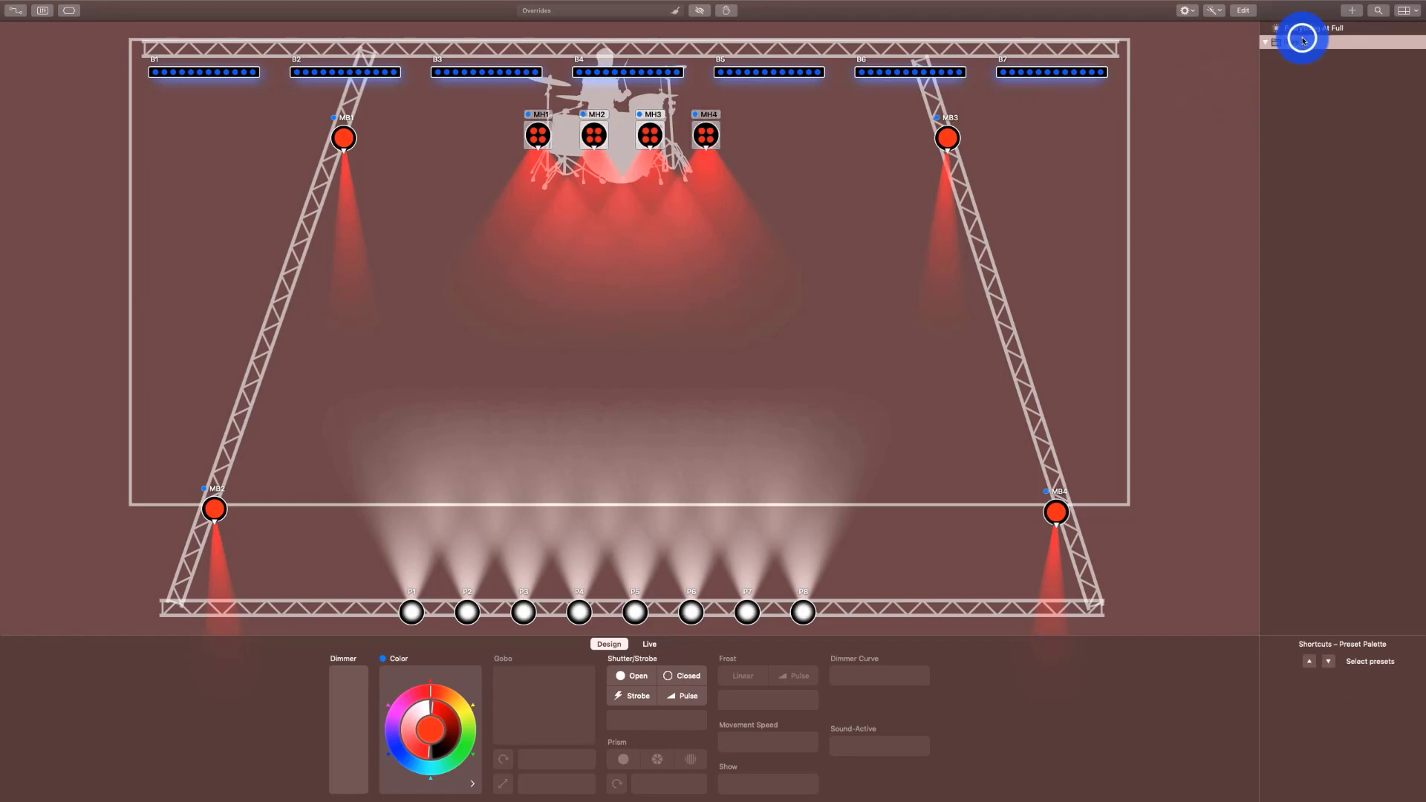
{"action": "left_click", "coordinate": [1304, 28]}
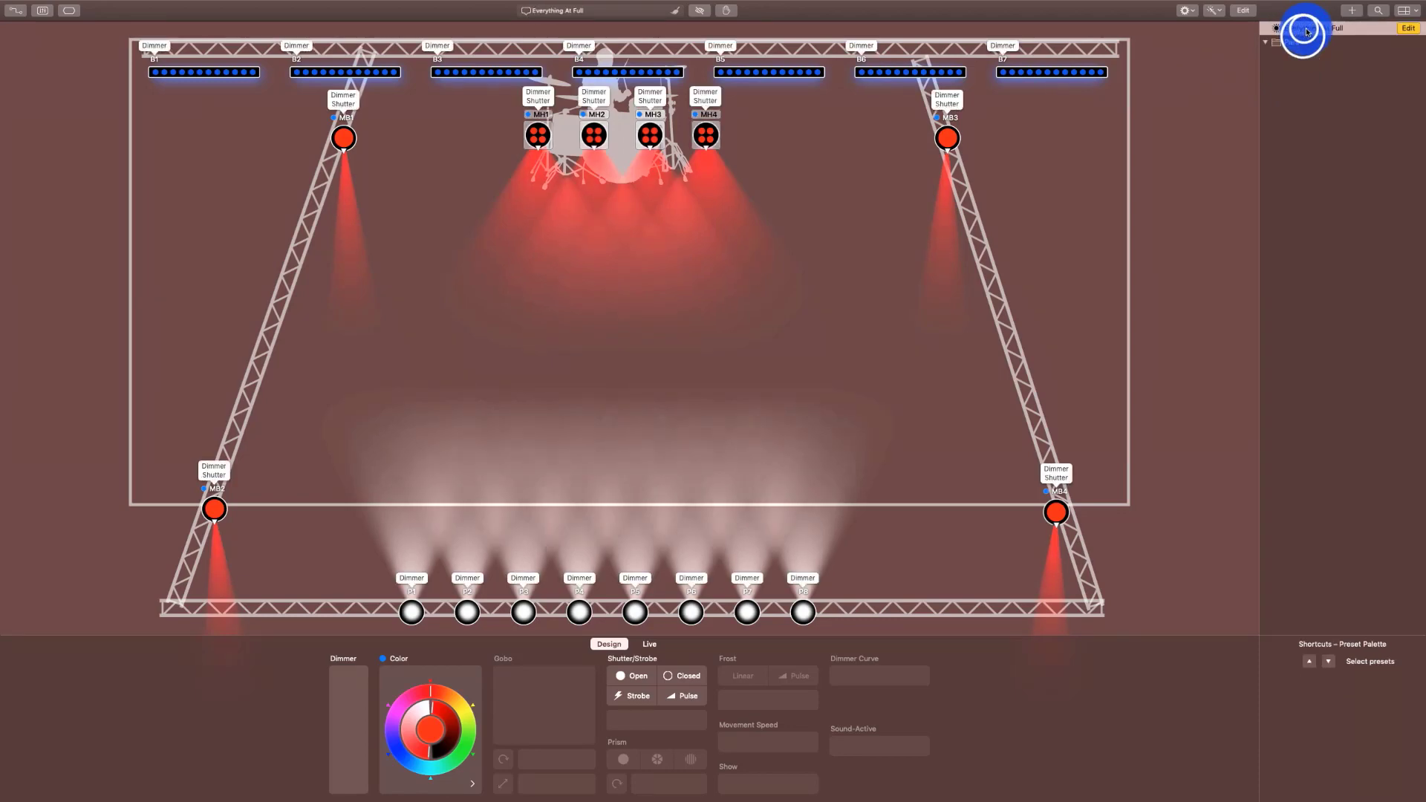
{"action": "left_click", "coordinate": [1403, 29]}
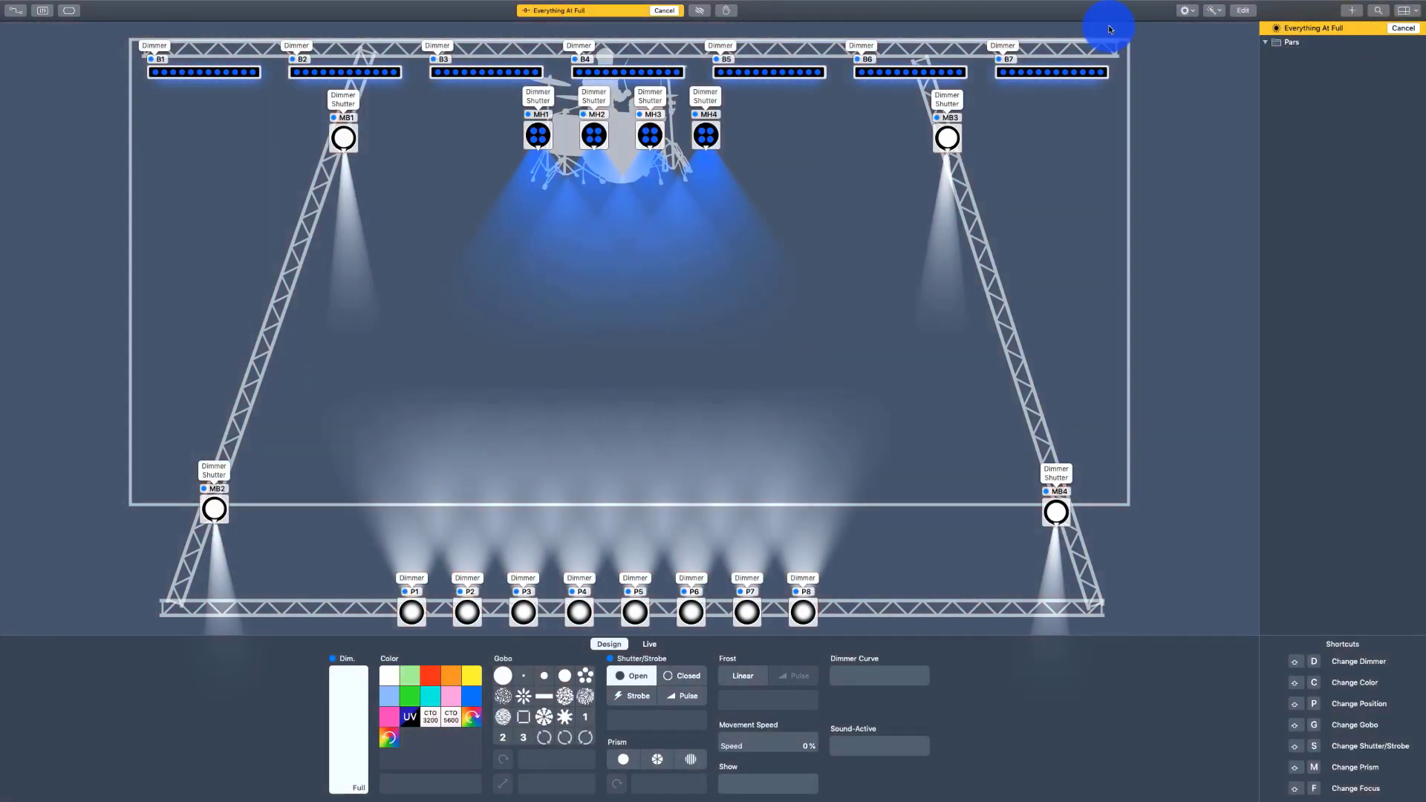
{"action": "left_click", "coordinate": [1399, 32]}
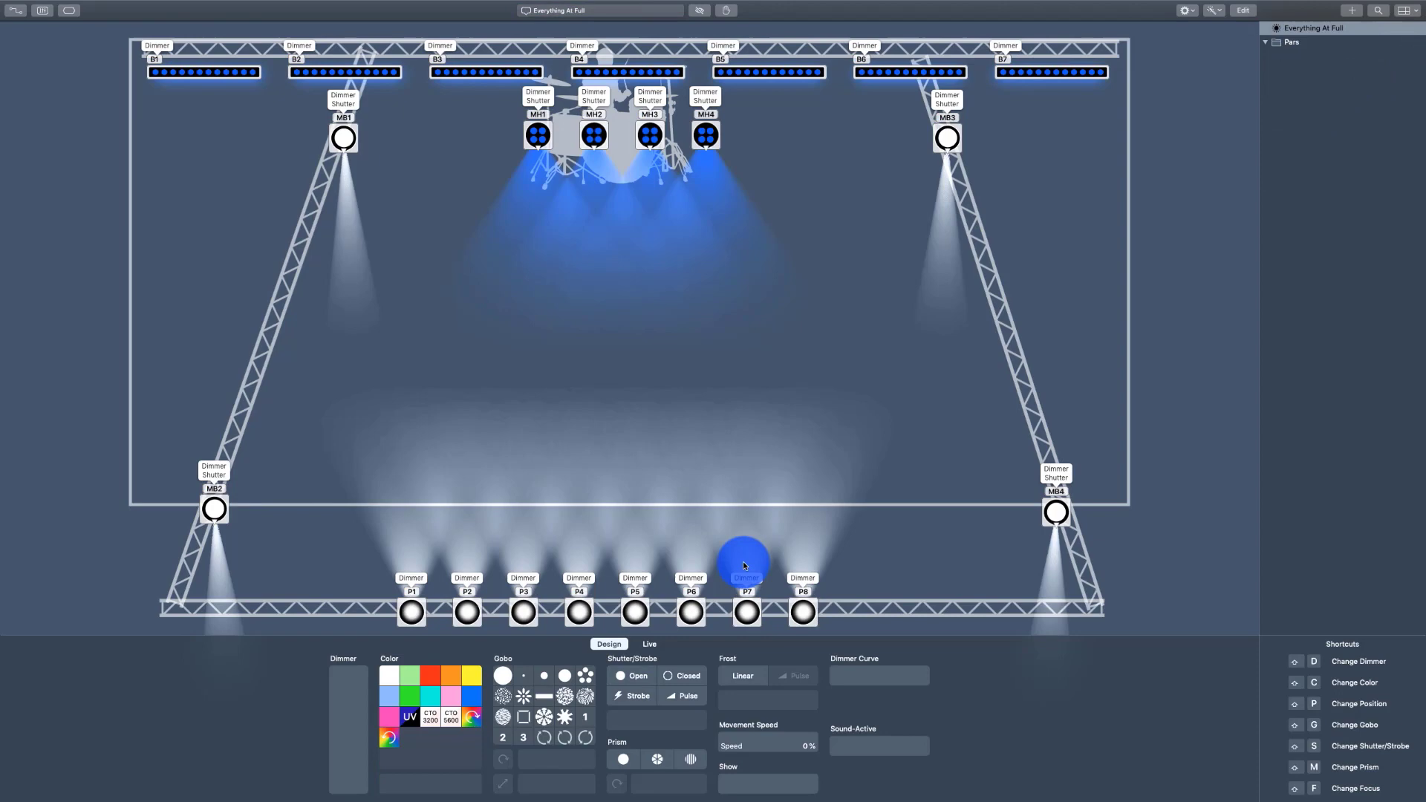
{"action": "left_click", "coordinate": [646, 645]}
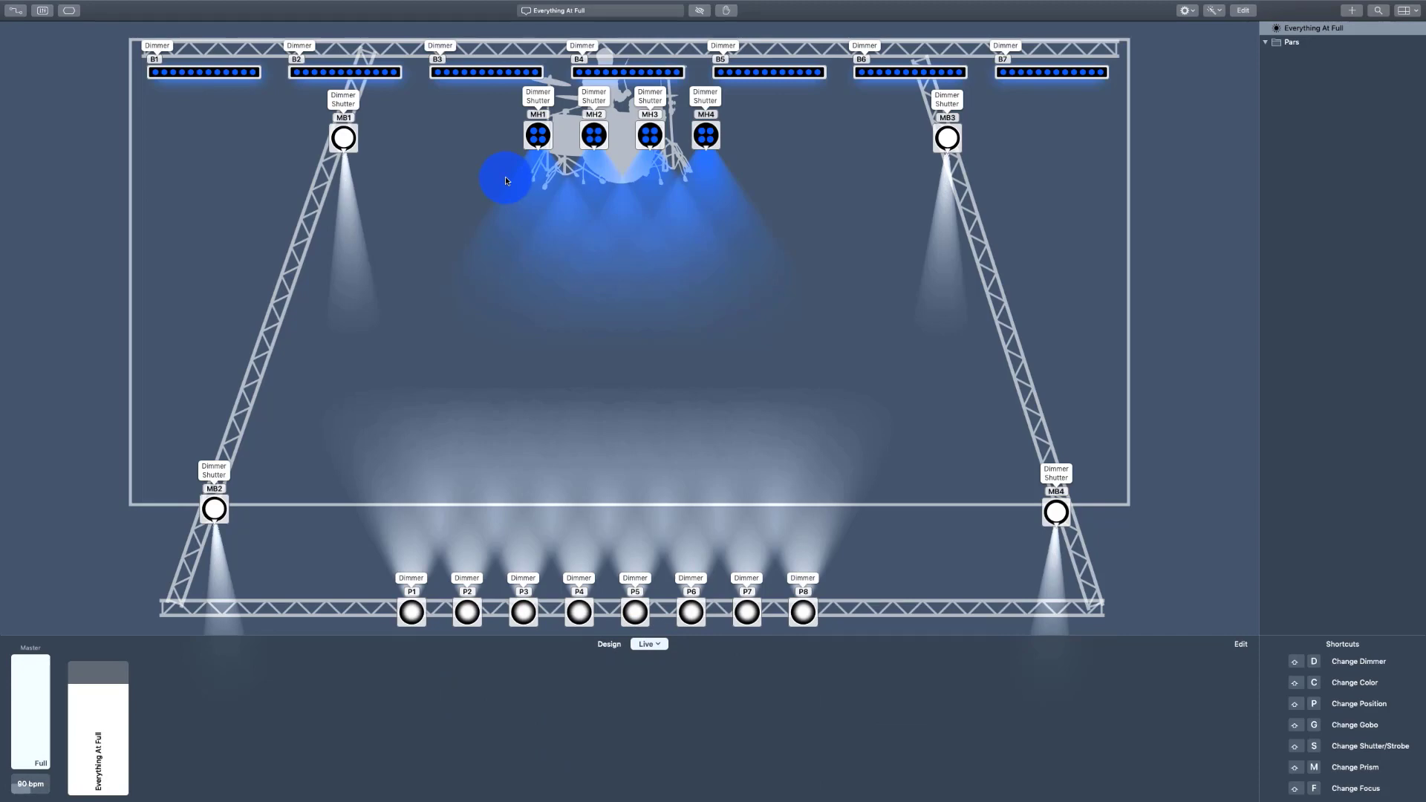
{"action": "left_click", "coordinate": [533, 135]}
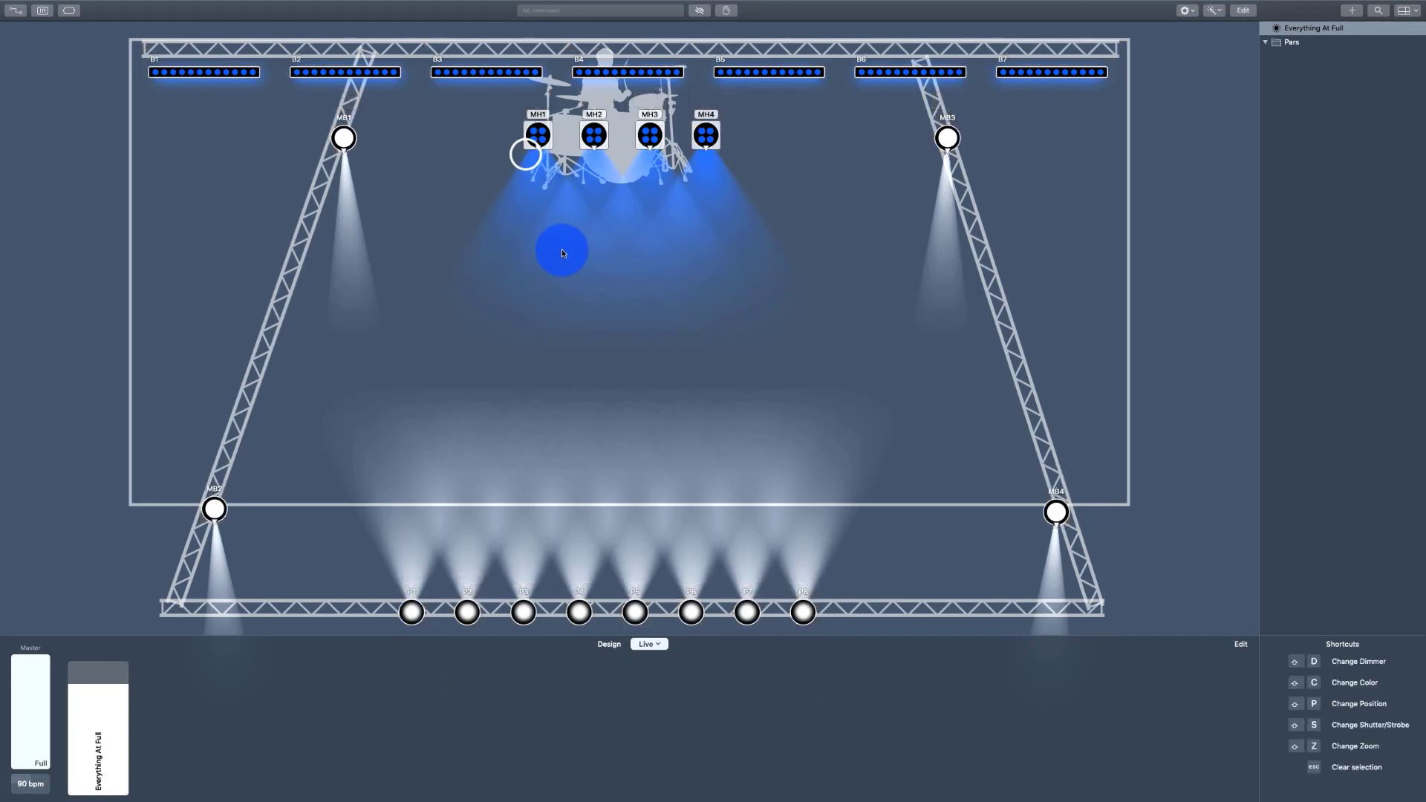
Clear the fixture selection and push the Everything At Full fader nearly to full.
{"action": "left_click", "coordinate": [824, 138]}
{"action": "right_click", "coordinate": [805, 223]}
{"action": "left_click", "coordinate": [777, 210]}
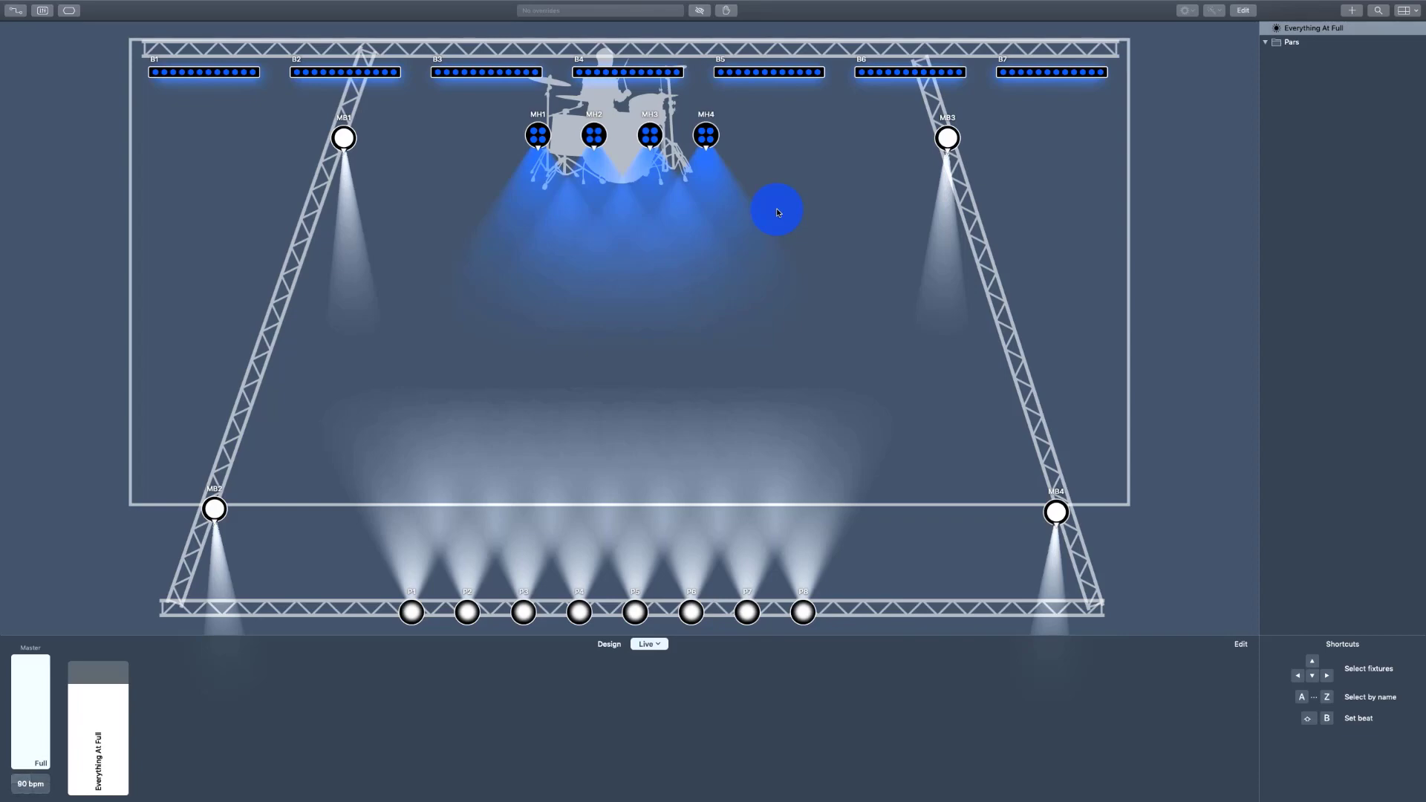
{"action": "left_click", "coordinate": [1296, 46]}
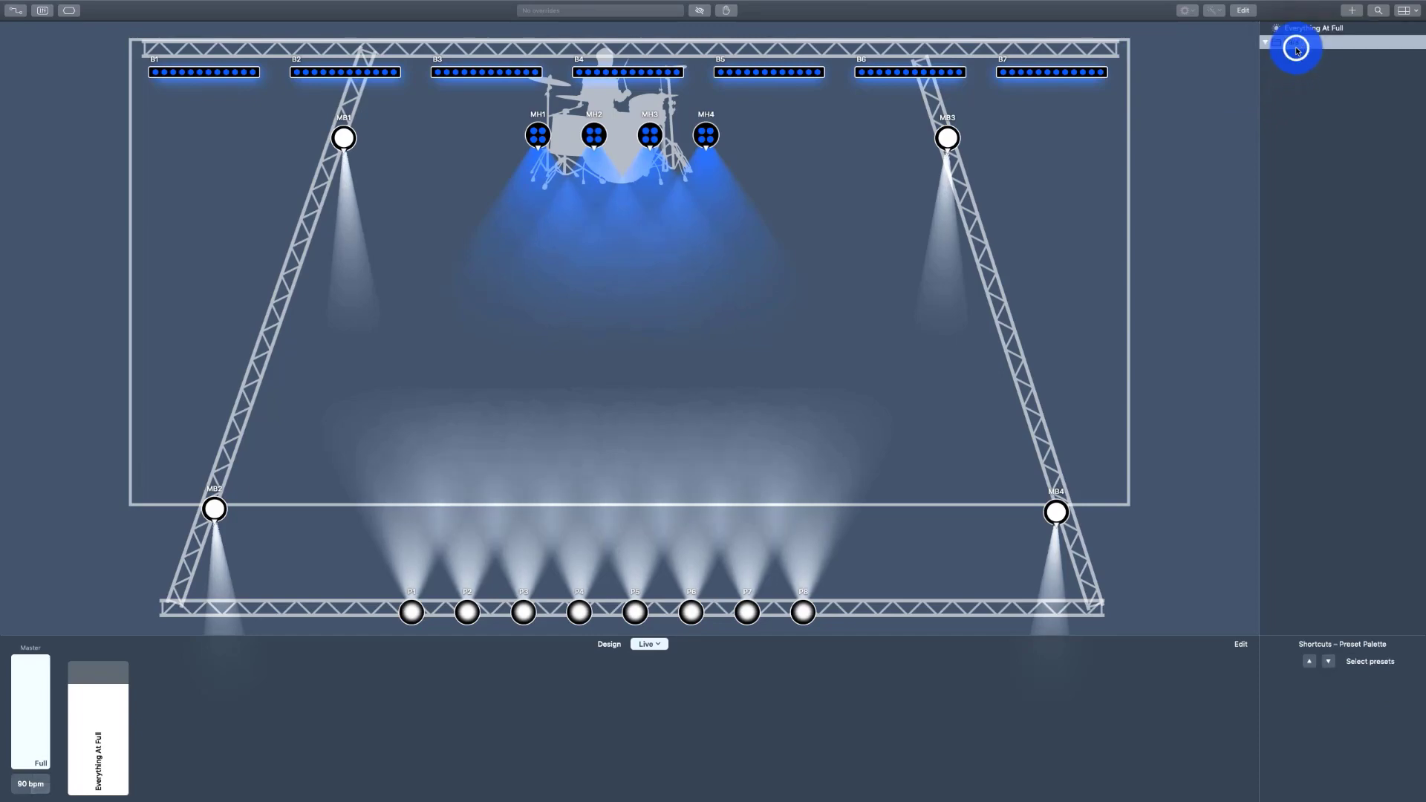
{"action": "left_click", "coordinate": [1099, 273]}
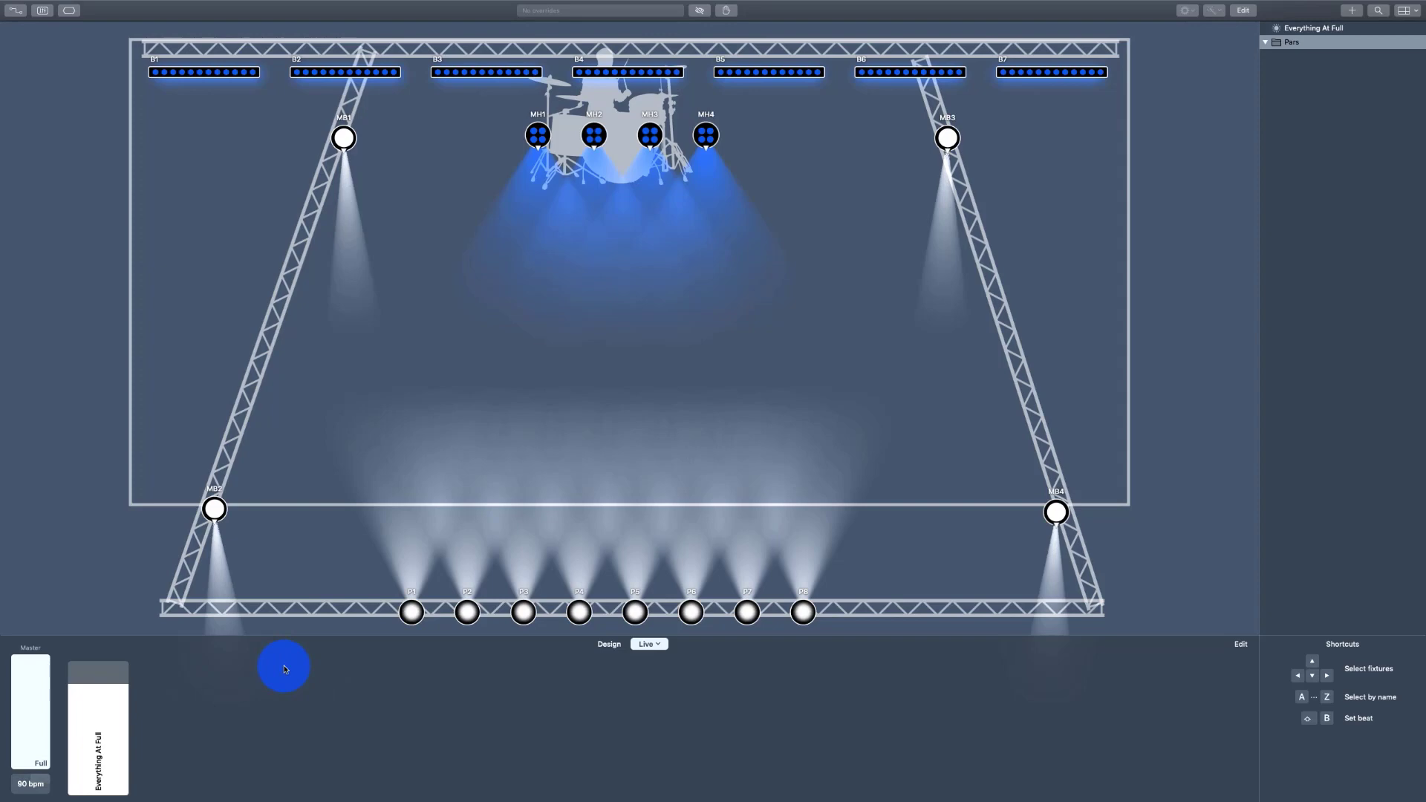
{"action": "left_click_drag", "start_coordinate": [98, 698], "coordinate": [95, 668]}
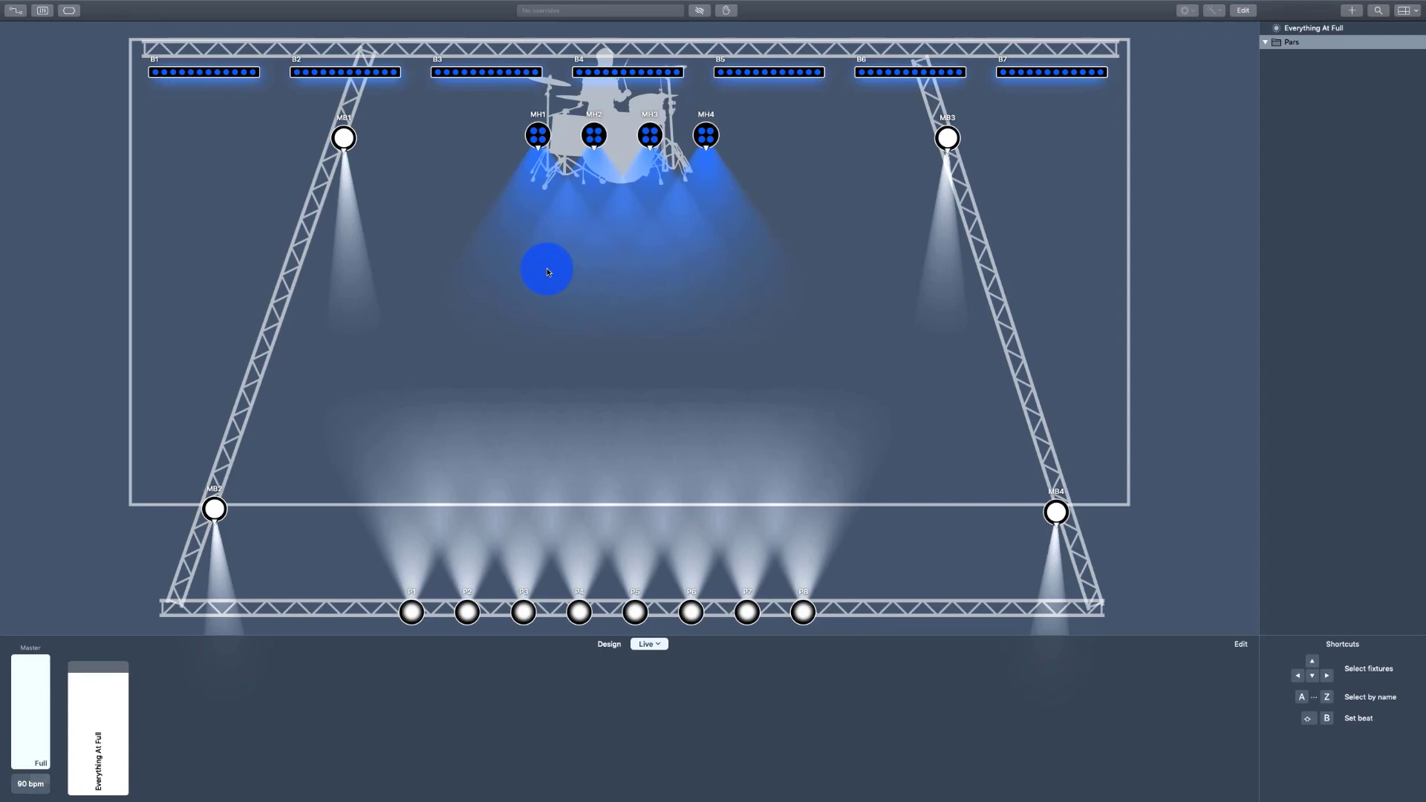
Select all moving fixtures and choose Add Color Effect from the Design colour options.
{"action": "key", "text": "m"}
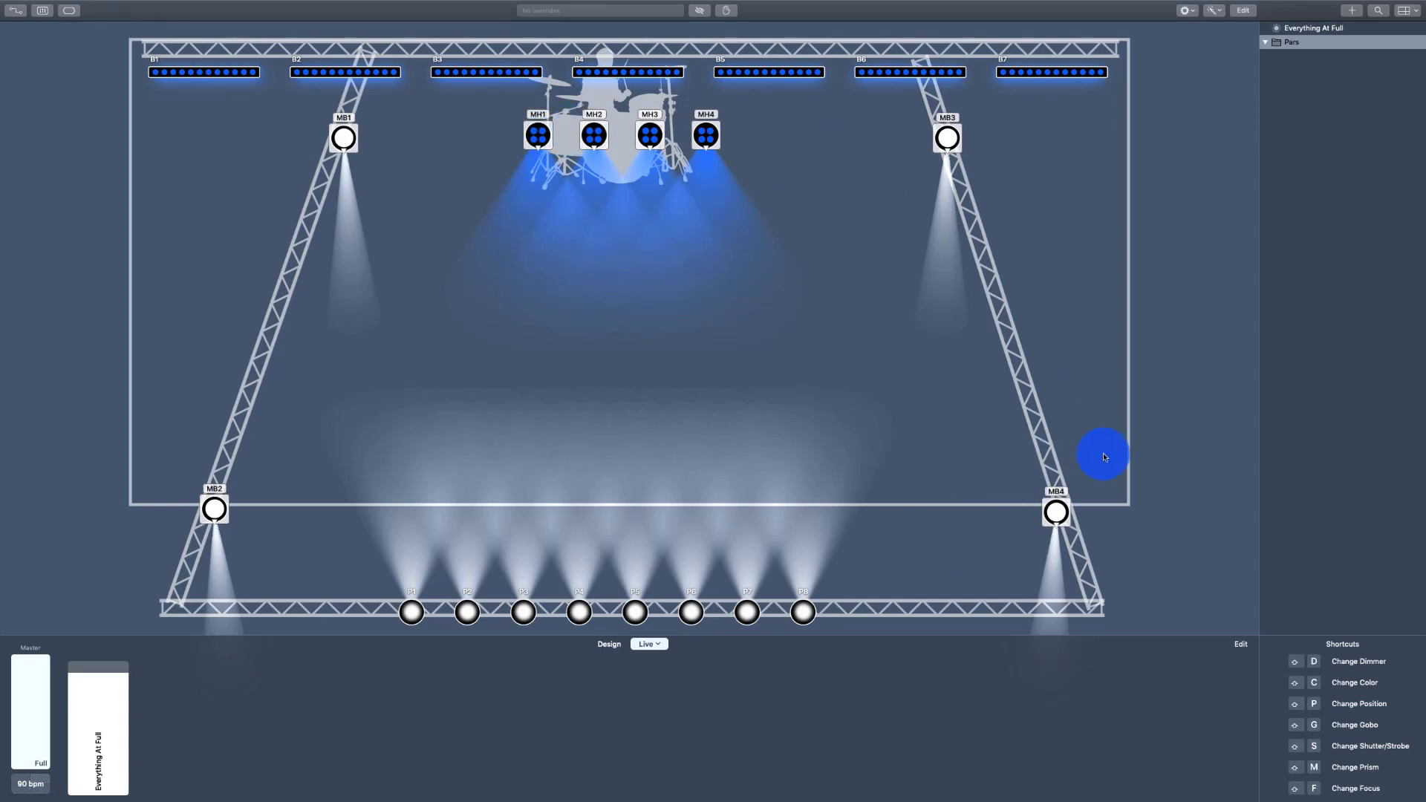
{"action": "right_click", "coordinate": [660, 144]}
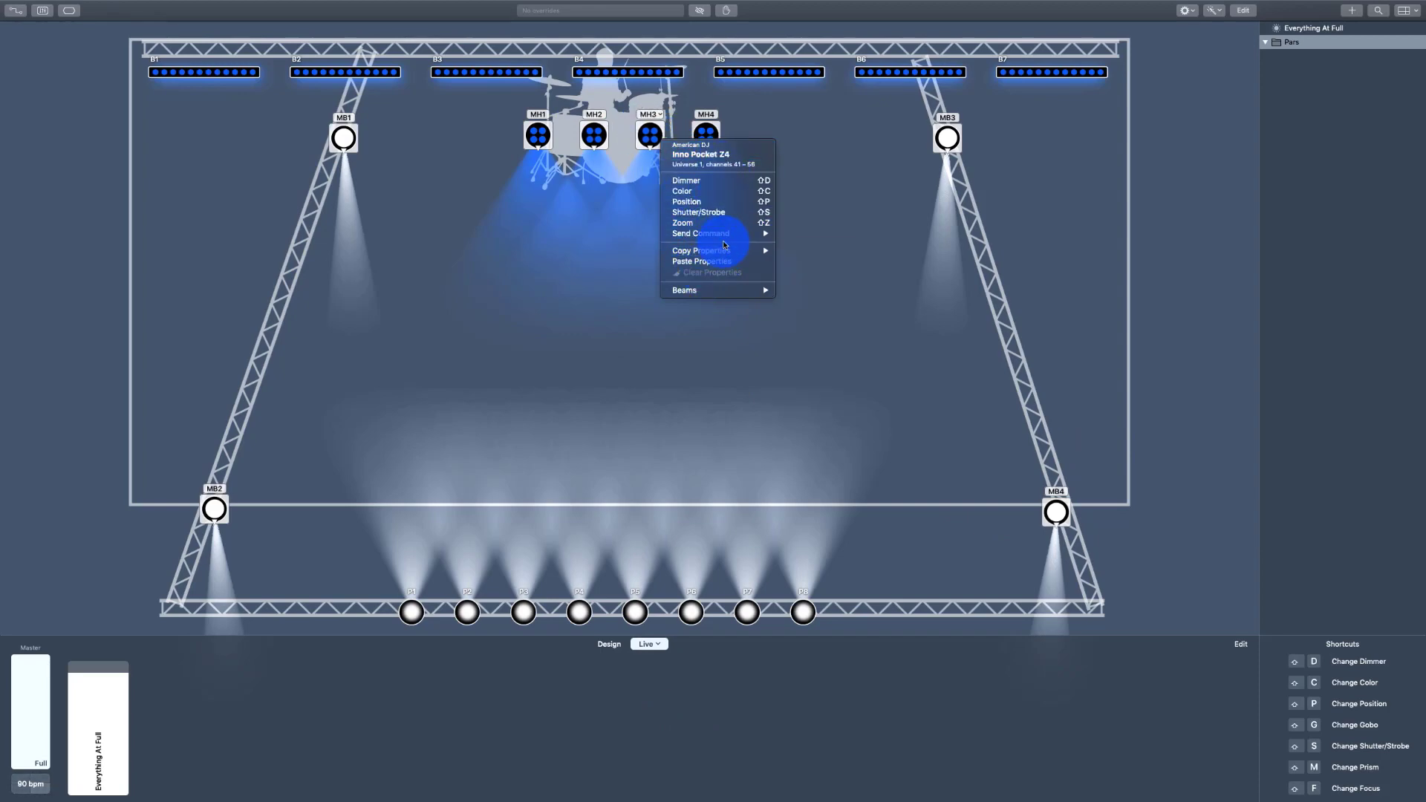
{"action": "left_click", "coordinate": [608, 647]}
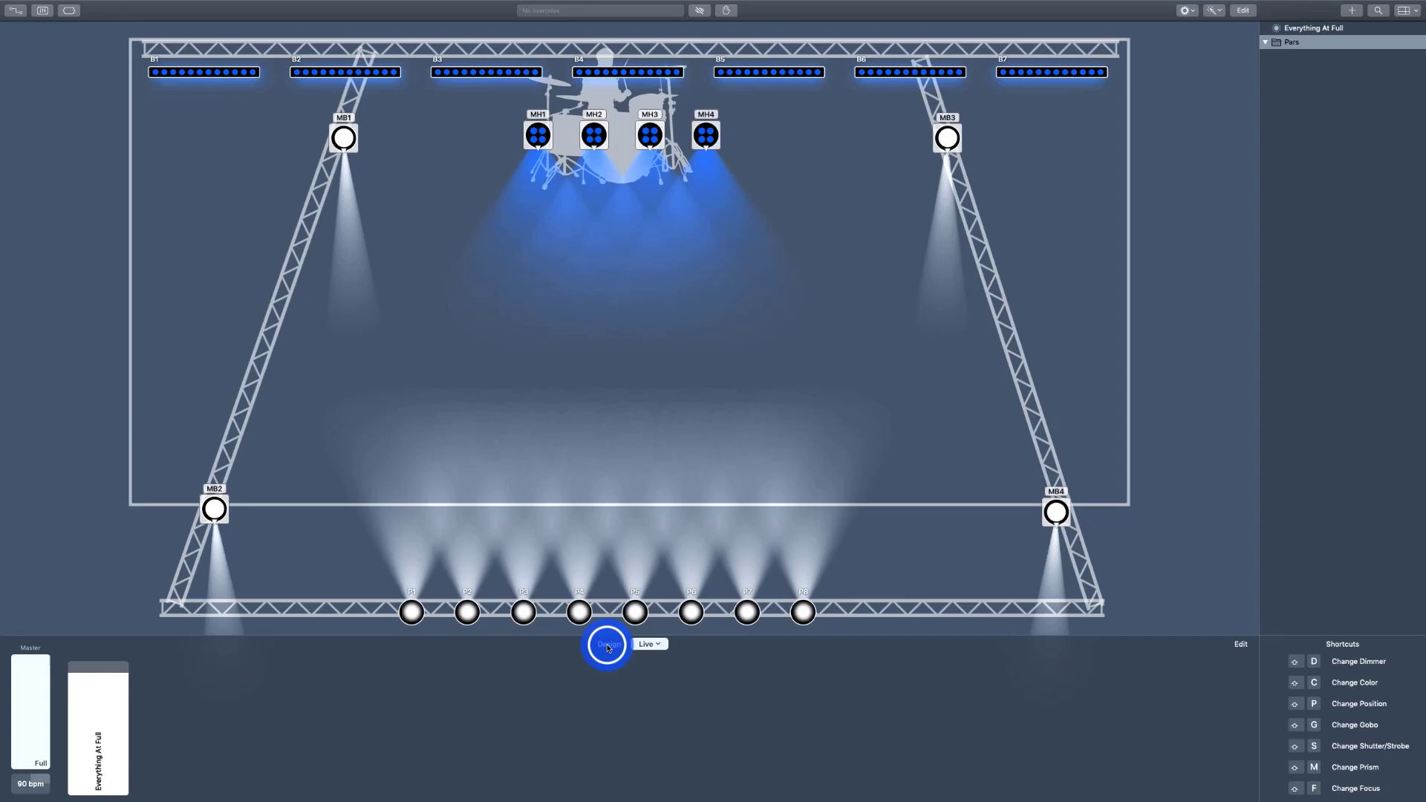
{"action": "left_click", "coordinate": [404, 660]}
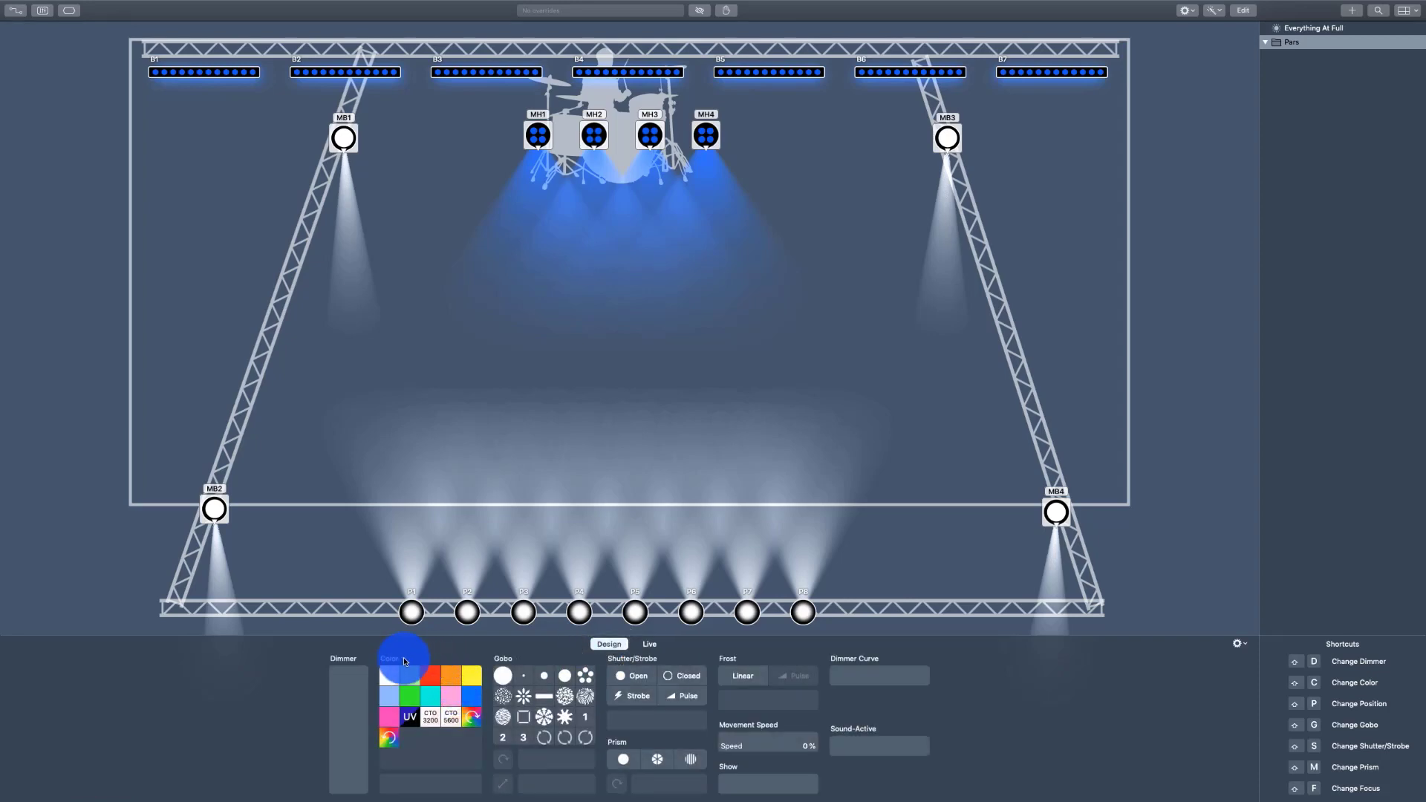
{"action": "left_click", "coordinate": [405, 660]}
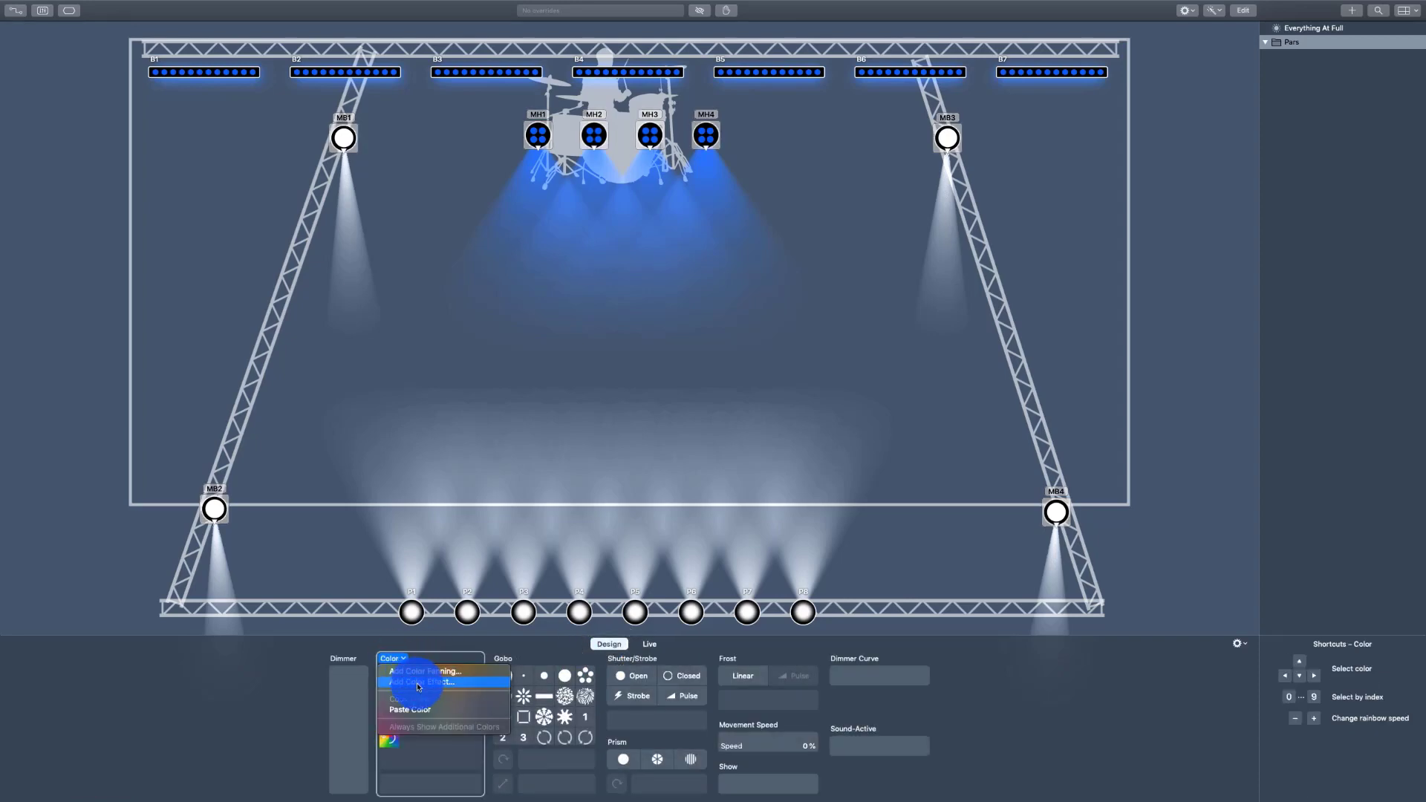
{"action": "left_click", "coordinate": [417, 683]}
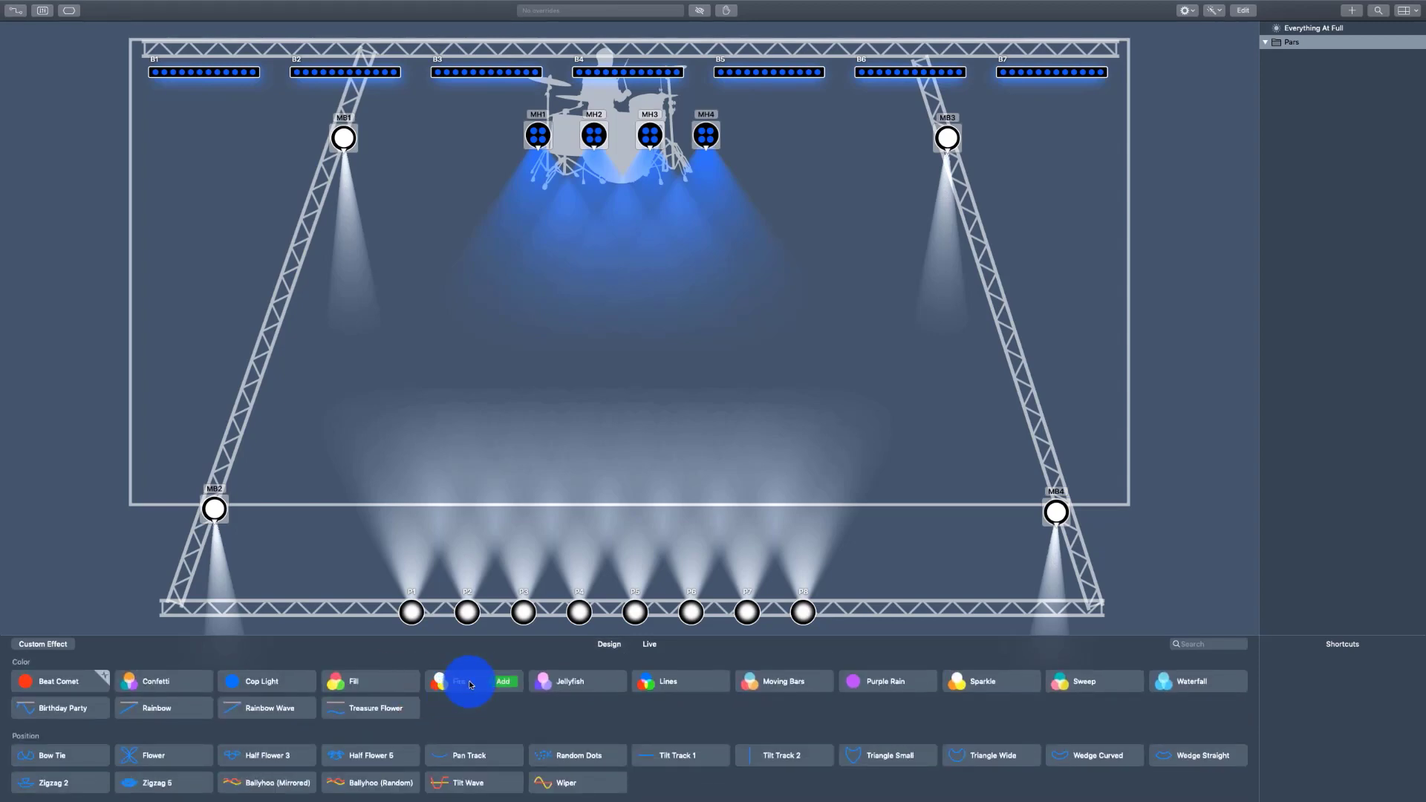
Preview the Fire, Jellyfish and Purple Rain colour effects on the moving heads.
{"action": "left_click", "coordinate": [469, 680]}
{"action": "left_click", "coordinate": [566, 695]}
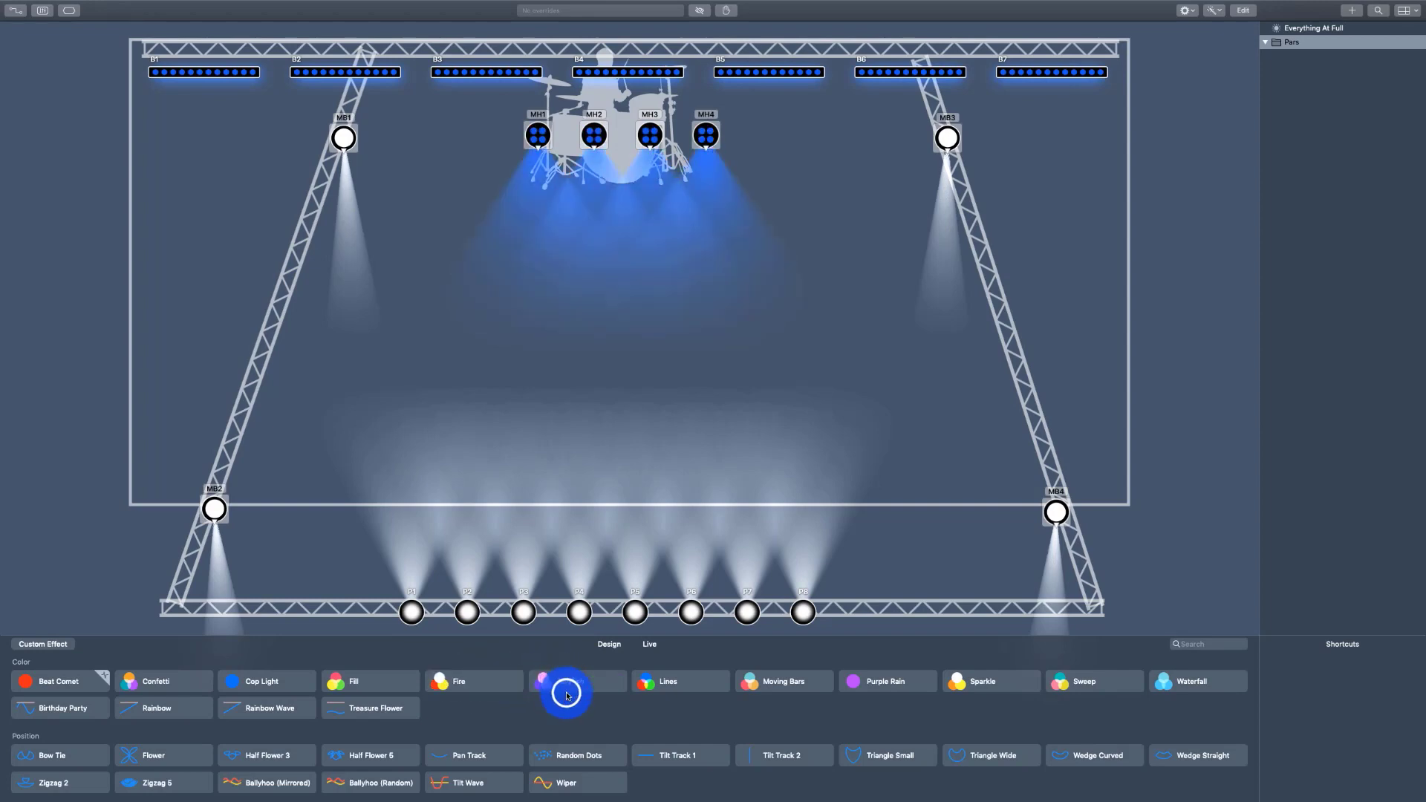
{"action": "mouse_move", "coordinate": [764, 684]}
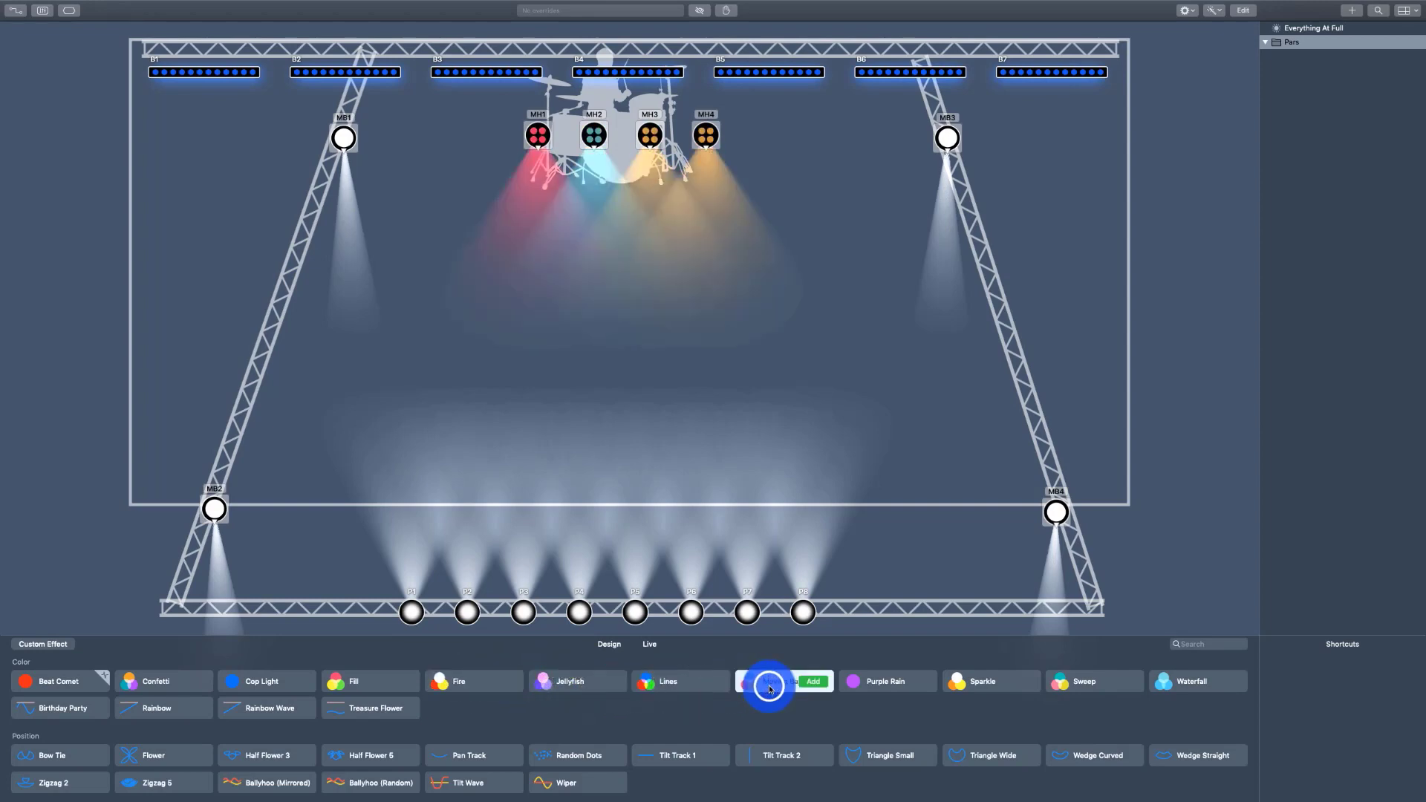
{"action": "mouse_move", "coordinate": [883, 685]}
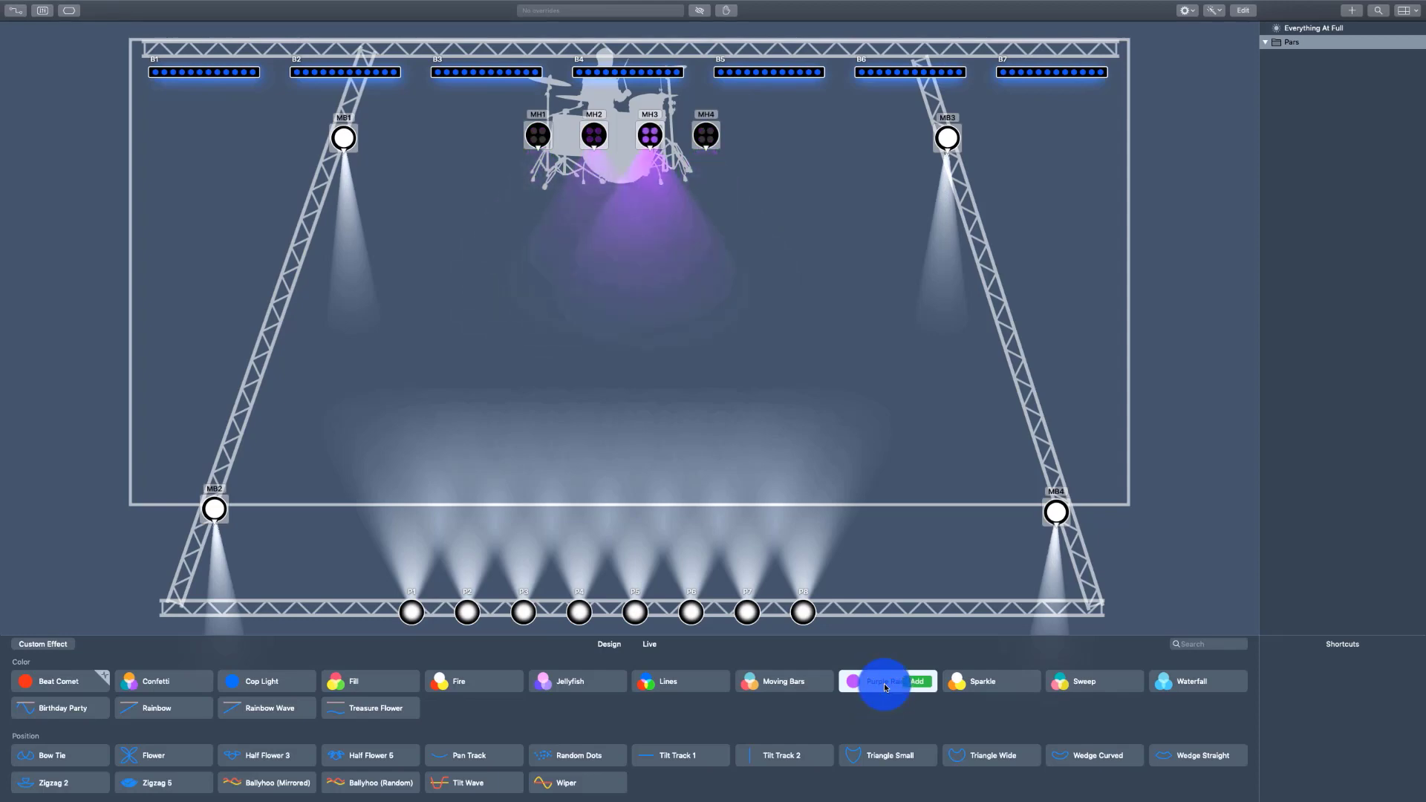
{"action": "left_click", "coordinate": [903, 682]}
Preview Sparkle, Sweep and Waterfall, then settle on Purple Rain.
{"action": "left_click", "coordinate": [993, 691]}
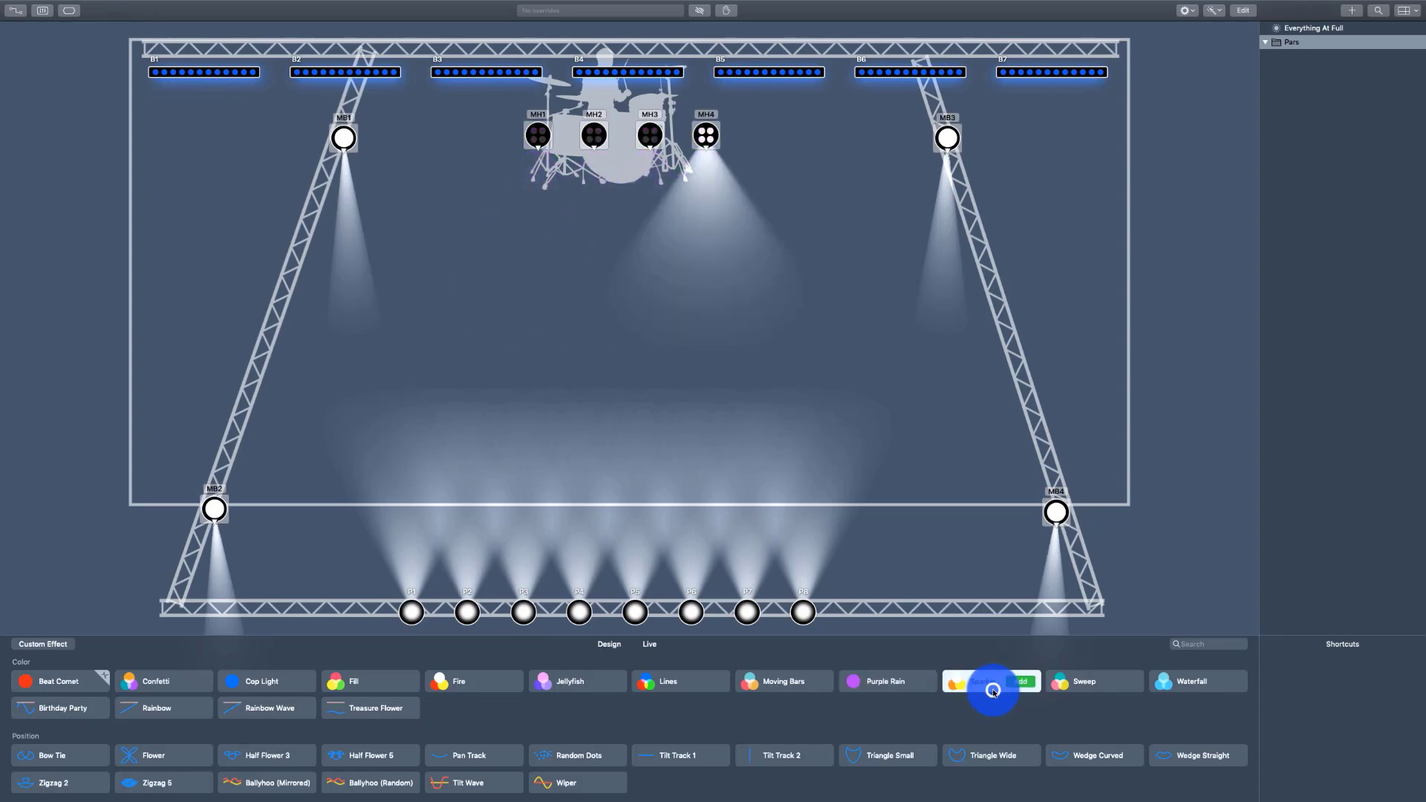
{"action": "left_click", "coordinate": [1082, 682]}
{"action": "left_click", "coordinate": [1153, 683]}
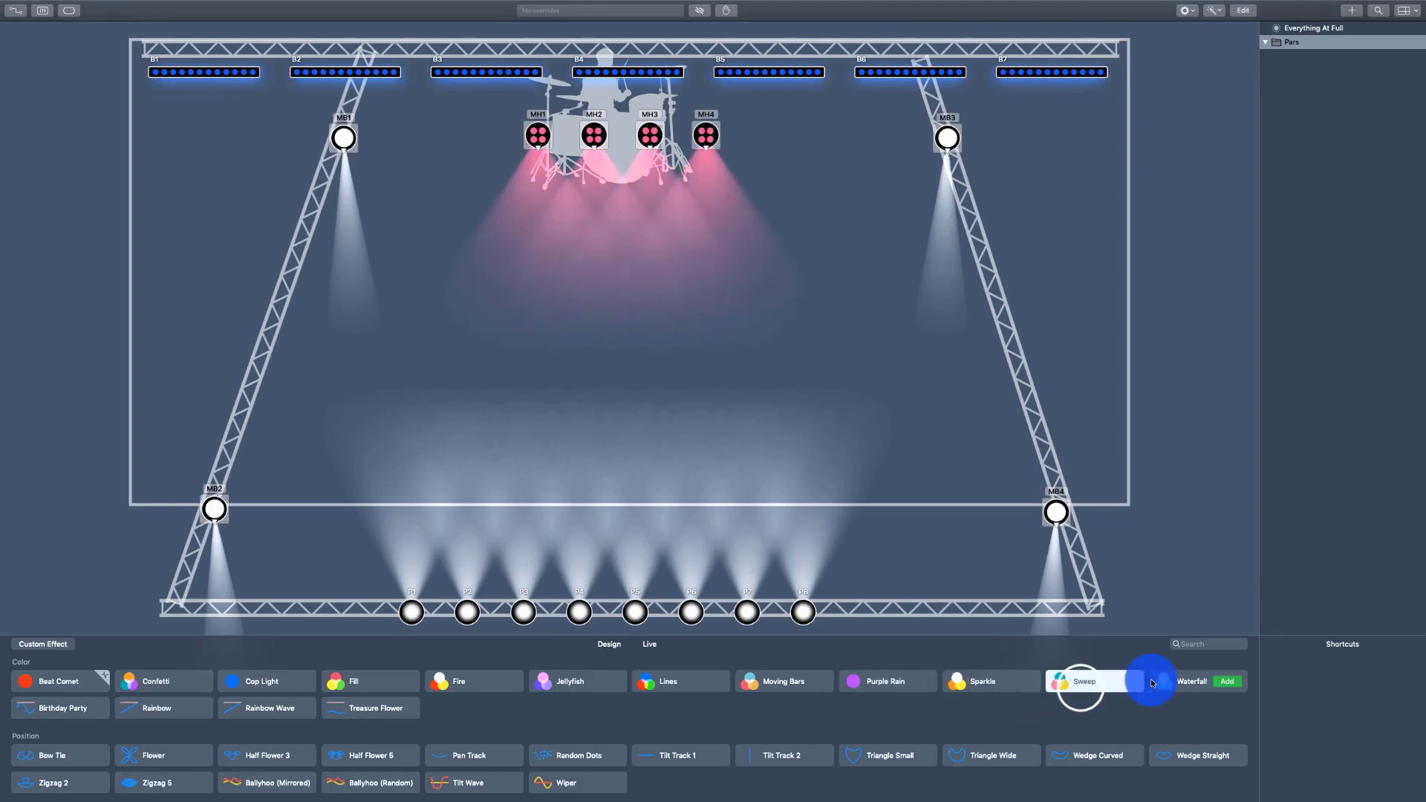
{"action": "left_click", "coordinate": [870, 683]}
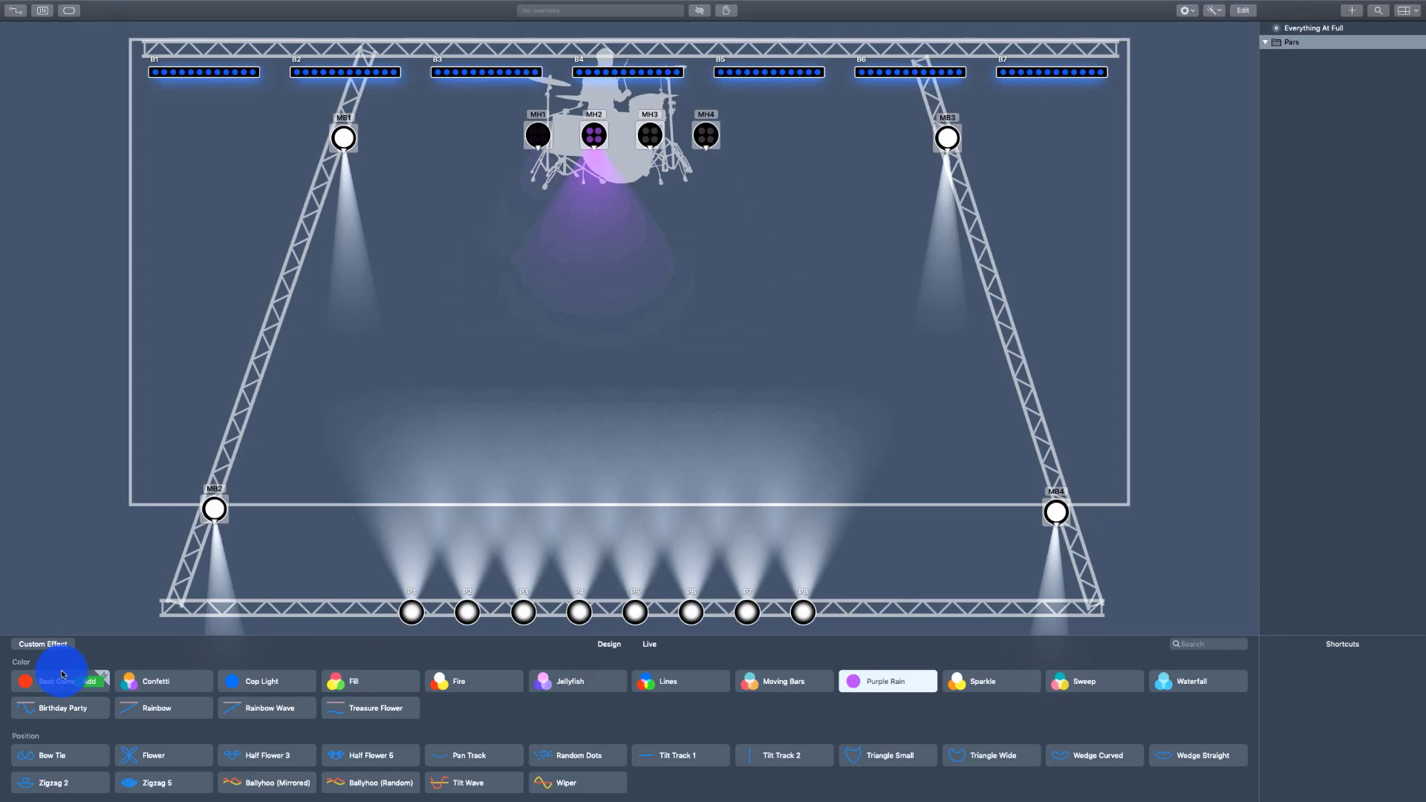
{"action": "scroll", "coordinate": [88, 776], "scroll_direction": "down", "scroll_amount": 3}
{"action": "scroll", "coordinate": [90, 782], "scroll_direction": "up", "scroll_amount": 2}
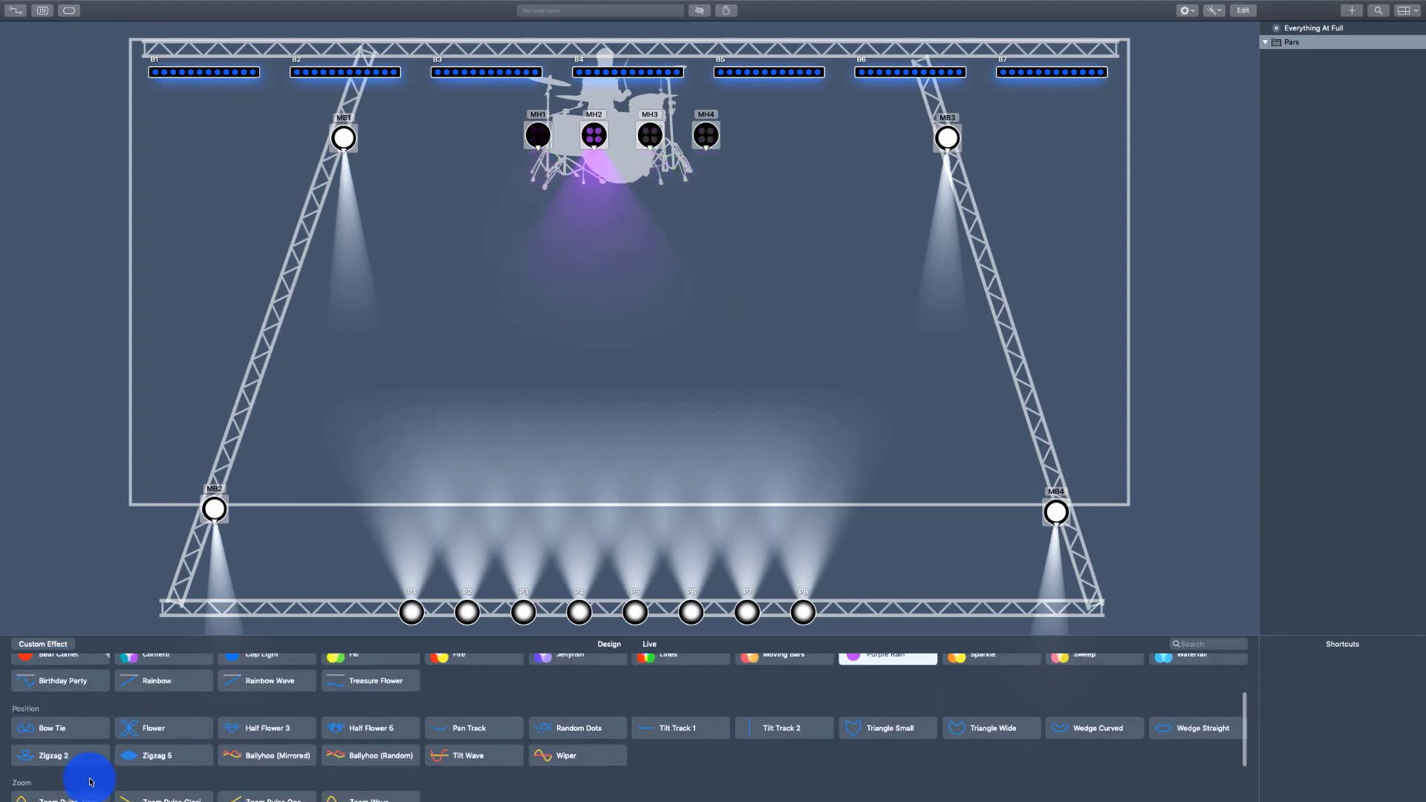
{"action": "scroll", "coordinate": [90, 779], "scroll_direction": "up", "scroll_amount": 3}
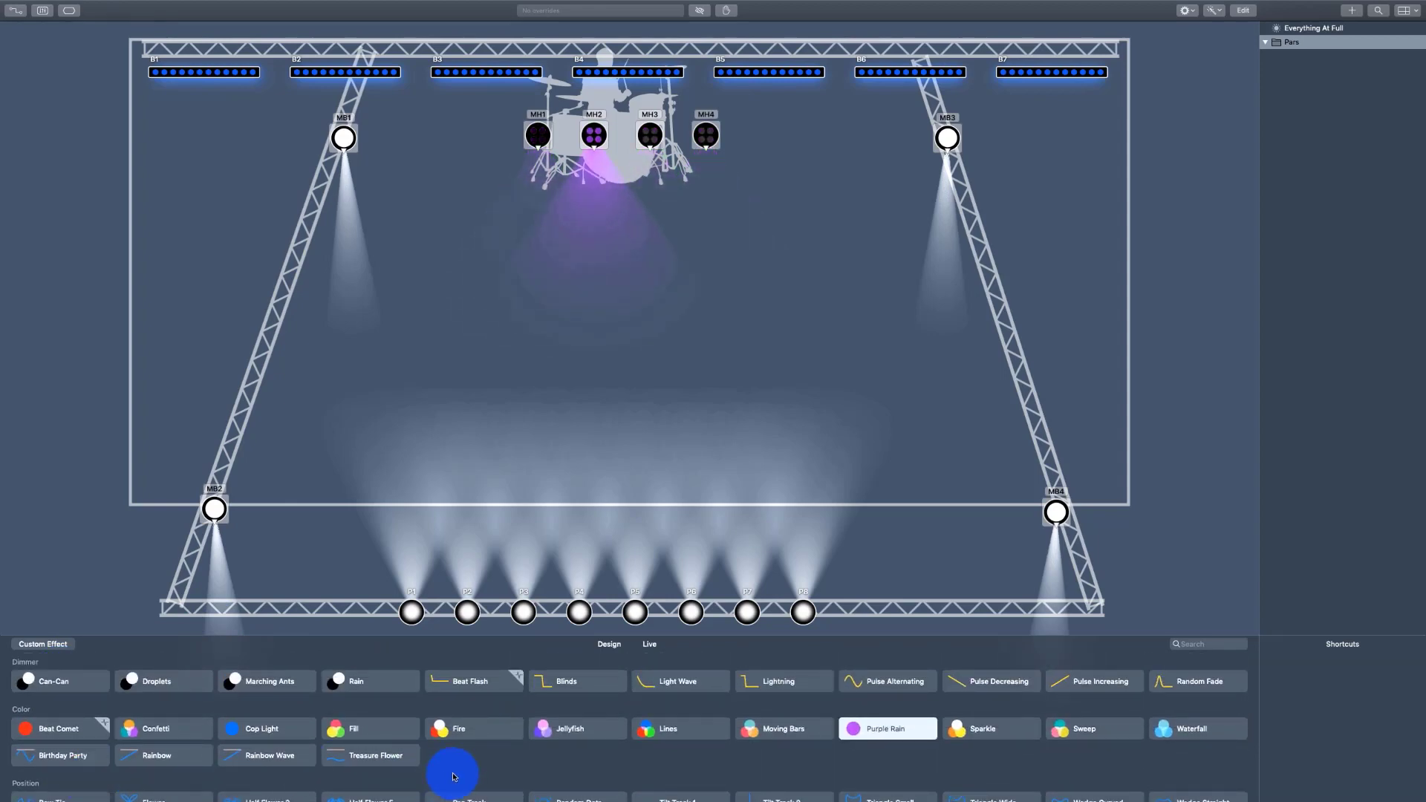
{"action": "scroll", "coordinate": [455, 776], "scroll_direction": "down", "scroll_amount": 1}
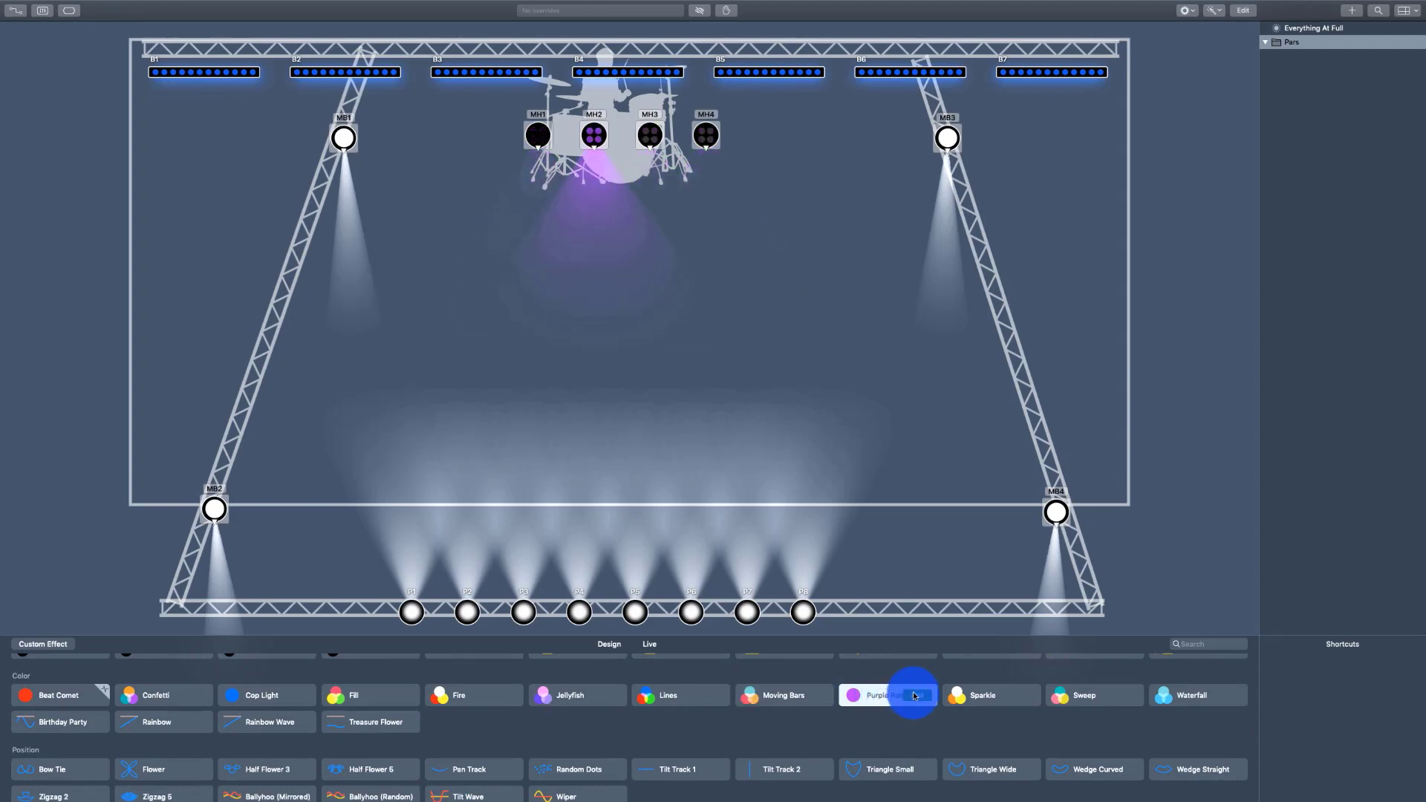
Apply Purple Rain with colours white, purple and a 207° blue, keeping duration timing.
{"action": "left_click", "coordinate": [914, 695]}
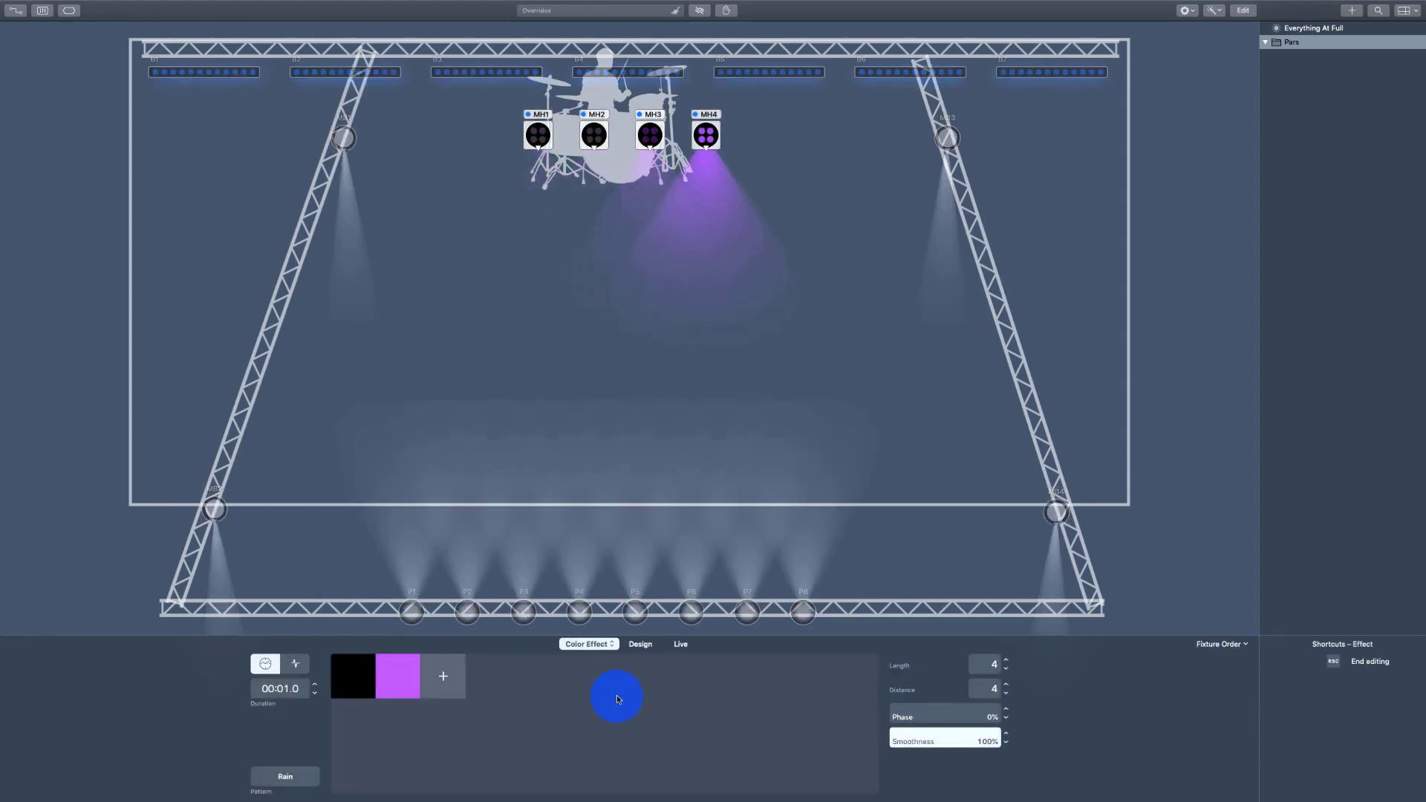
{"action": "left_click", "coordinate": [647, 649]}
{"action": "left_click", "coordinate": [442, 677]}
{"action": "left_click_drag", "start_coordinate": [444, 680], "coordinate": [362, 565]}
{"action": "left_click", "coordinate": [502, 676]}
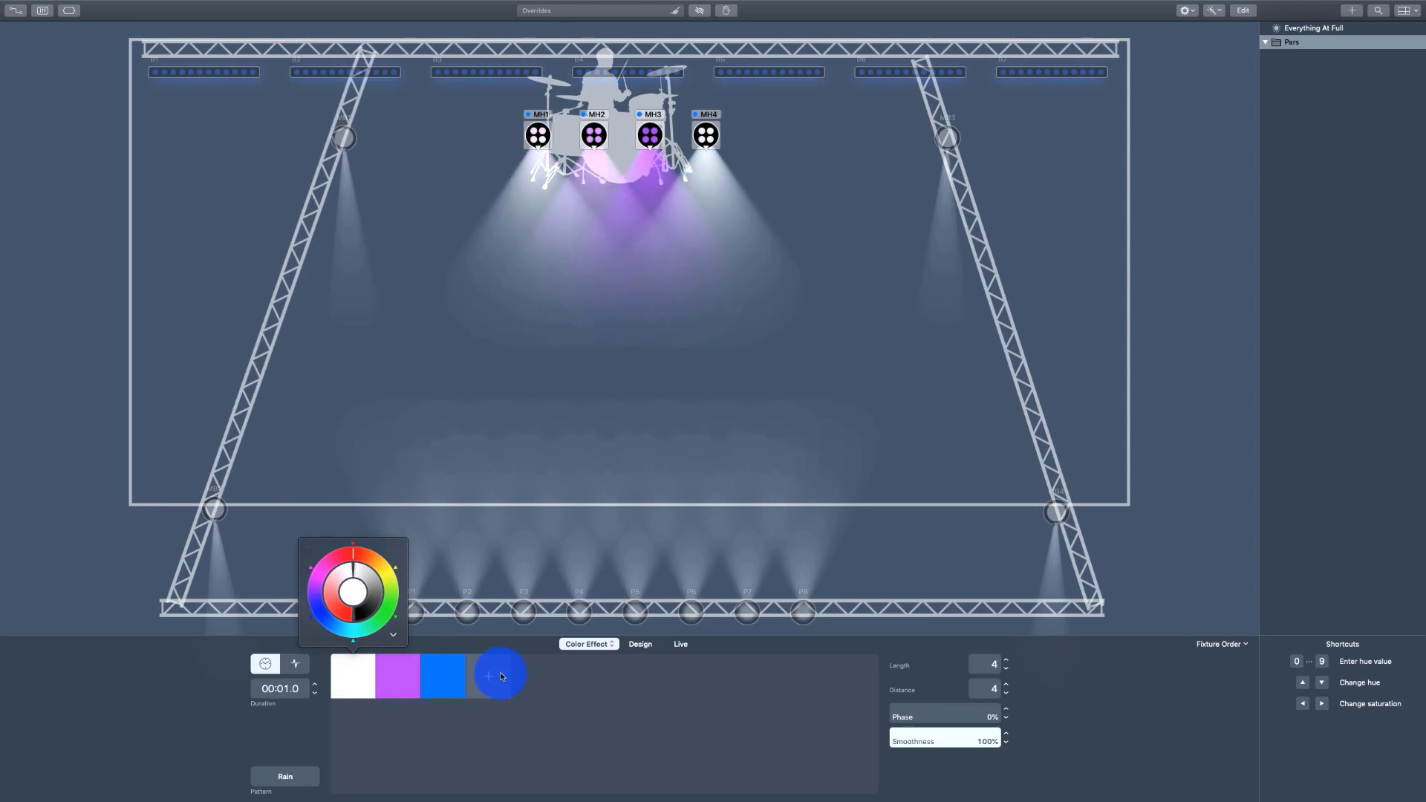
{"action": "left_click", "coordinate": [640, 693]}
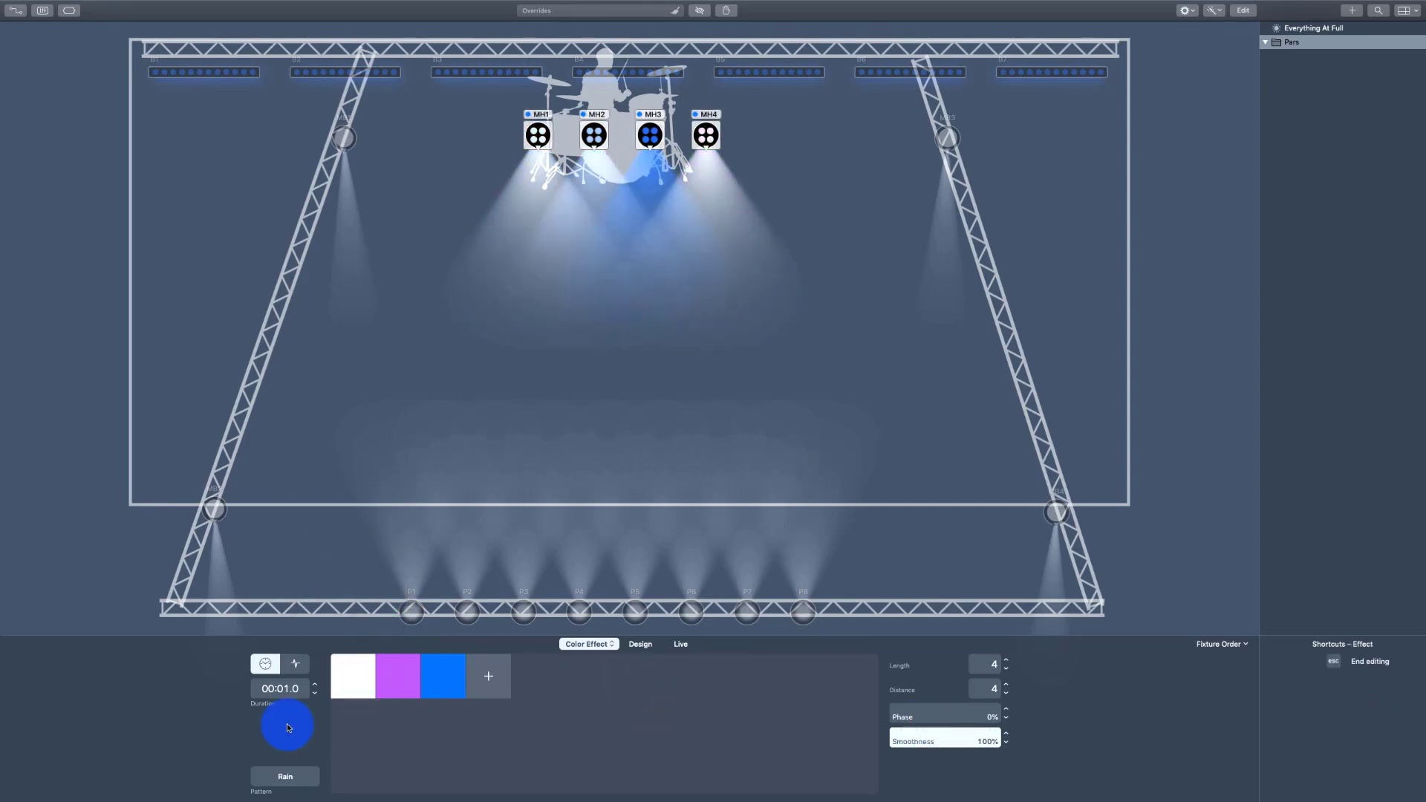
{"action": "left_click", "coordinate": [294, 663]}
{"action": "left_click", "coordinate": [267, 665]}
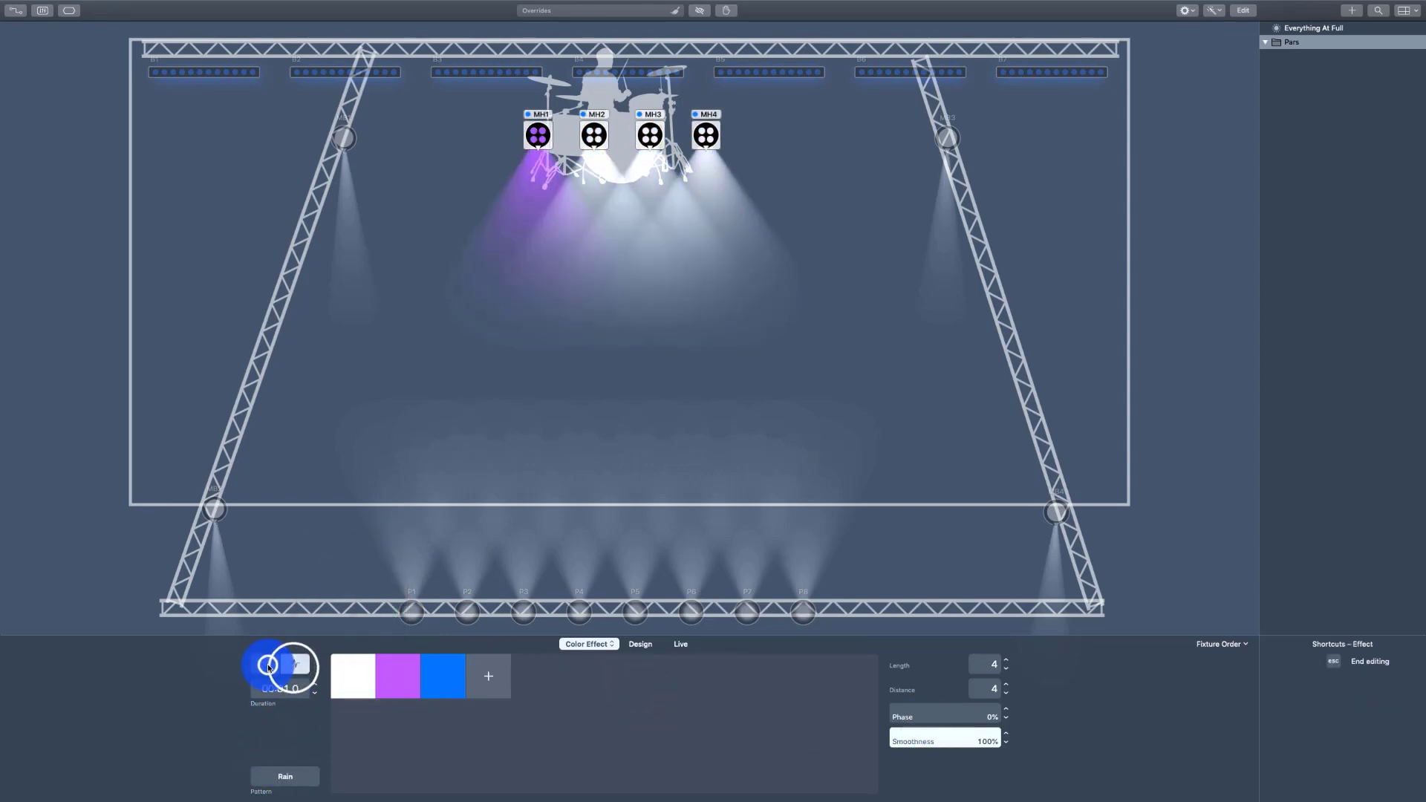
Set the Purple Rain effect's Length to 7 and Distance to 1.
{"action": "left_click", "coordinate": [996, 665]}
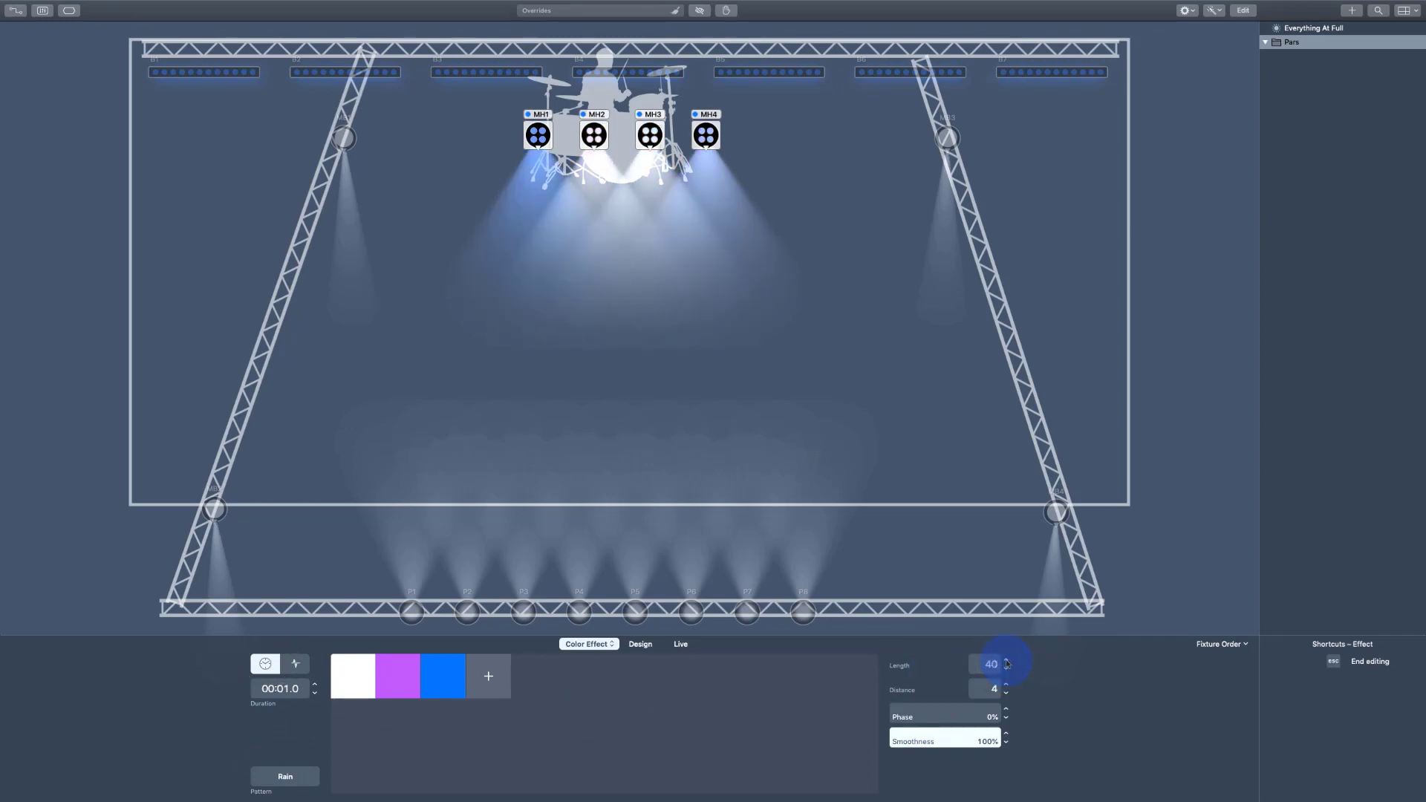
{"action": "left_click", "coordinate": [982, 688]}
{"action": "type", "text": "40"}
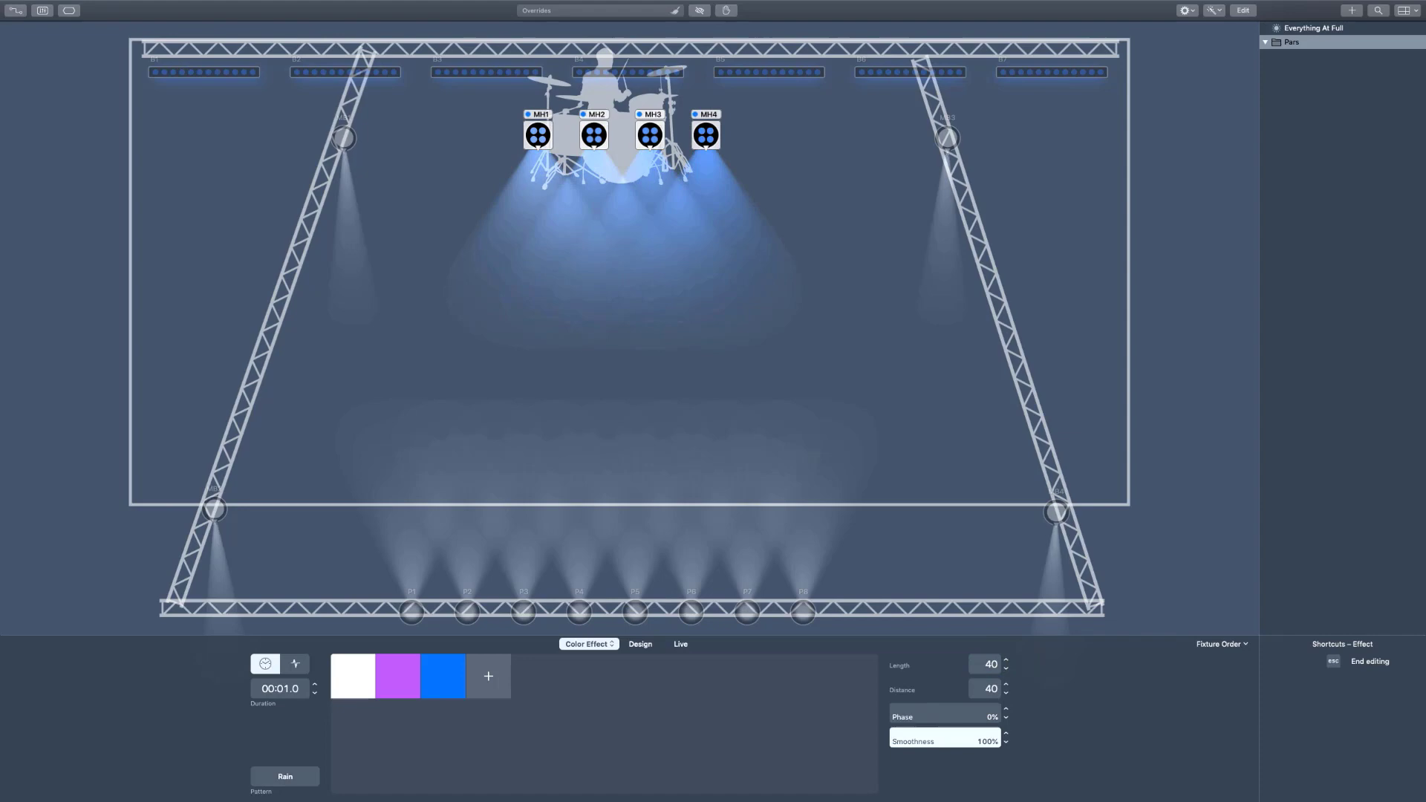
{"action": "left_click", "coordinate": [991, 664]}
{"action": "key", "text": "Down"}
{"action": "key", "text": "Down"}
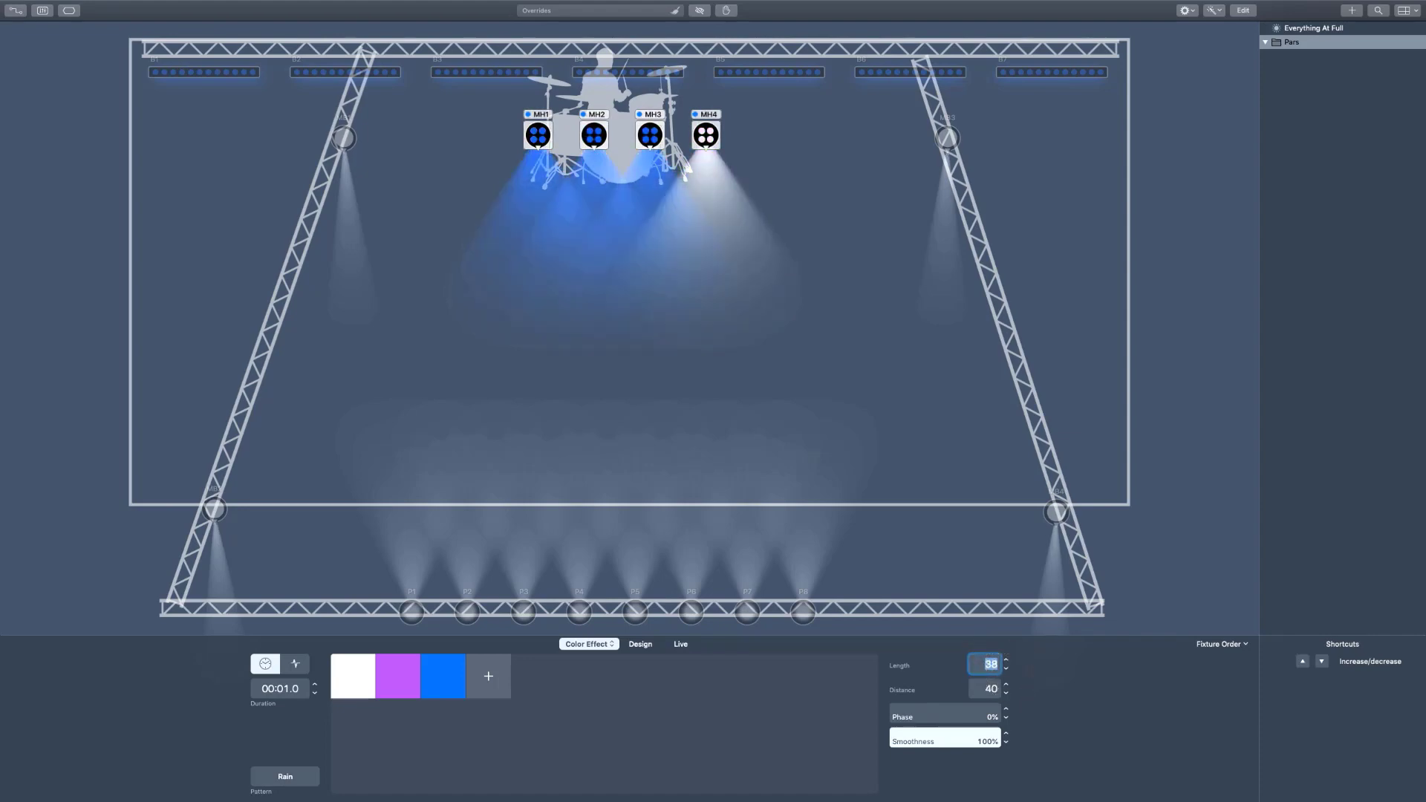
{"action": "type", "text": "4"}
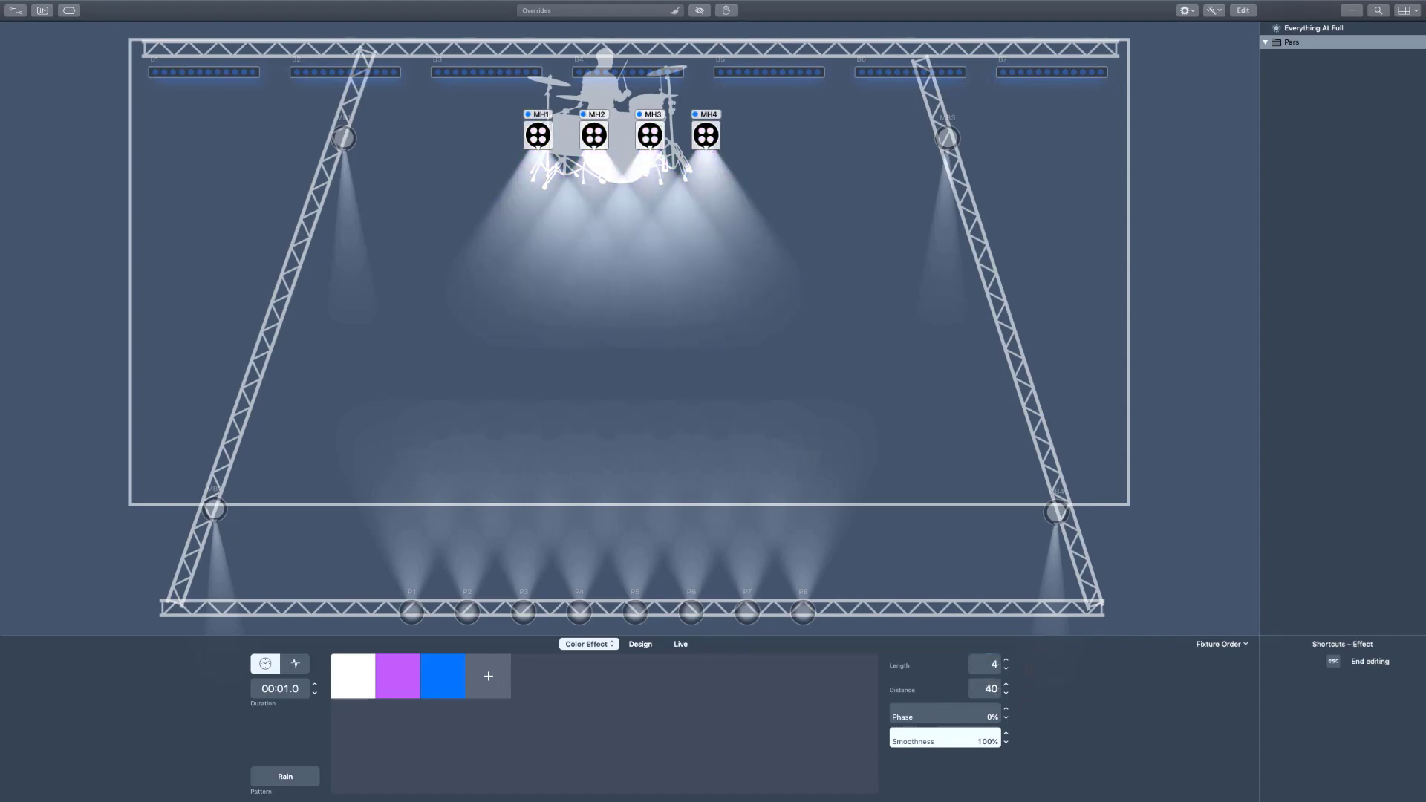
{"action": "left_click", "coordinate": [985, 688]}
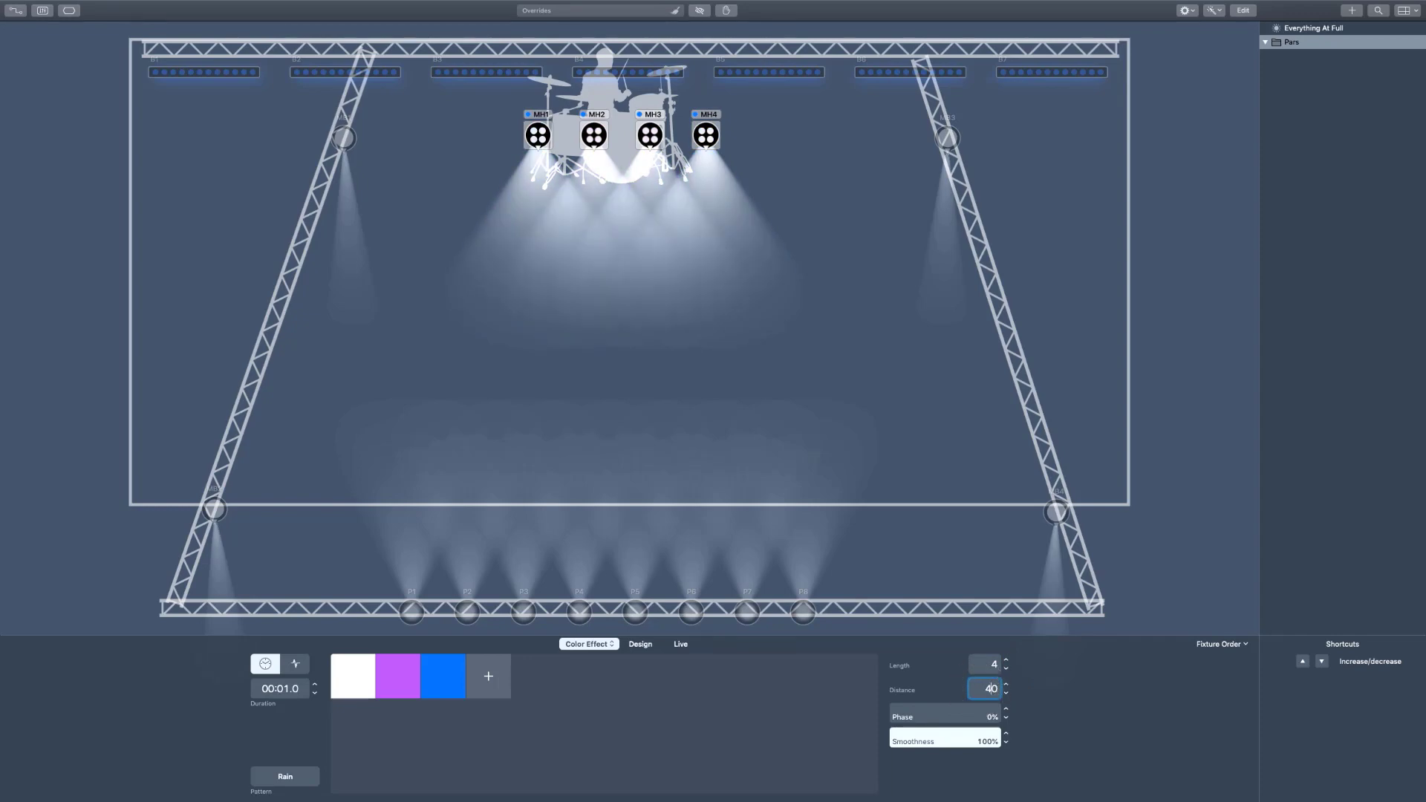
{"action": "type", "text": "4"}
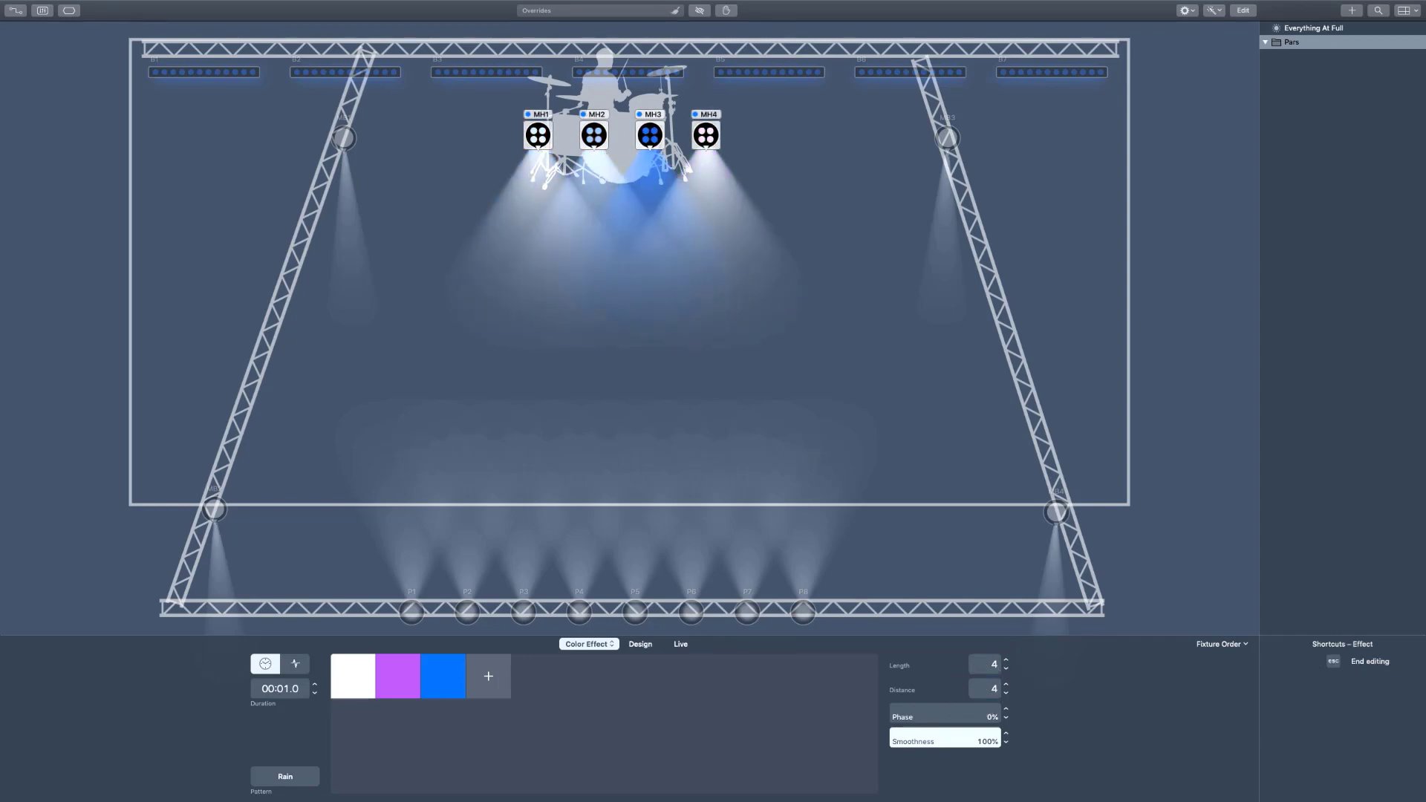
{"action": "left_click", "coordinate": [1006, 693]}
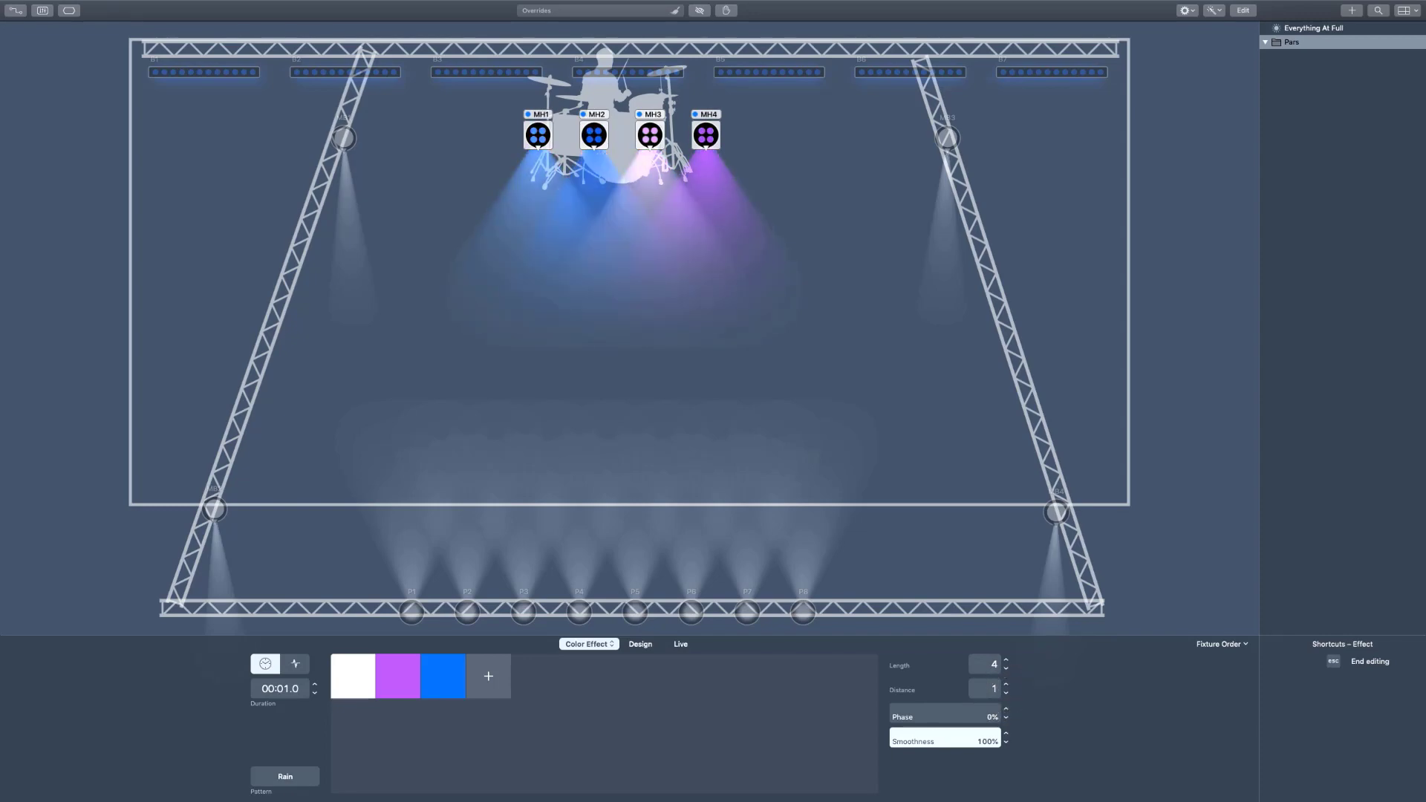
{"action": "left_click", "coordinate": [1006, 661]}
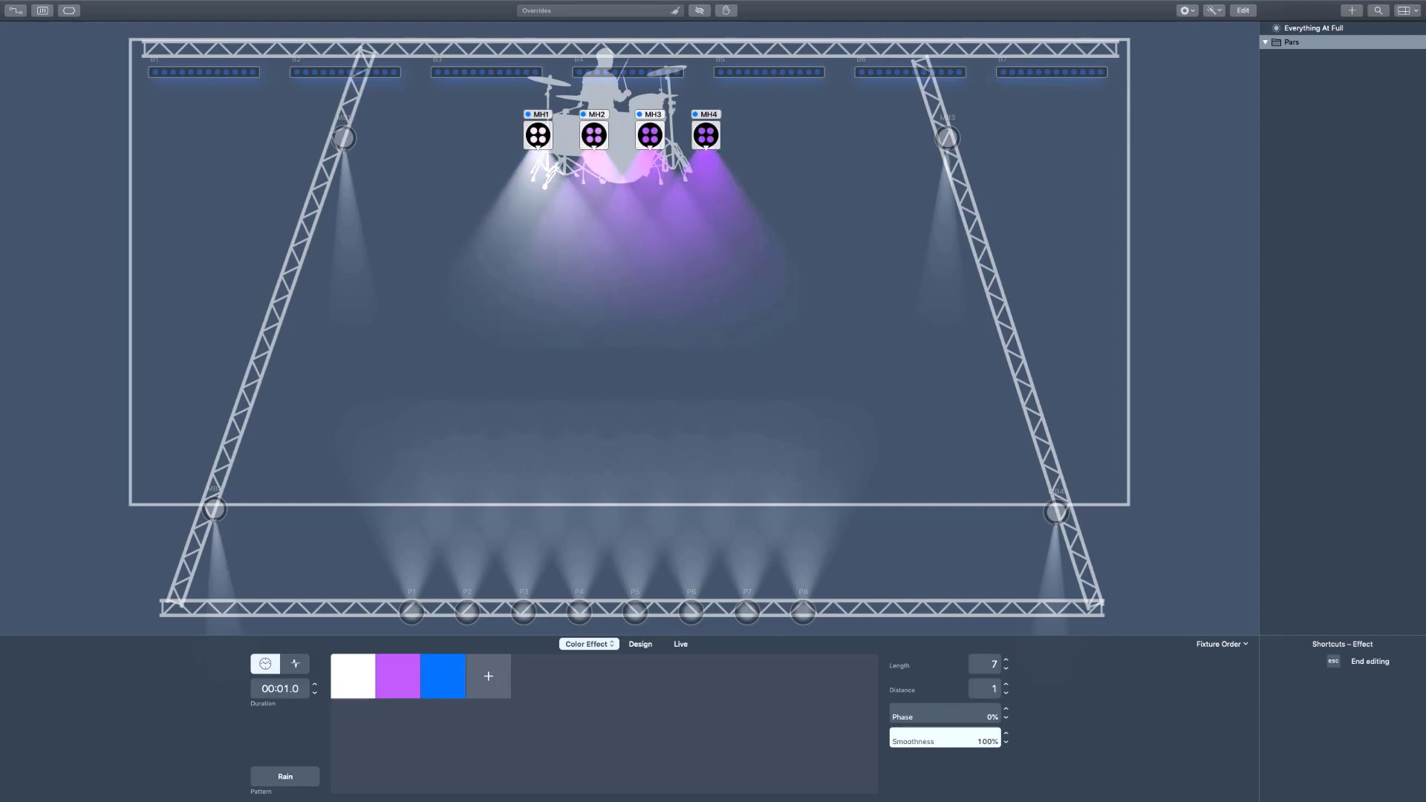
Save the current look as a new Purple Rain preset.
{"action": "right_click", "coordinate": [1253, 376]}
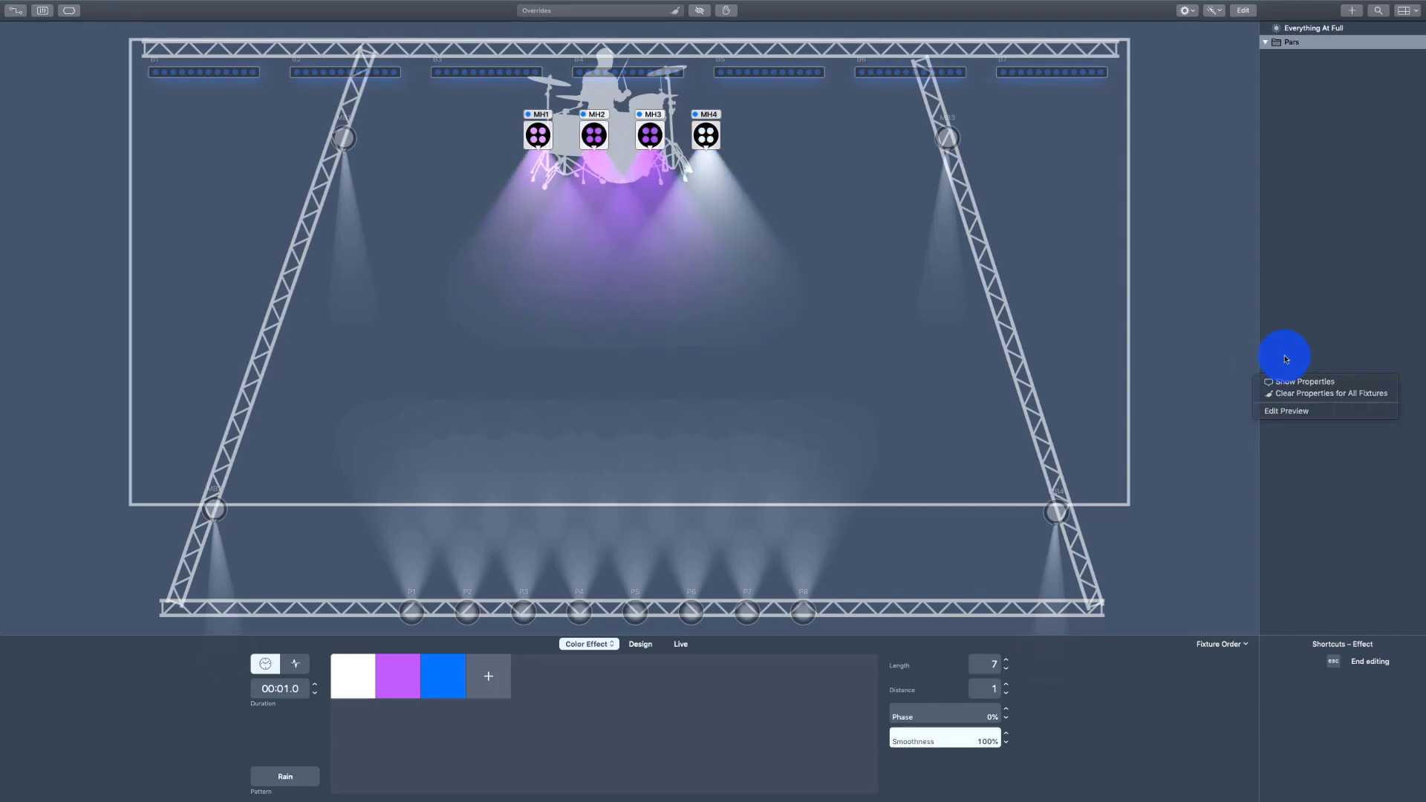
{"action": "right_click", "coordinate": [1285, 358]}
{"action": "left_click", "coordinate": [1234, 466]}
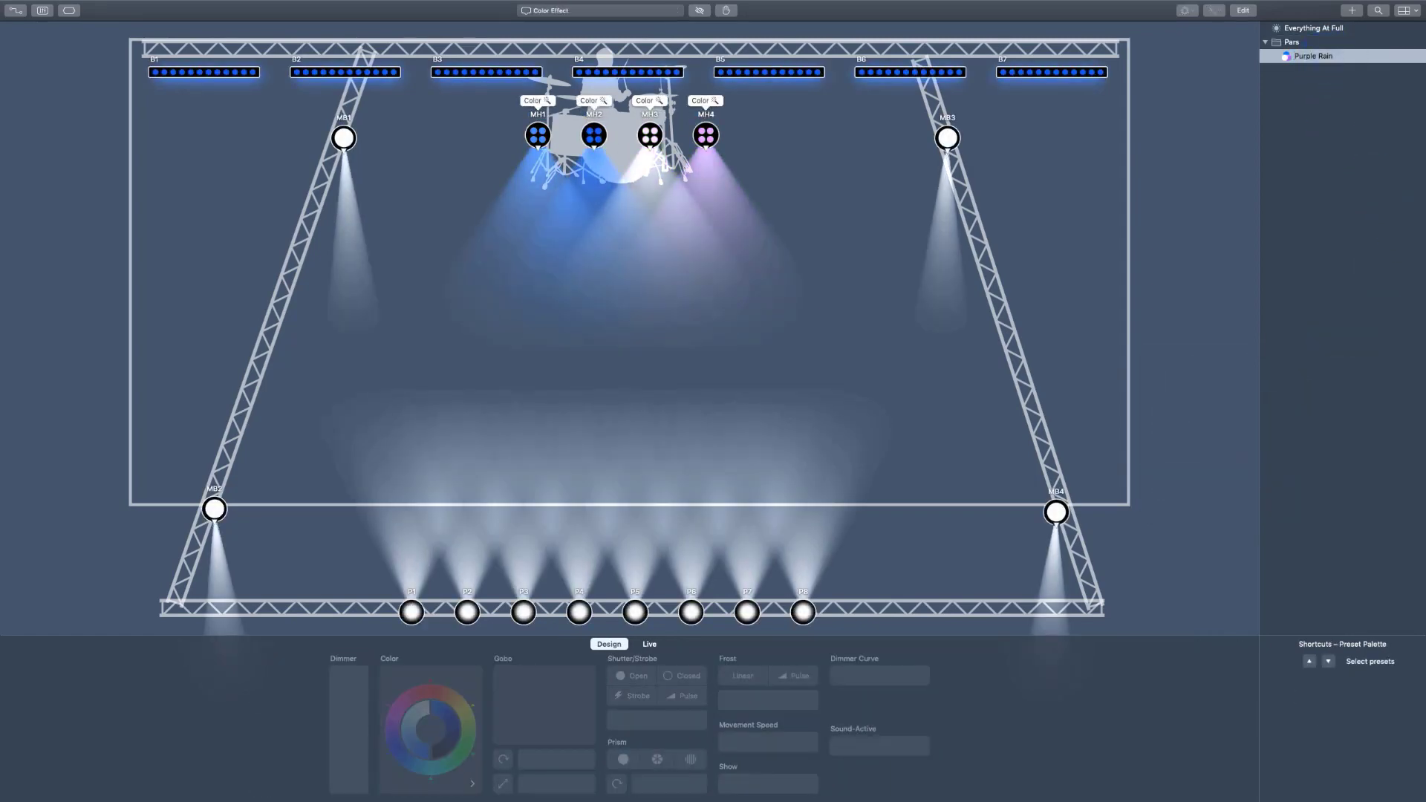
Add Purple Rain as a Live panel button beside Everything At Full and trigger it.
{"action": "left_click", "coordinate": [651, 643]}
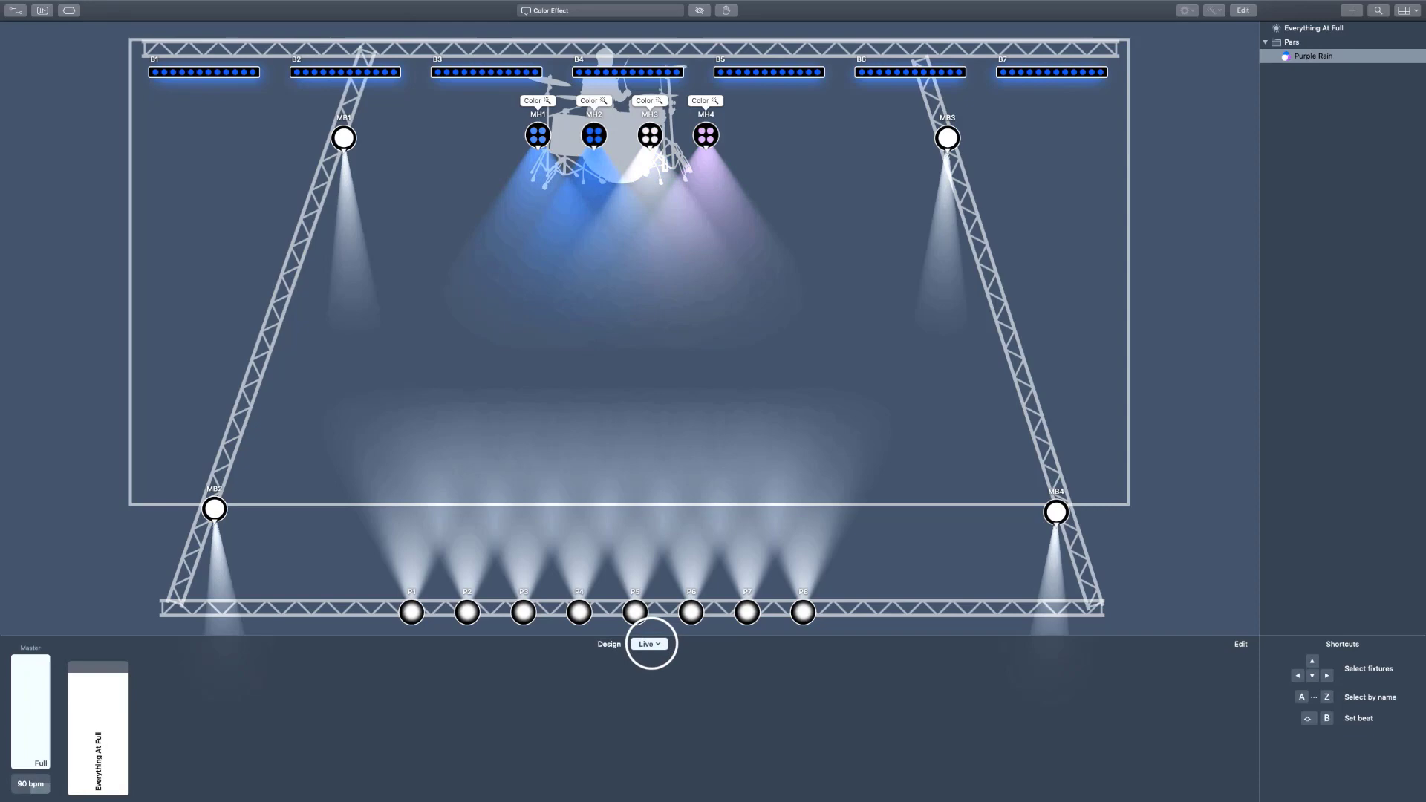
{"action": "left_click_drag", "start_coordinate": [1313, 56], "coordinate": [176, 671]}
{"action": "left_click", "coordinate": [315, 664]}
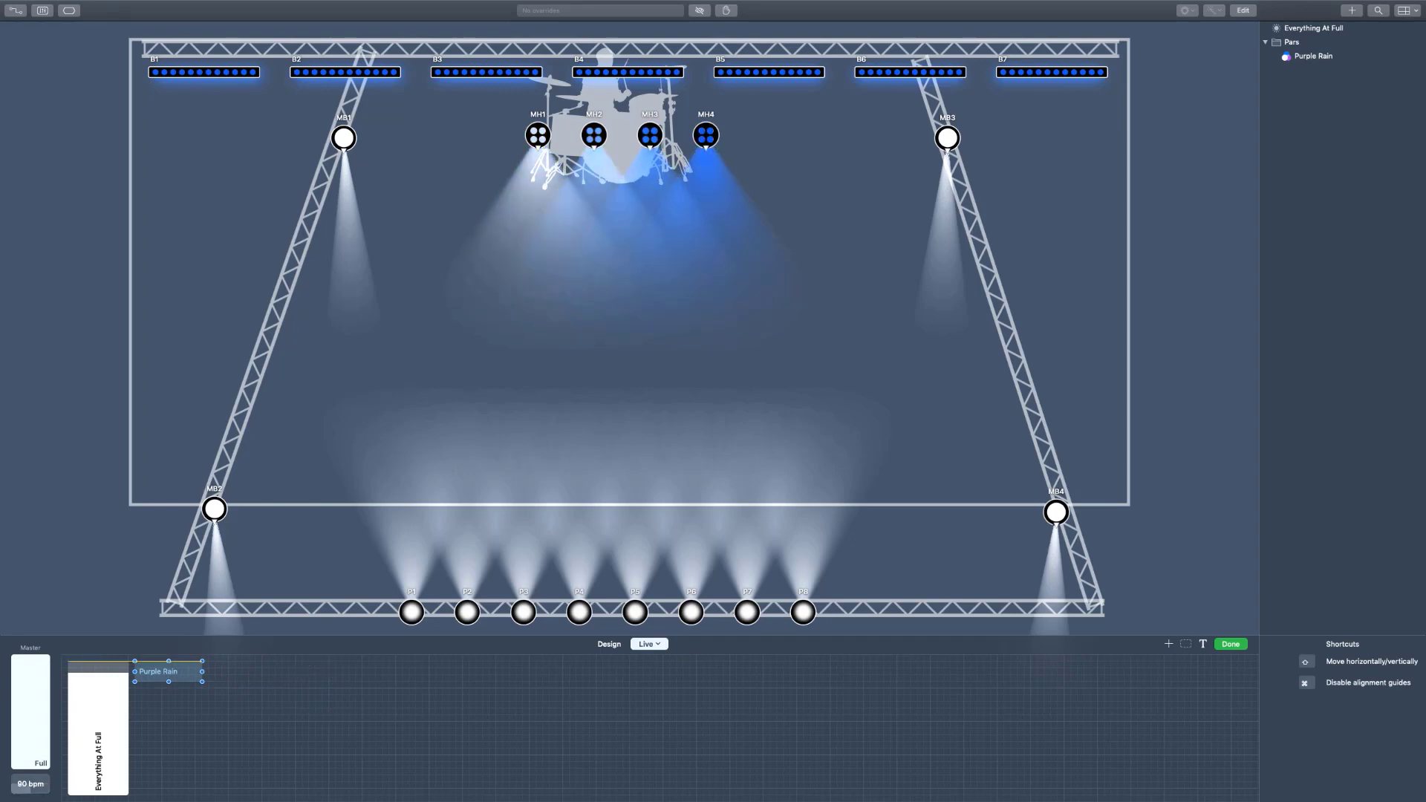
{"action": "left_click", "coordinate": [245, 689]}
{"action": "right_click", "coordinate": [943, 534]}
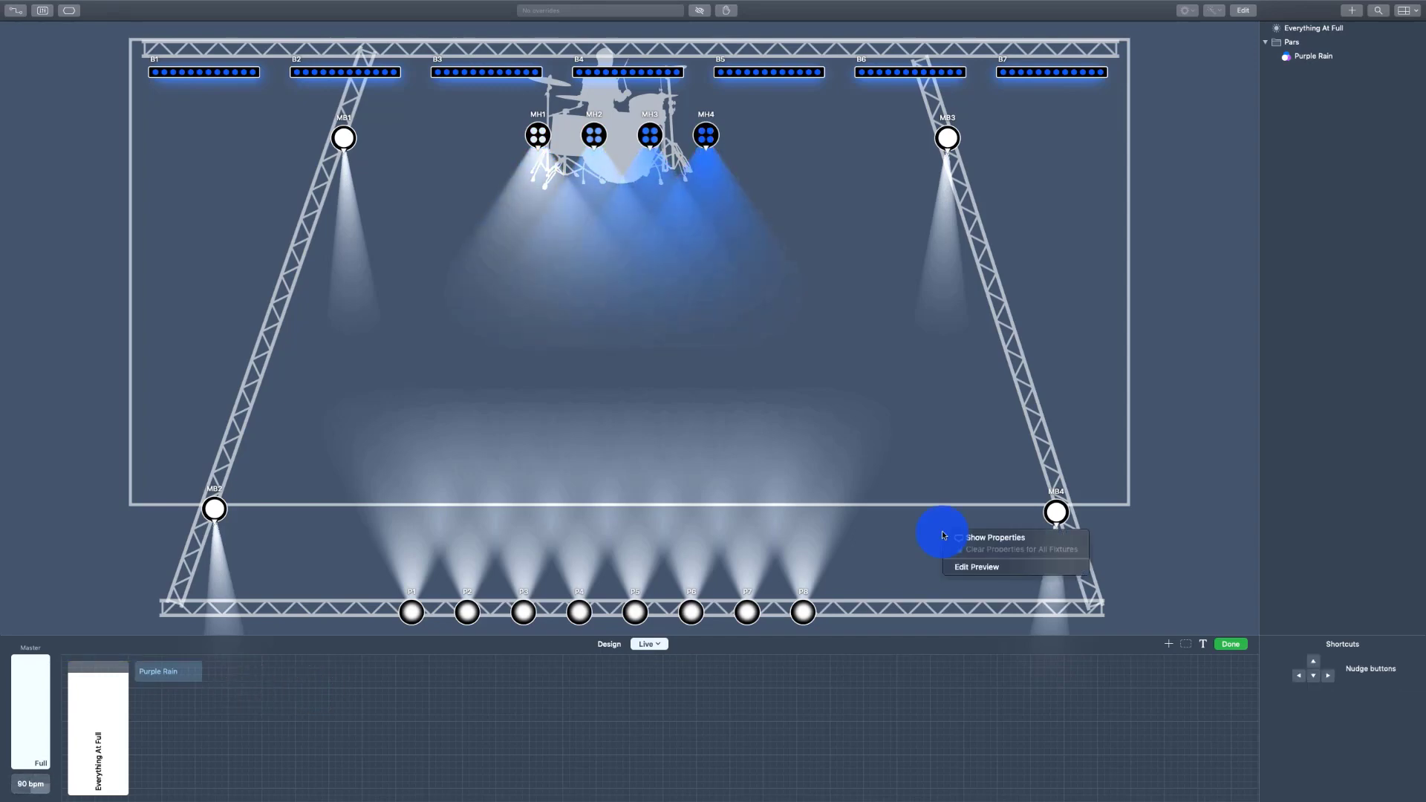
{"action": "left_click", "coordinate": [821, 292]}
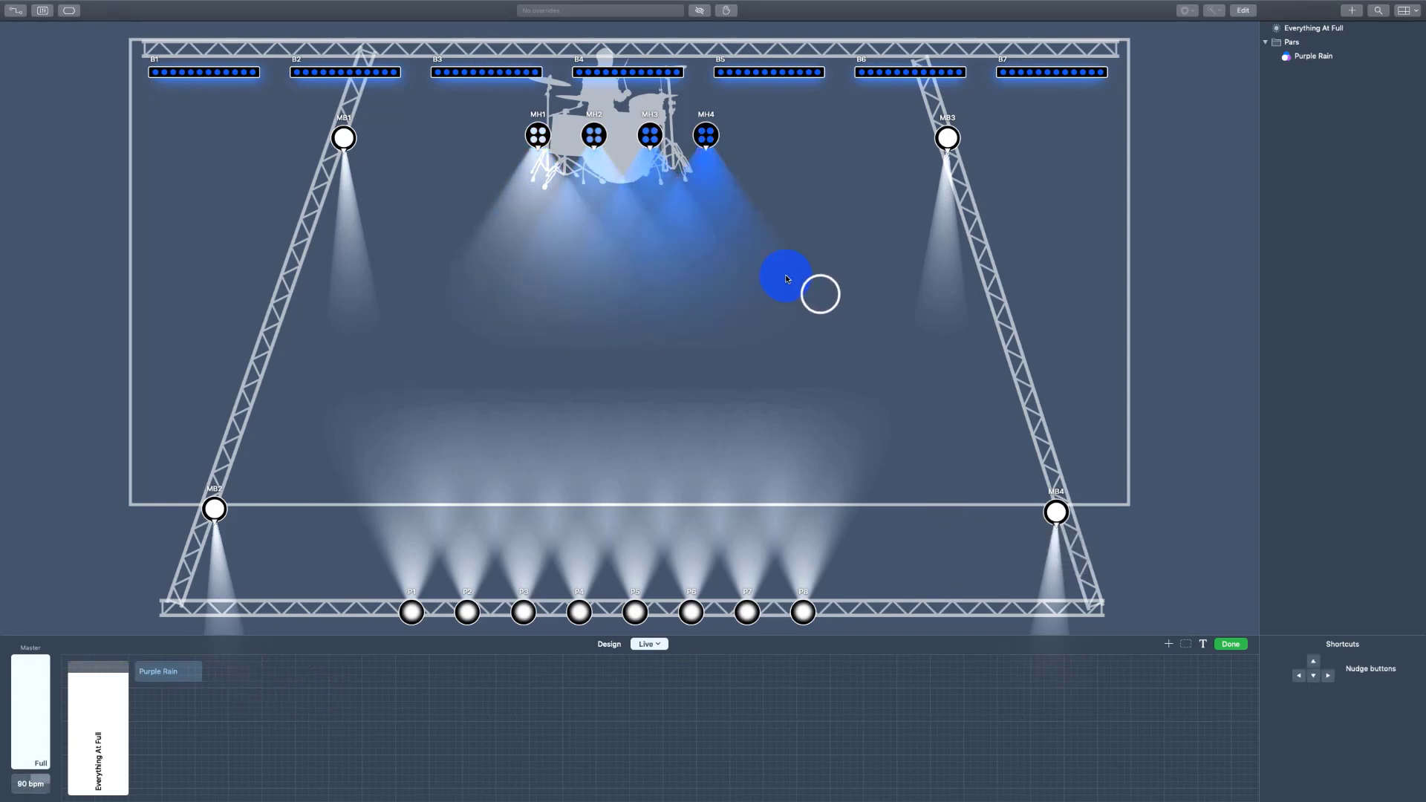
{"action": "left_click", "coordinate": [1215, 648]}
{"action": "left_click", "coordinate": [186, 671]}
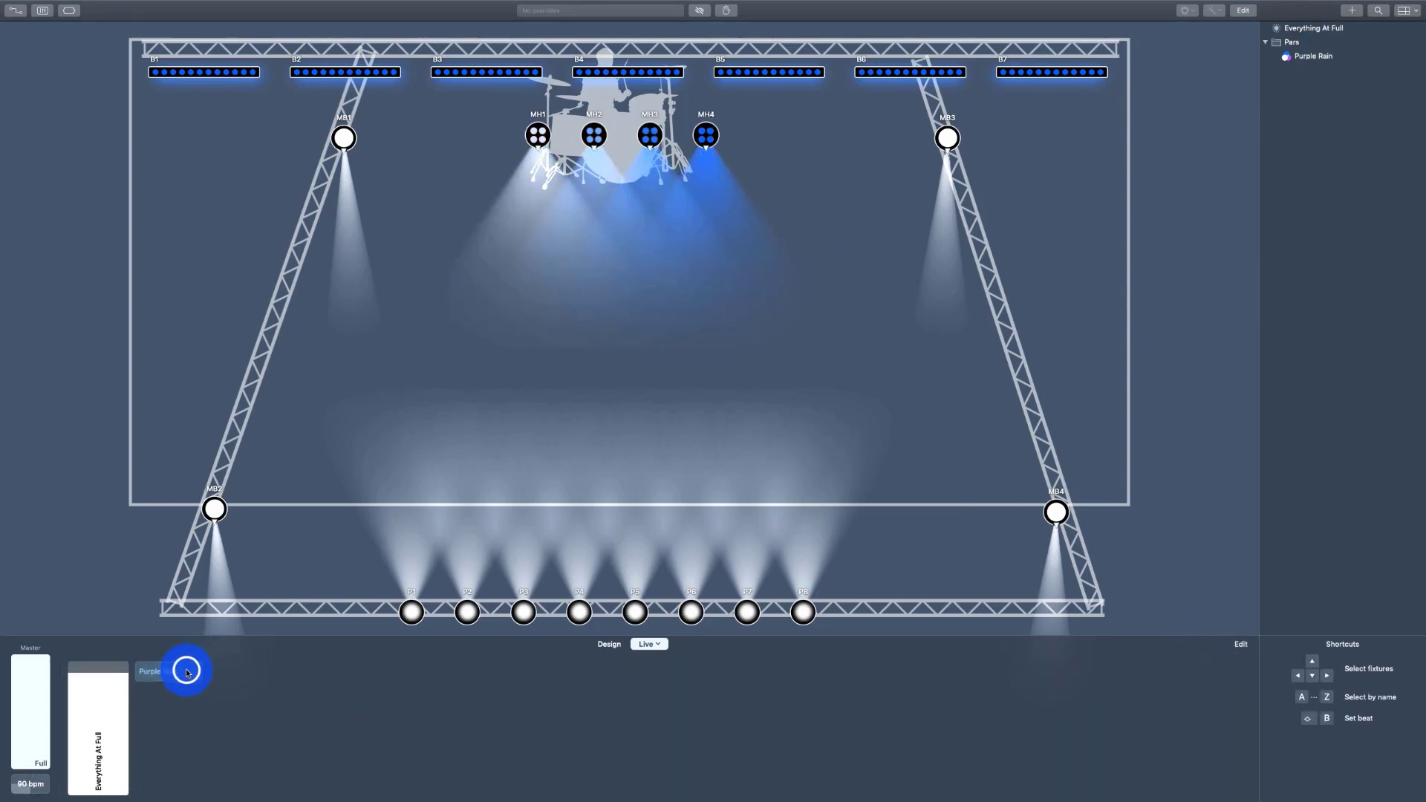
Select moving head MB1 on the stage and show its pan/tilt Position dial.
{"action": "right_click", "coordinate": [874, 260]}
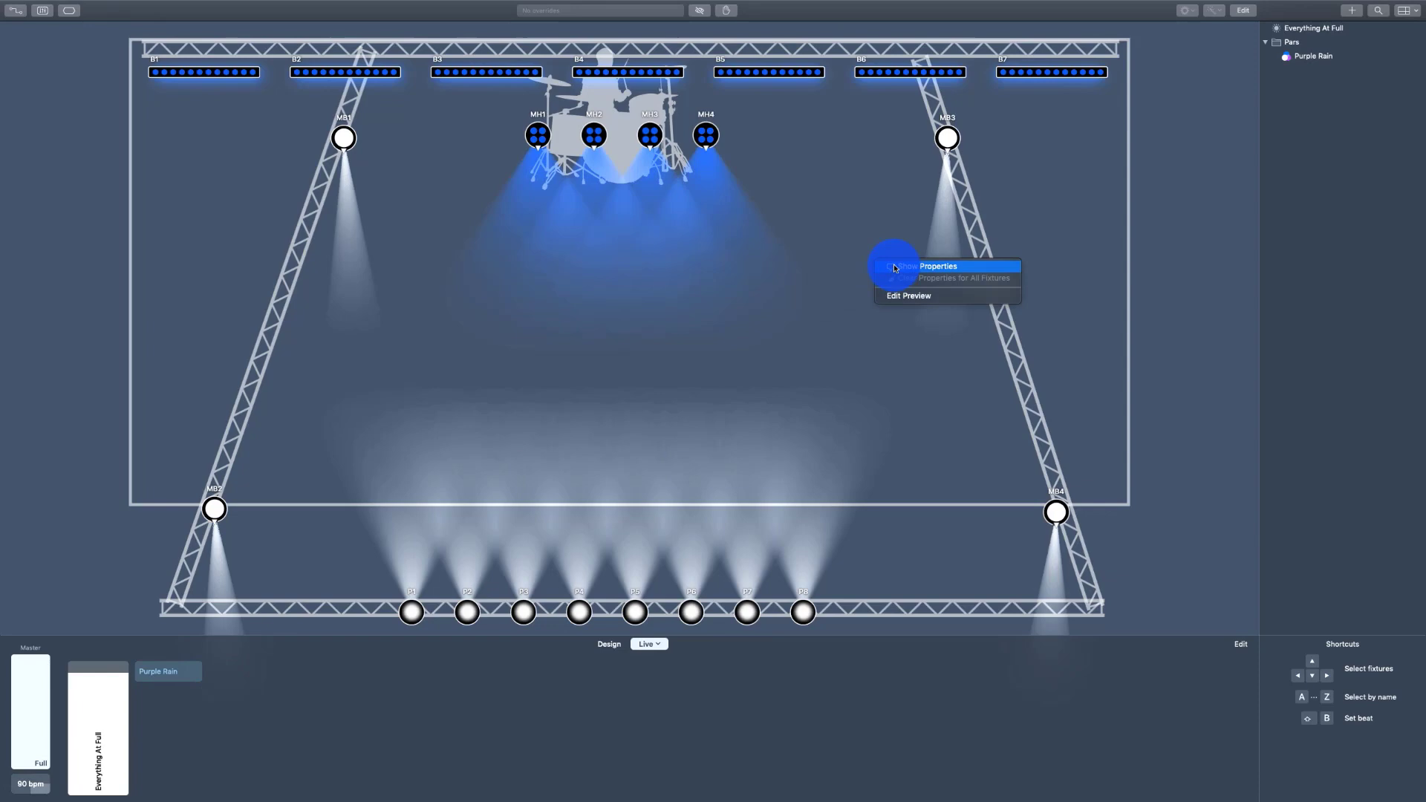
{"action": "left_click", "coordinate": [914, 246]}
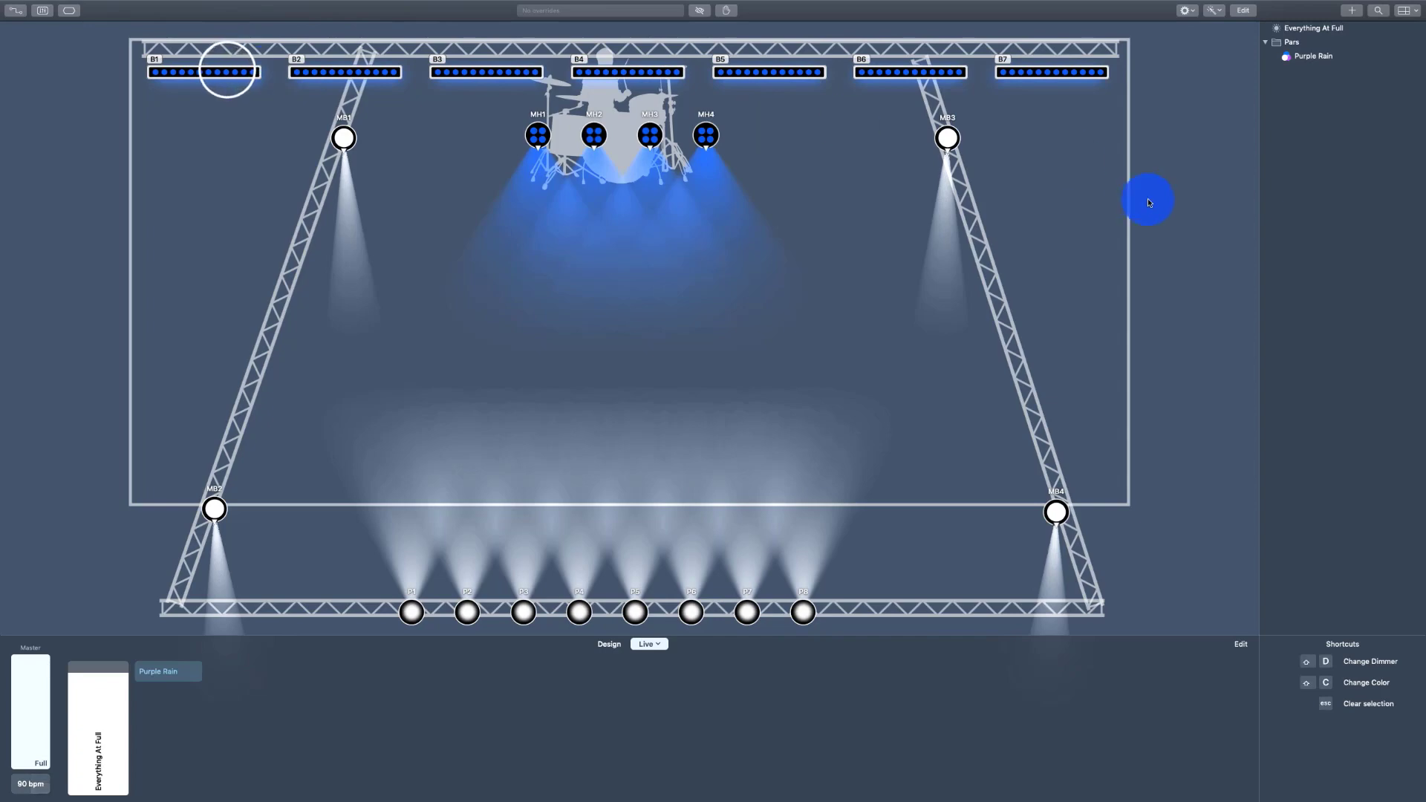
{"action": "key", "text": "m"}
{"action": "key", "text": "b"}
{"action": "left_click", "coordinate": [371, 73]}
{"action": "right_click", "coordinate": [369, 73]}
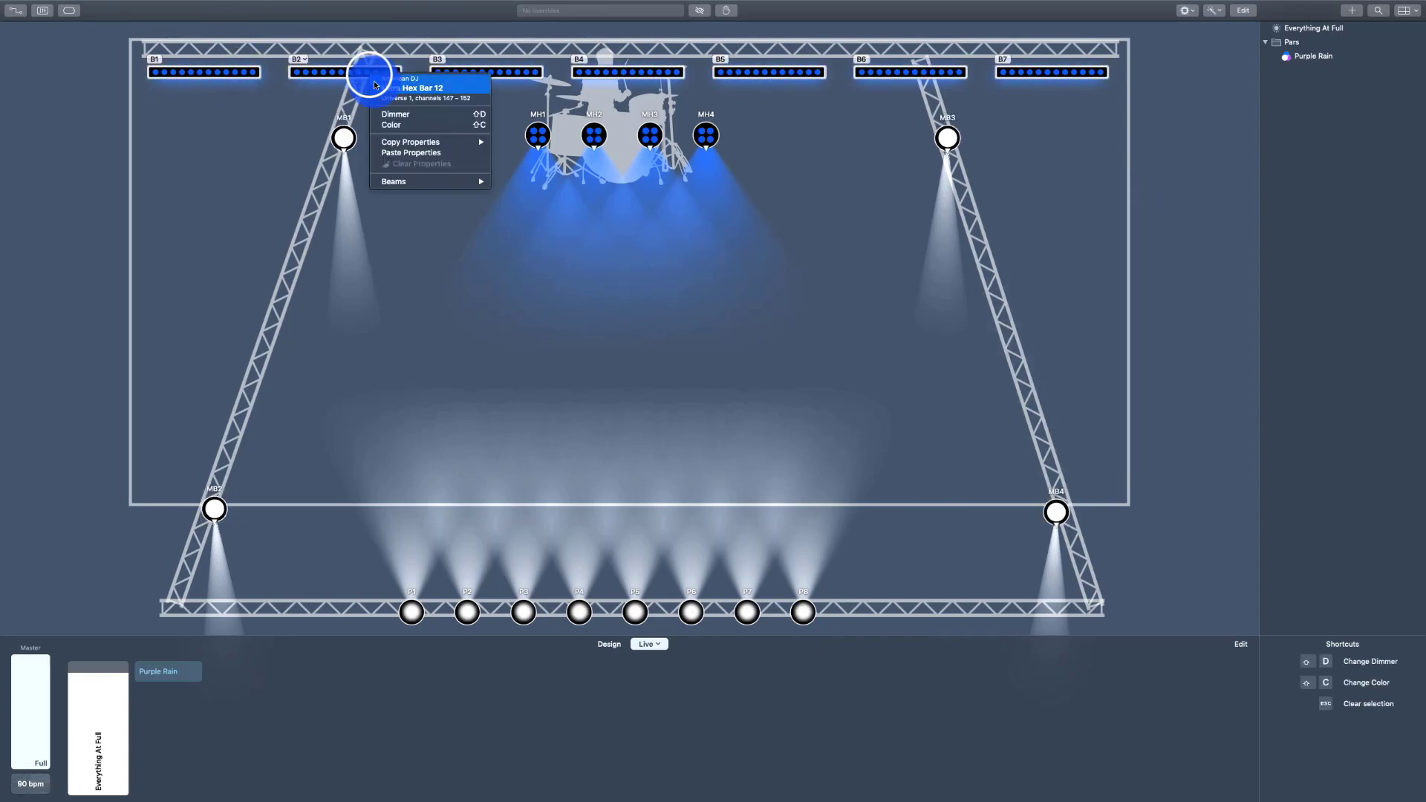
{"action": "left_click", "coordinate": [408, 126]}
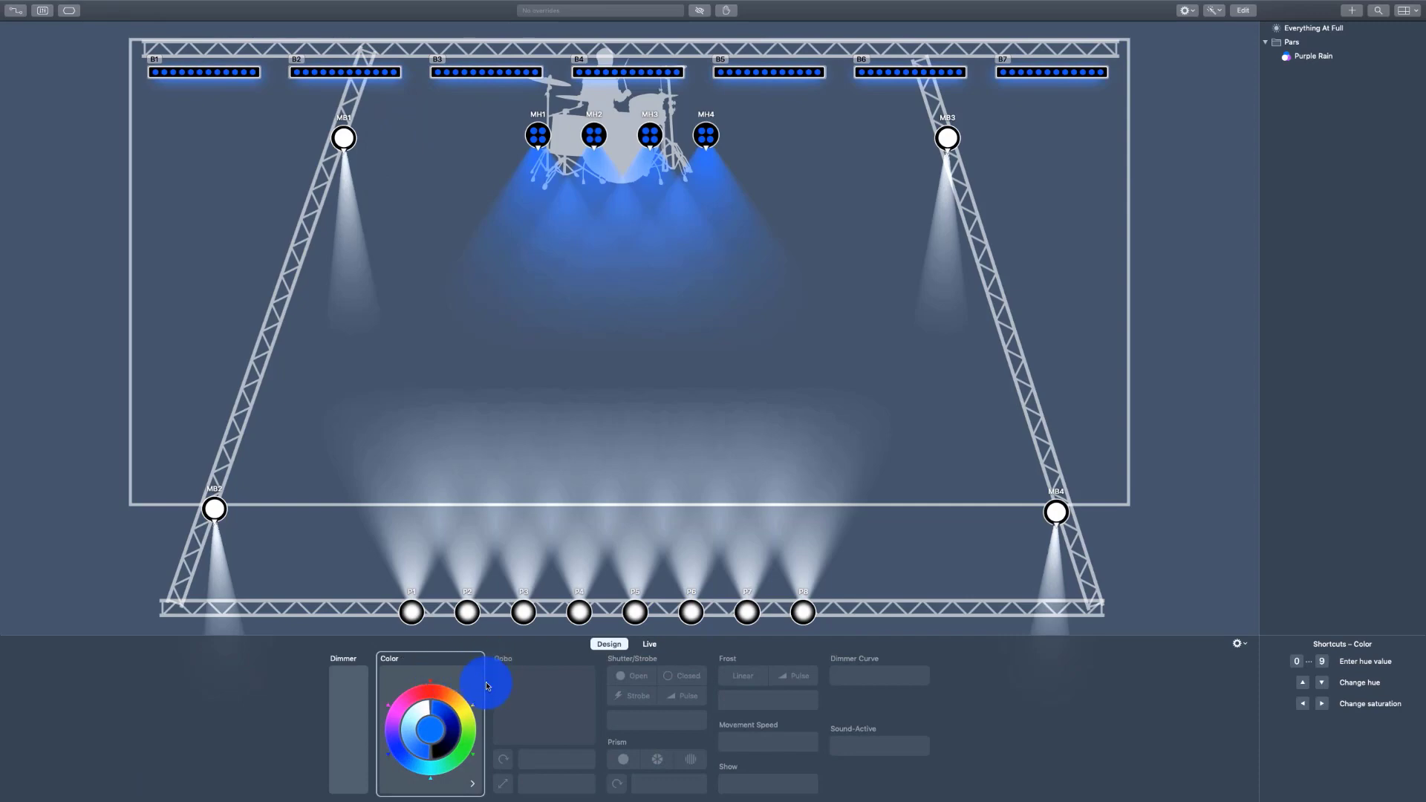
{"action": "left_click", "coordinate": [349, 138]}
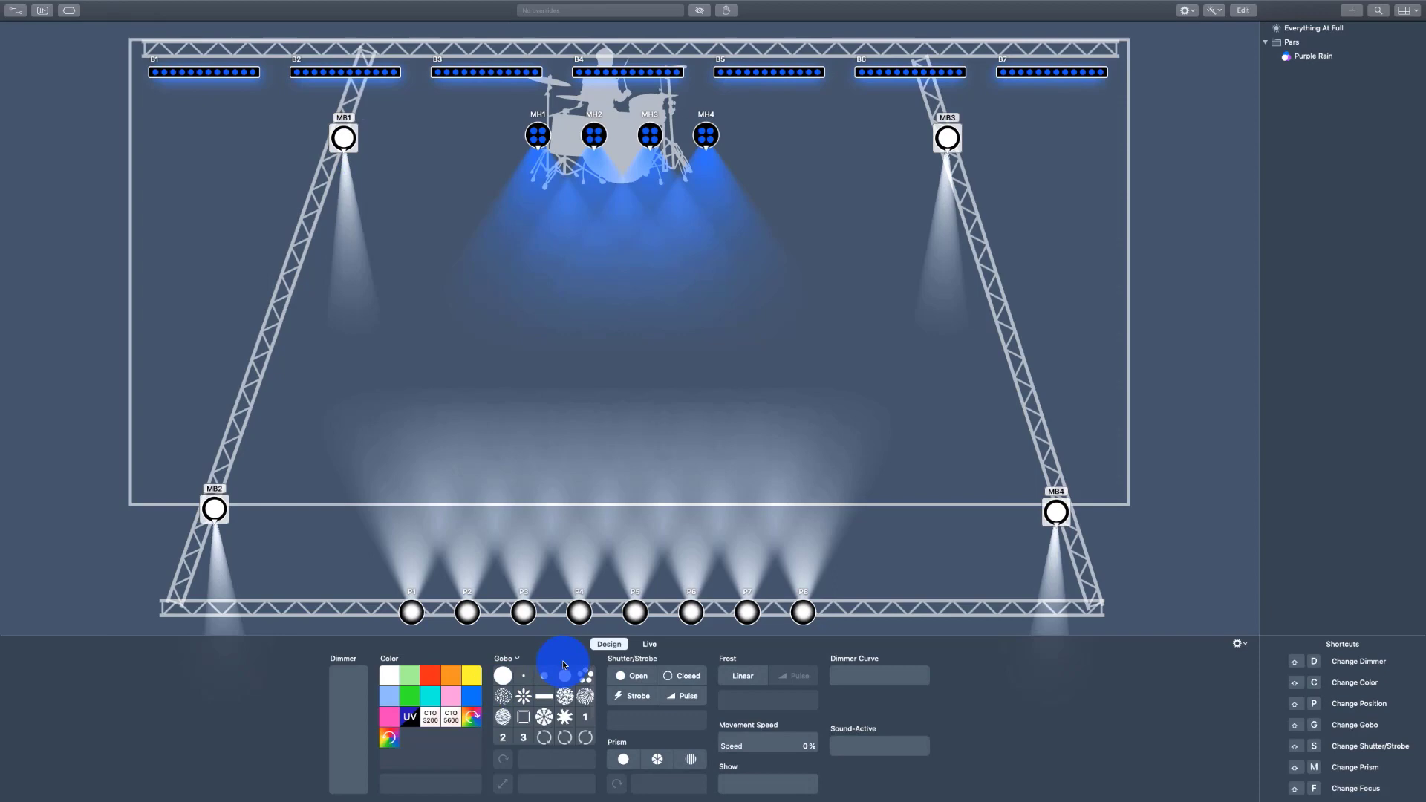
{"action": "key", "text": "p"}
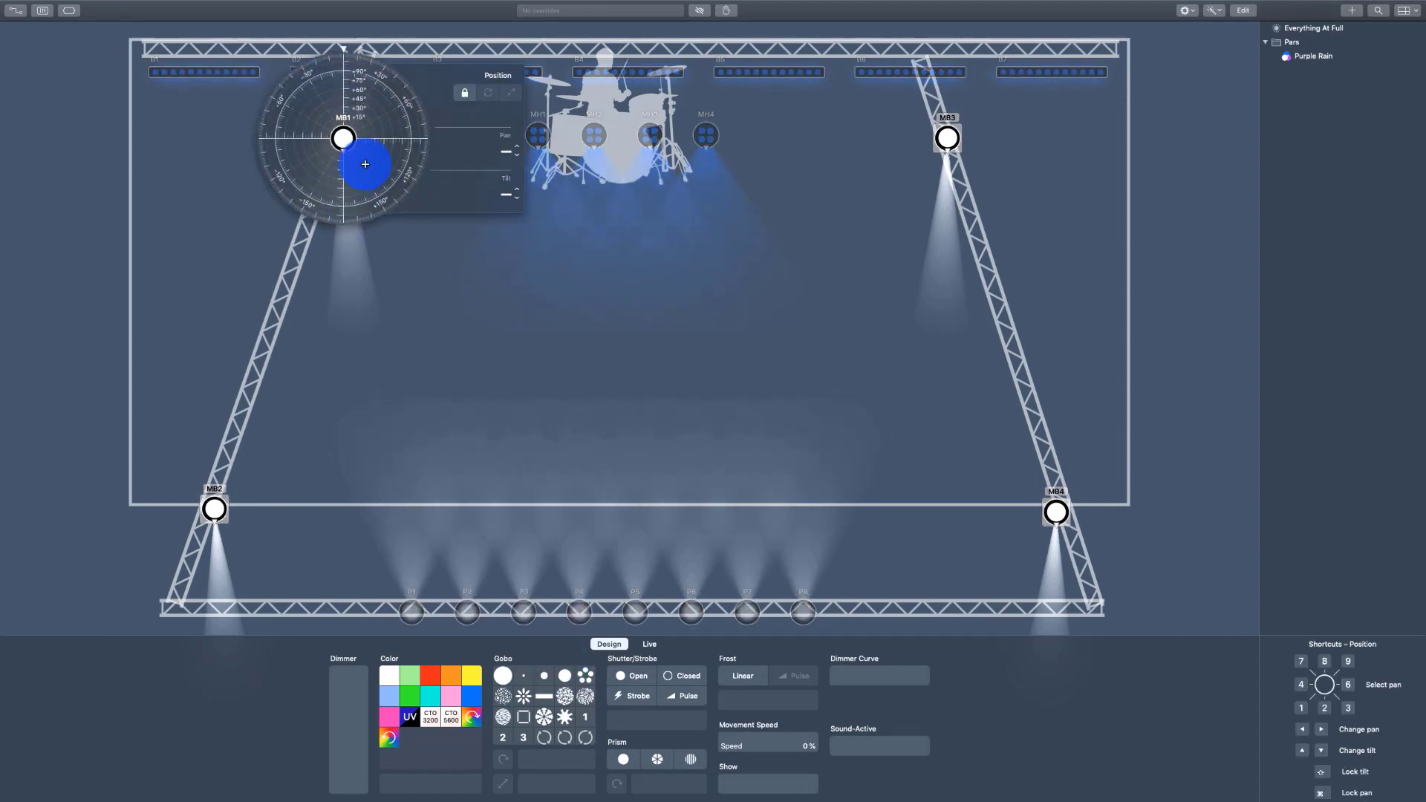
Start Position Fanning on the MB lights, spread the beams, and keep Left to Right order.
{"action": "left_click", "coordinate": [518, 77]}
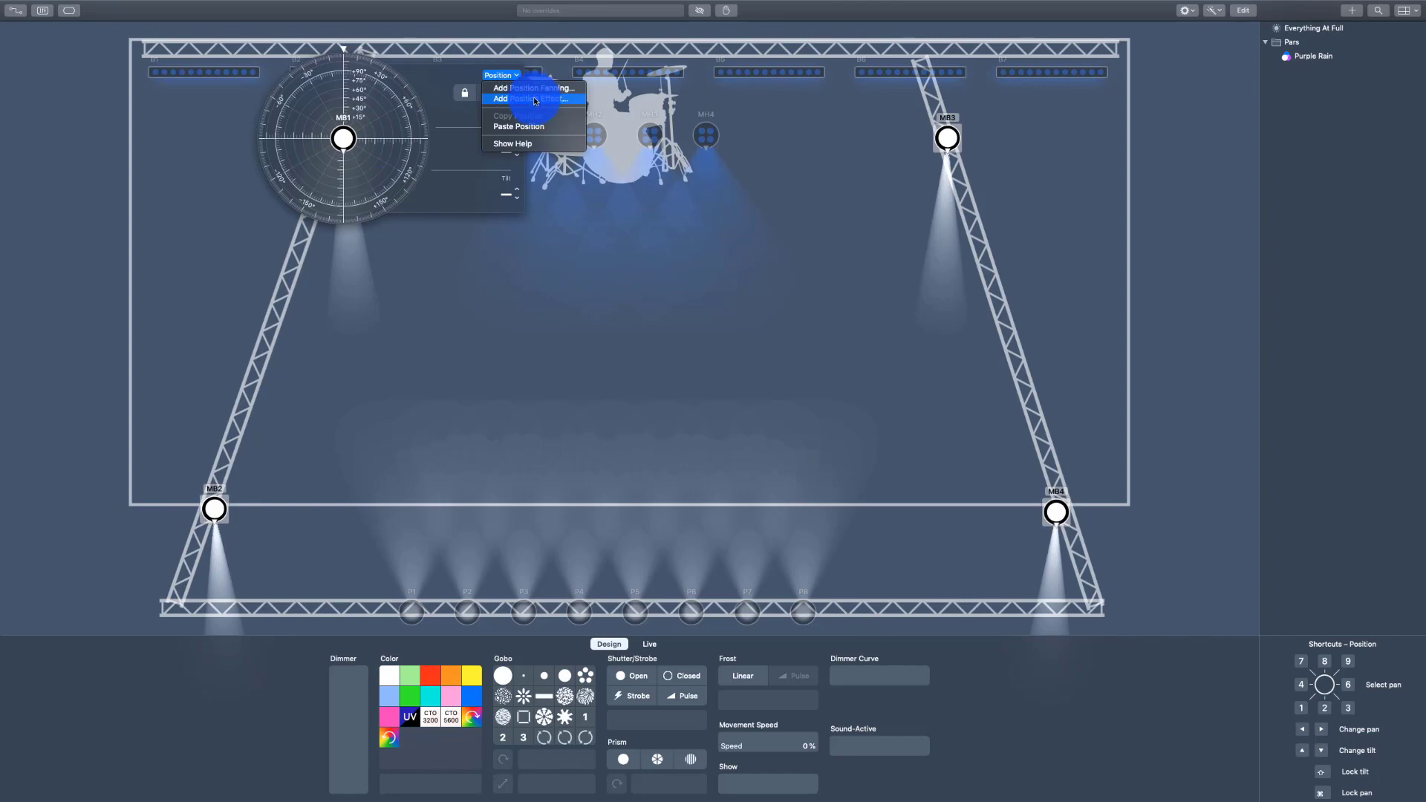
{"action": "left_click", "coordinate": [533, 89]}
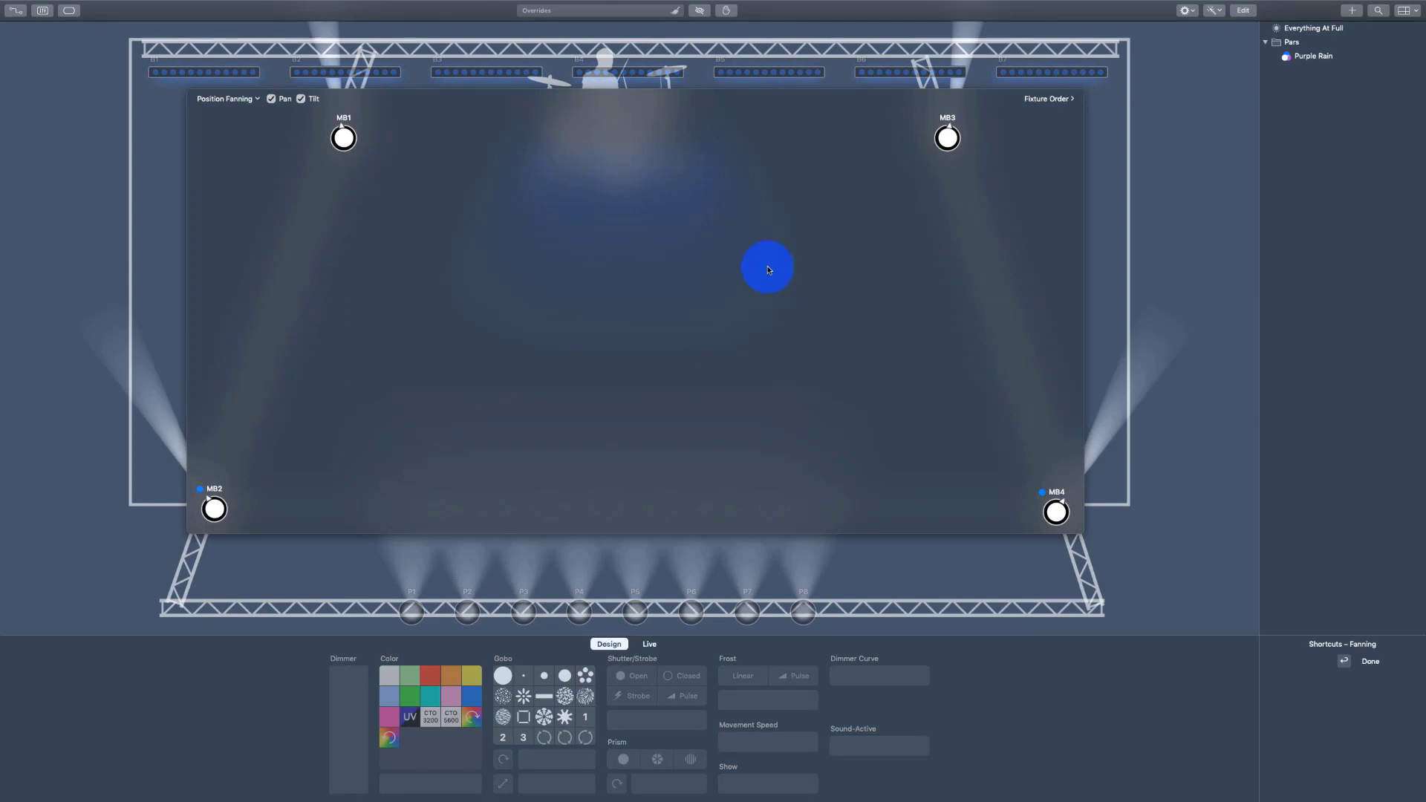
{"action": "left_click_drag", "start_coordinate": [559, 92], "coordinate": [659, 239]}
{"action": "left_click_drag", "start_coordinate": [748, 164], "coordinate": [1046, 104]}
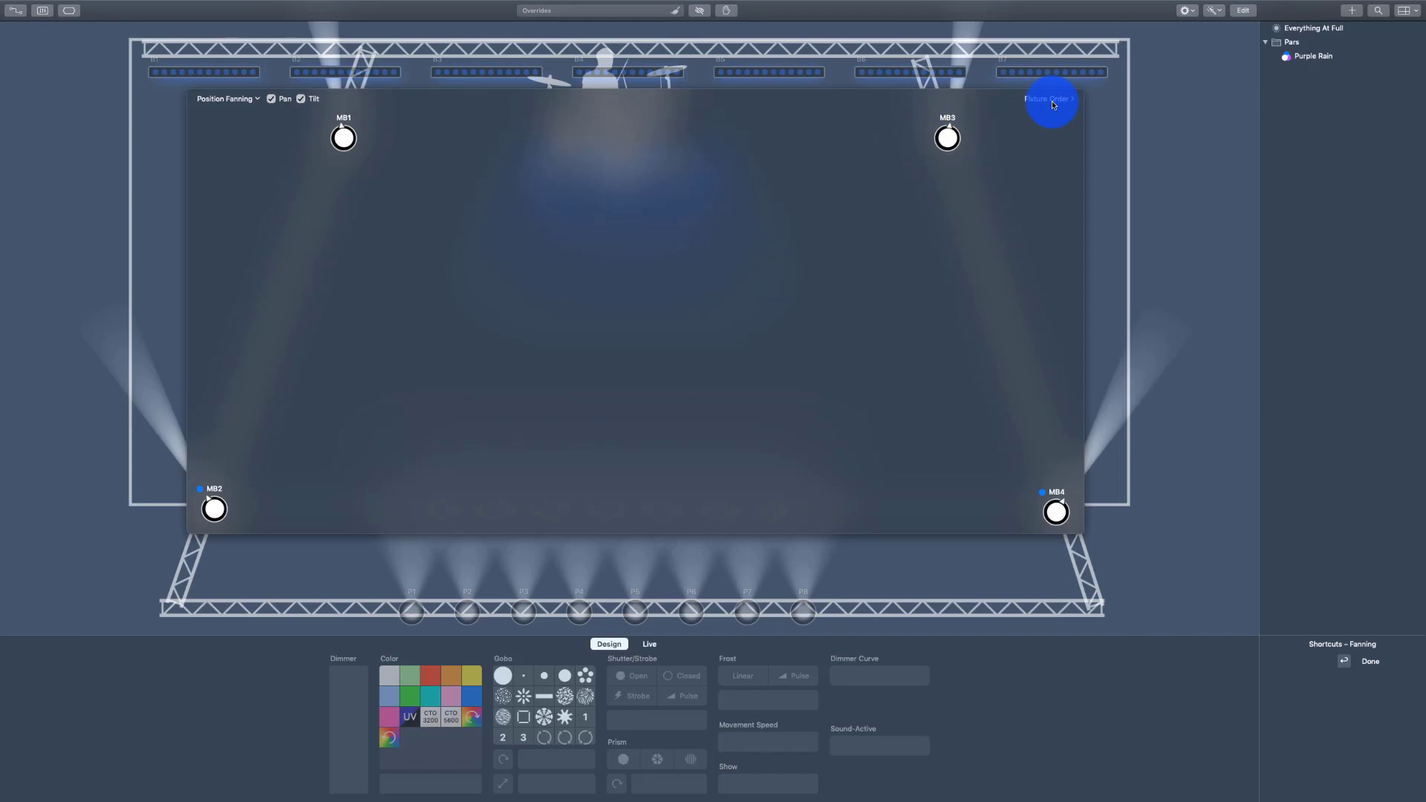
{"action": "left_click", "coordinate": [1051, 104]}
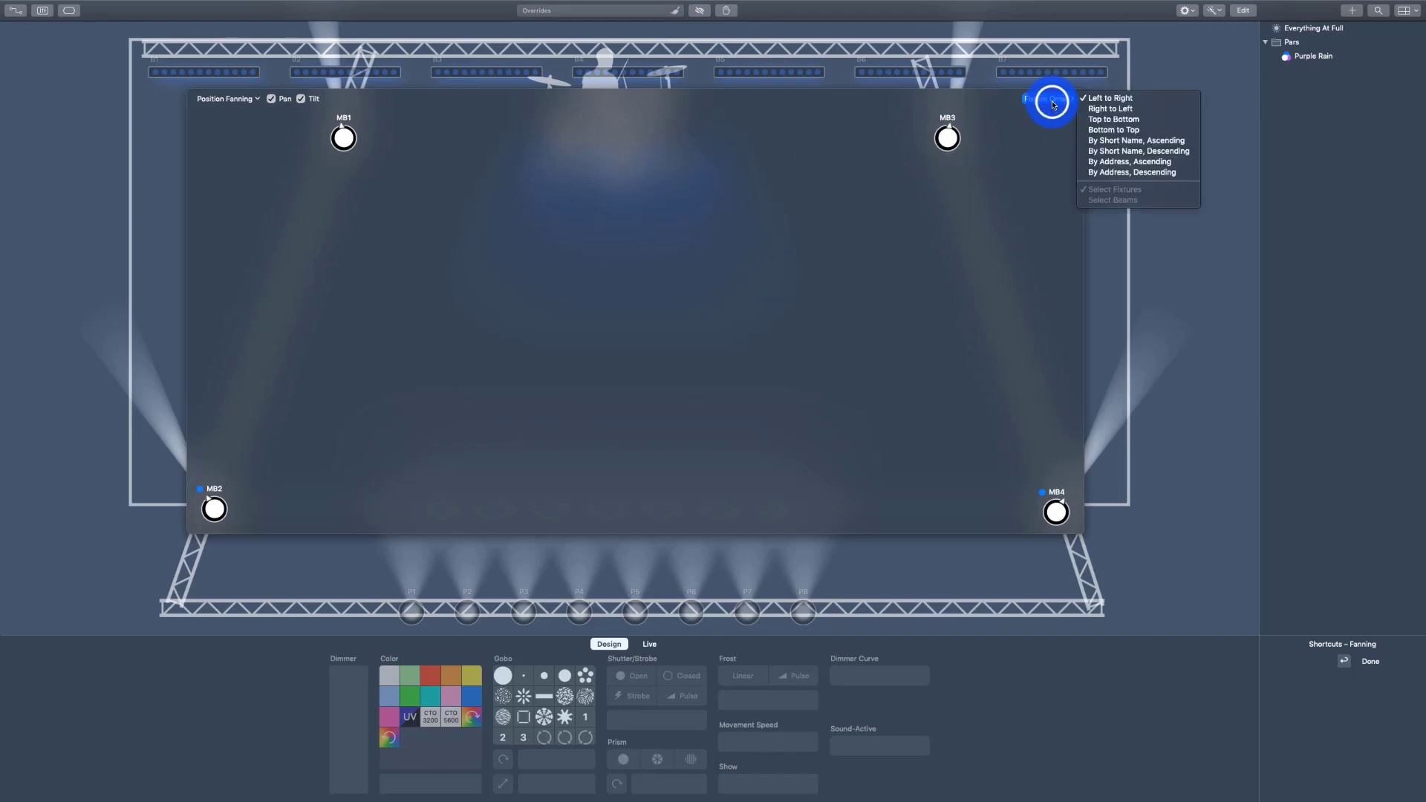
{"action": "left_click", "coordinate": [1052, 105]}
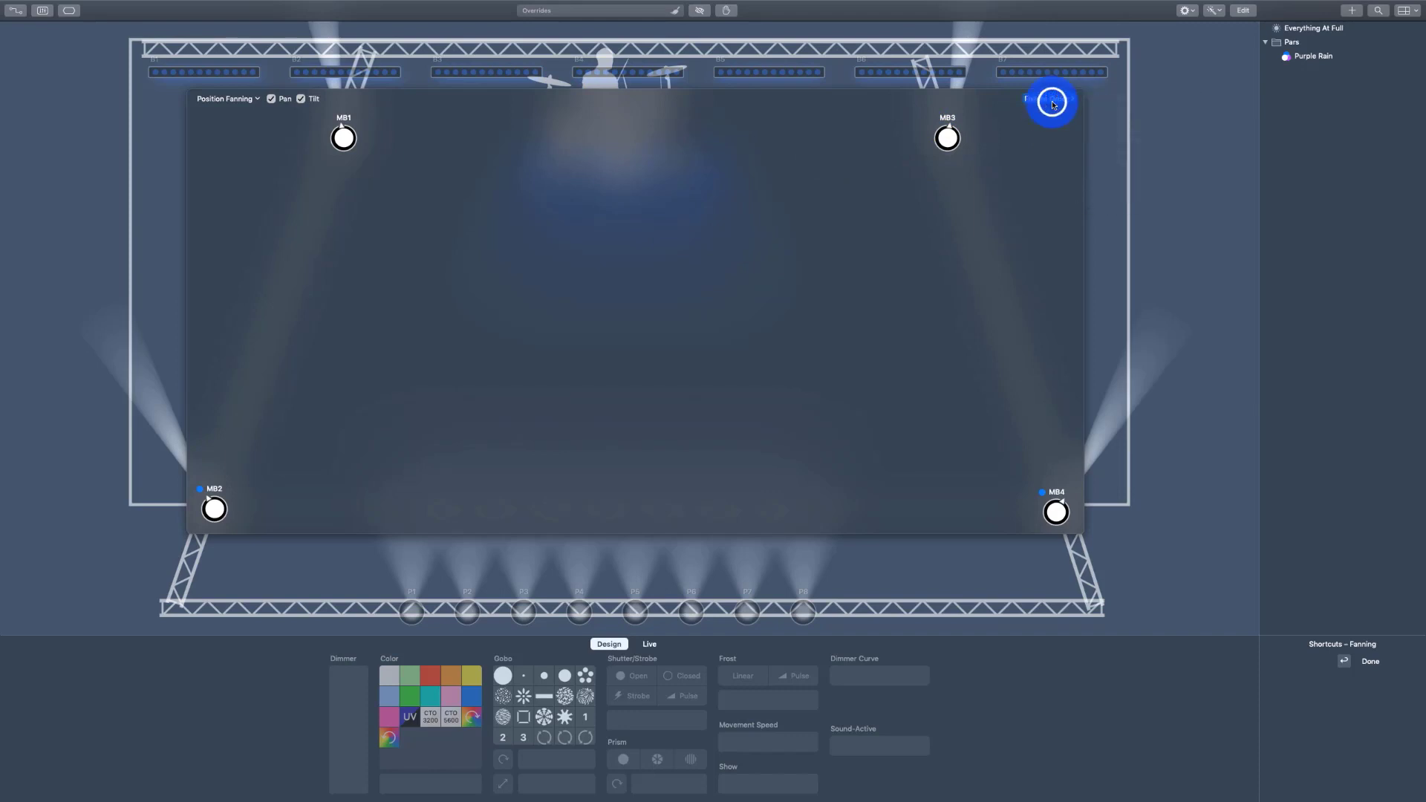
{"action": "left_click", "coordinate": [990, 540]}
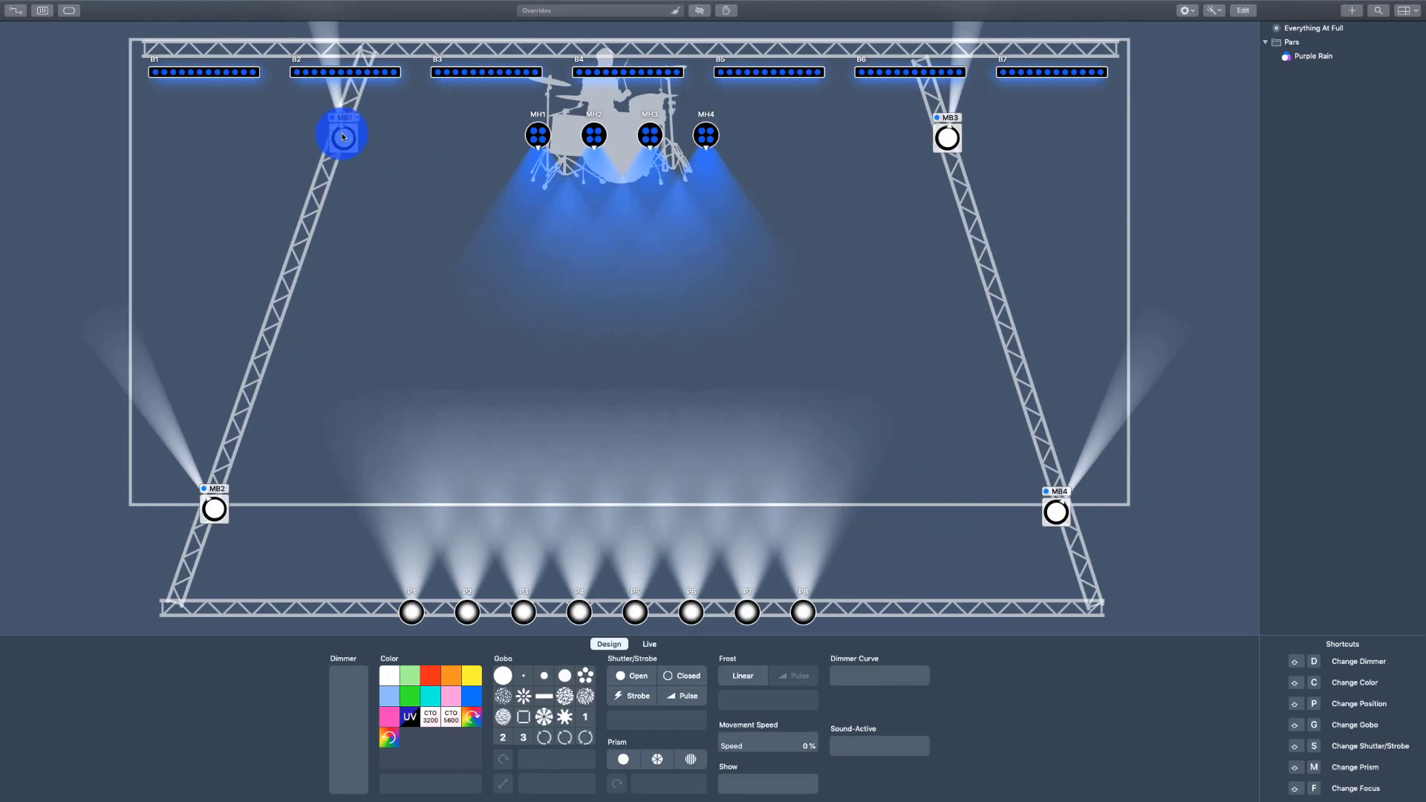
Aim MB1 to pan −151.8°, tilt +27.7°, and give MB3 and MB4 their own angles.
{"action": "key", "text": "p"}
{"action": "left_click_drag", "start_coordinate": [343, 137], "coordinate": [329, 167]}
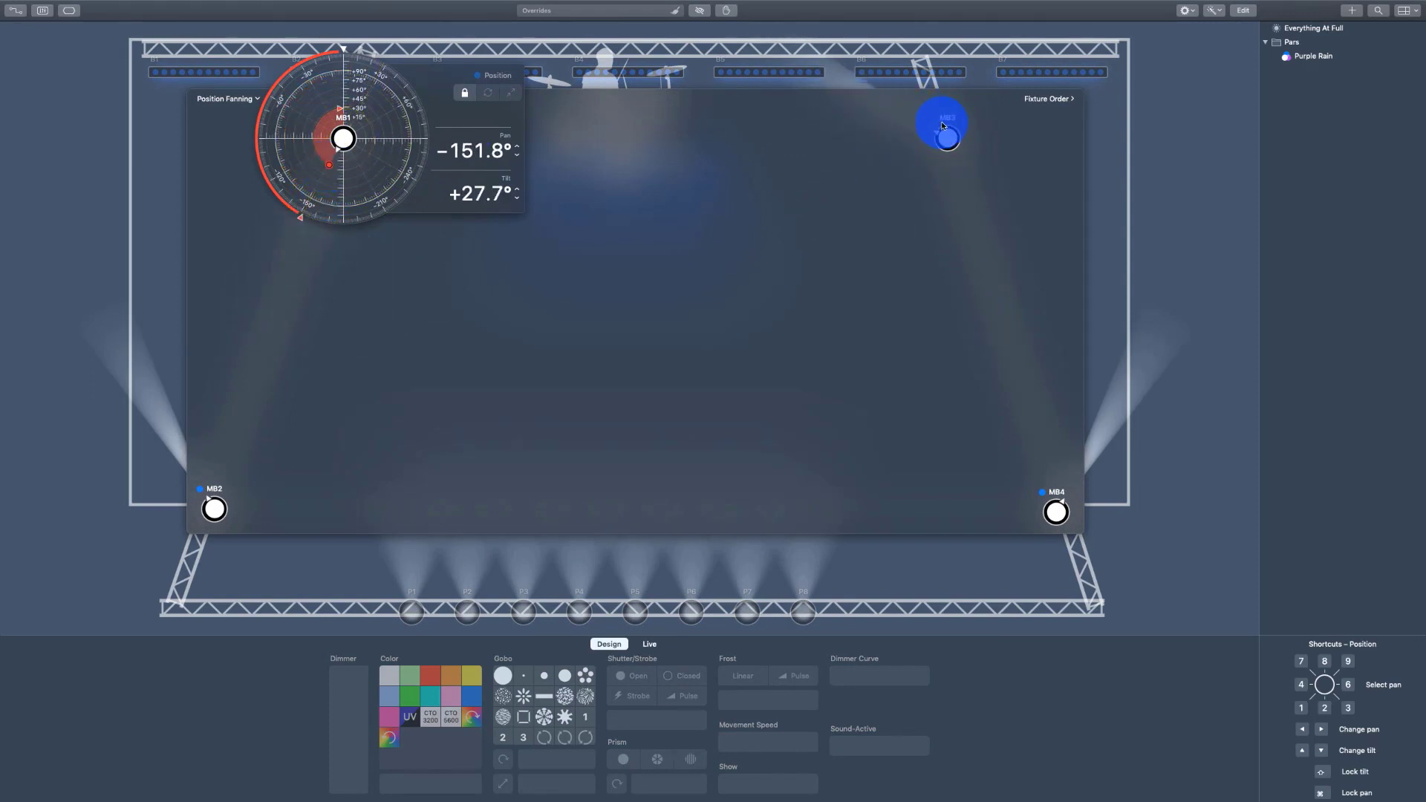
{"action": "left_click_drag", "start_coordinate": [942, 122], "coordinate": [959, 171]}
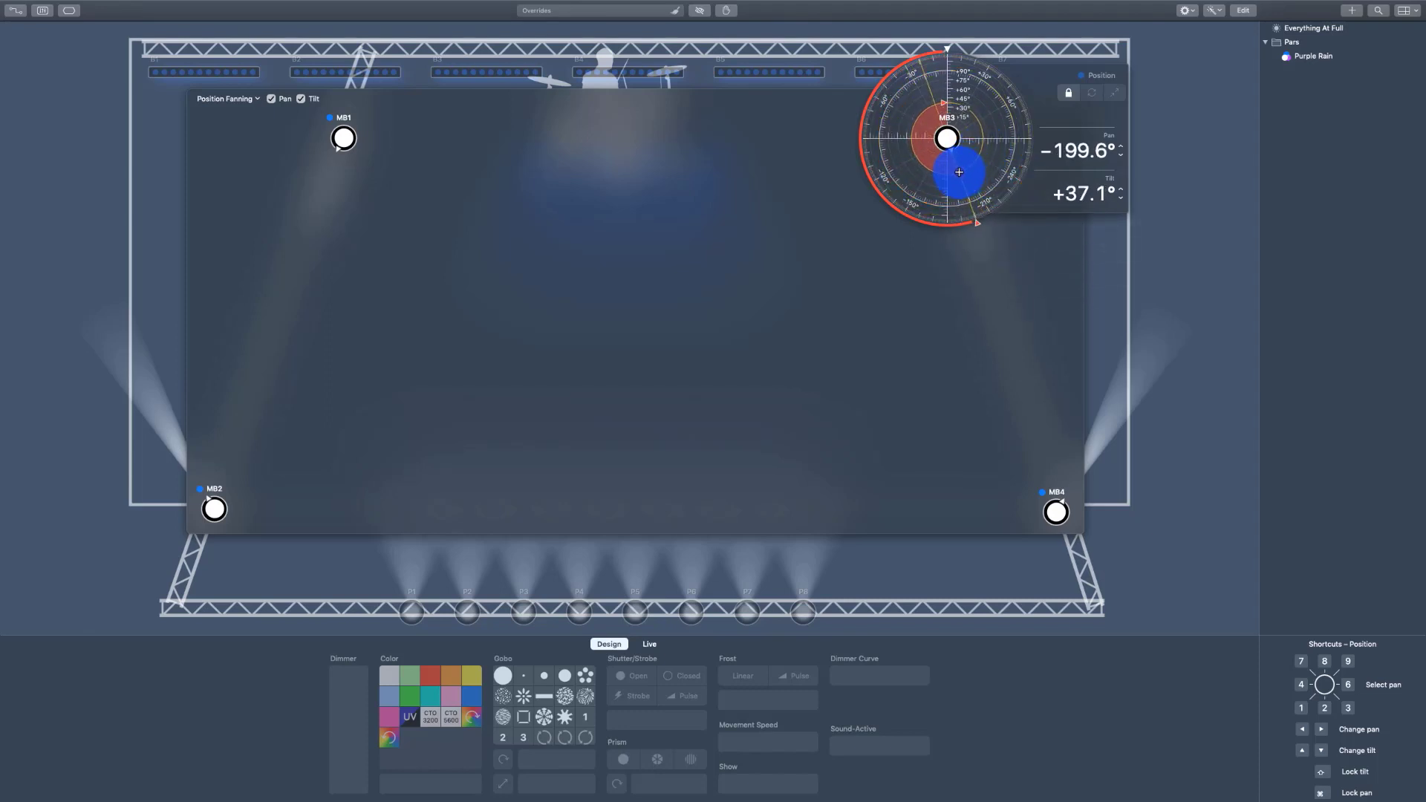
{"action": "left_click_drag", "start_coordinate": [1062, 502], "coordinate": [1046, 542]}
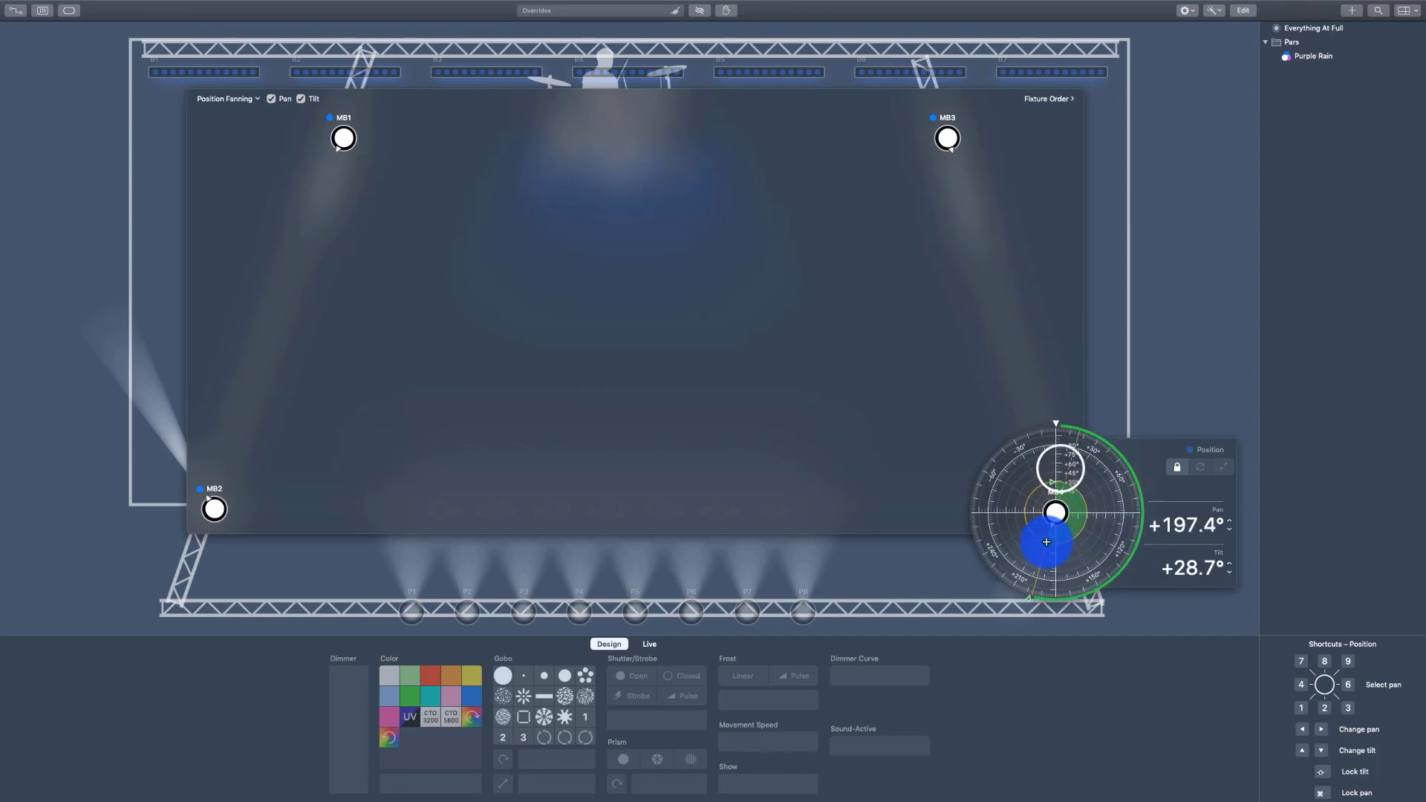
{"action": "left_click", "coordinate": [907, 522]}
{"action": "left_click_drag", "start_coordinate": [567, 391], "coordinate": [692, 181]}
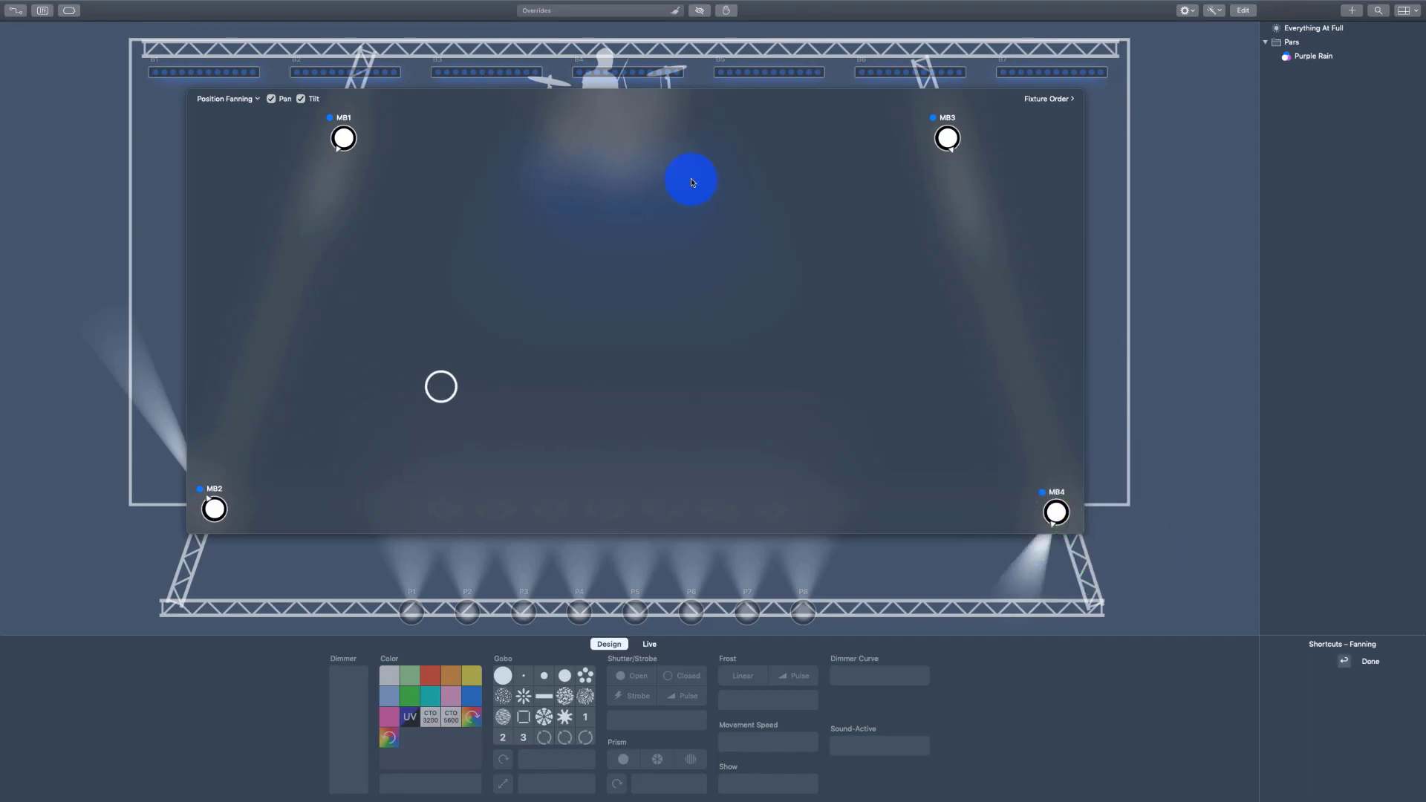
Select moving heads MH1–MH4 and add Position Fanning to them.
{"action": "left_click", "coordinate": [1114, 165]}
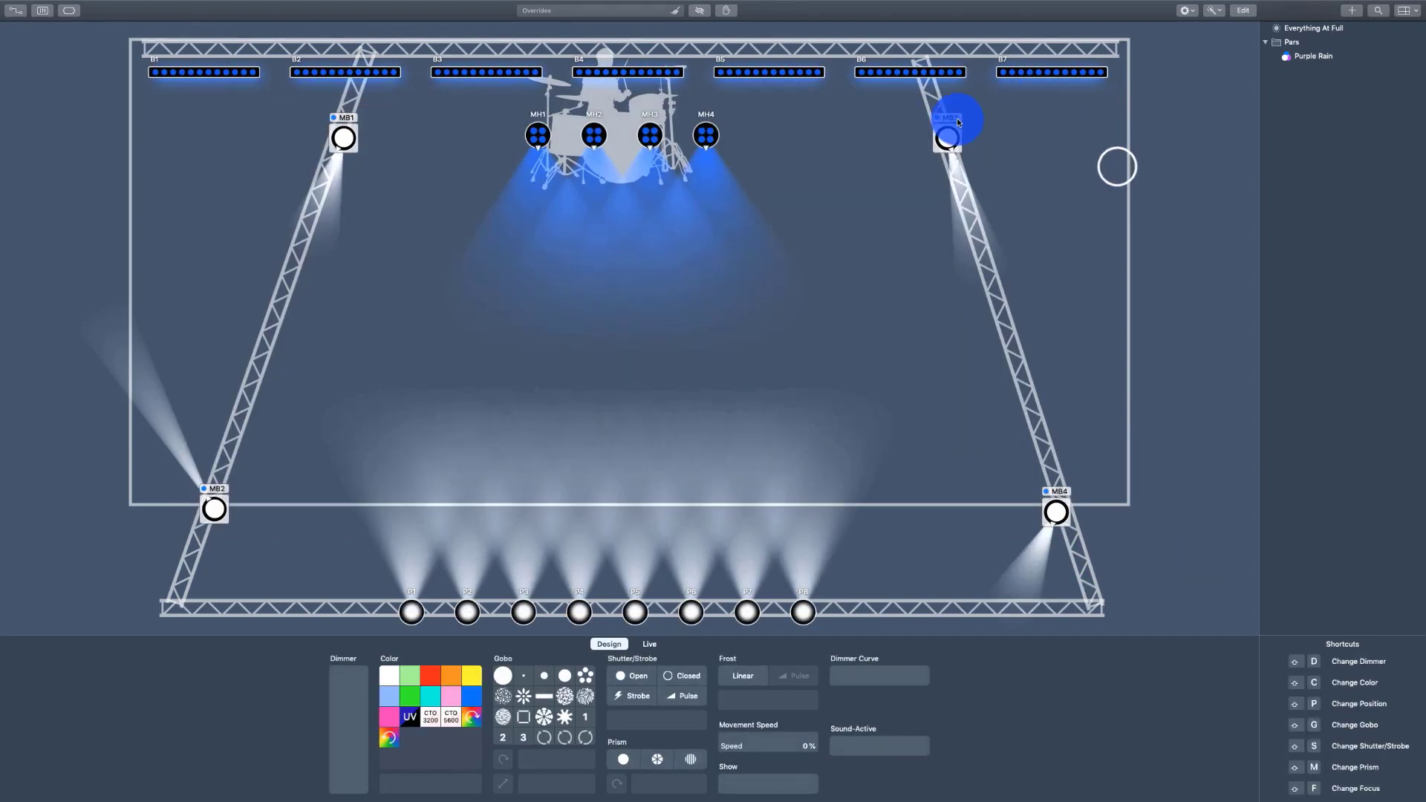
{"action": "left_click_drag", "start_coordinate": [498, 93], "coordinate": [766, 197]}
{"action": "right_click", "coordinate": [599, 128]}
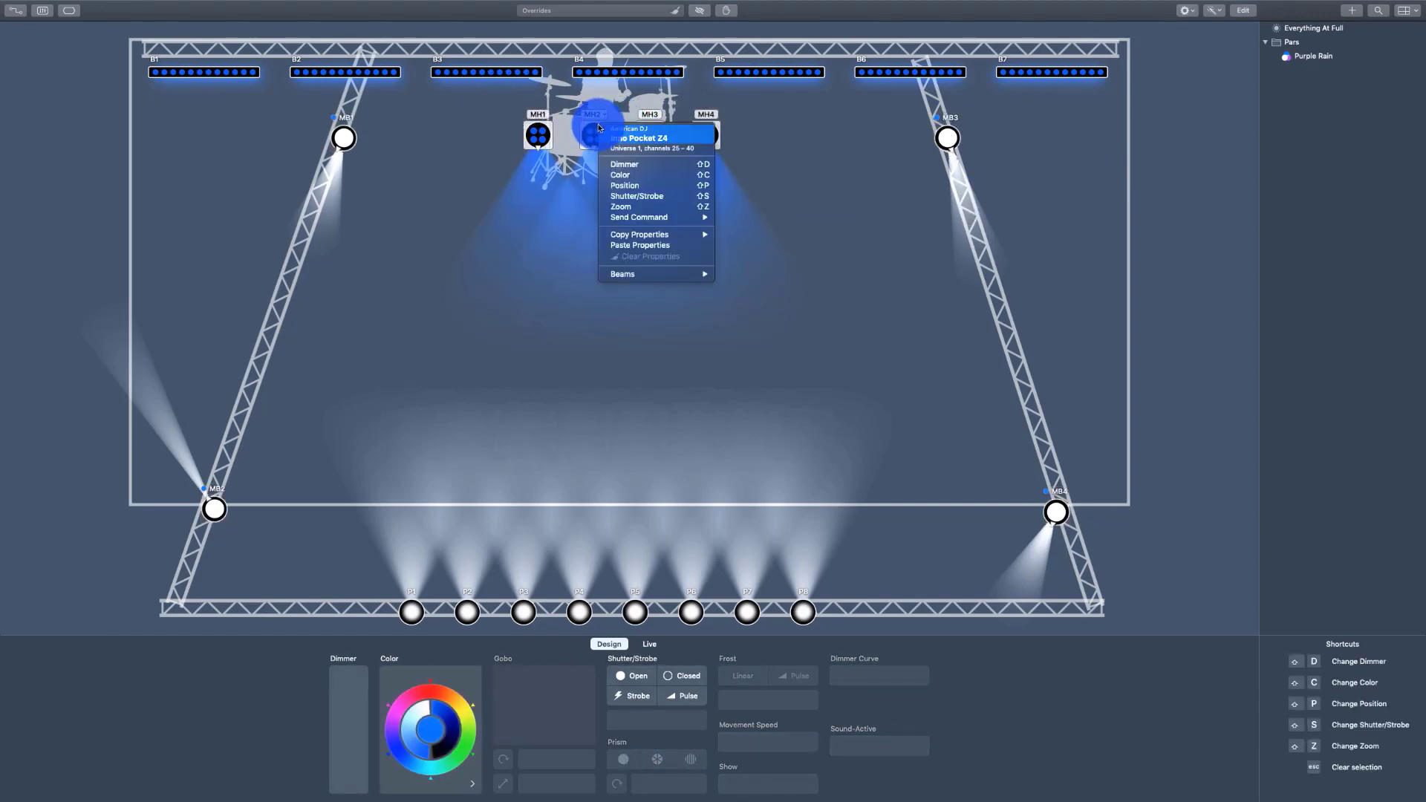
{"action": "left_click", "coordinate": [594, 147]}
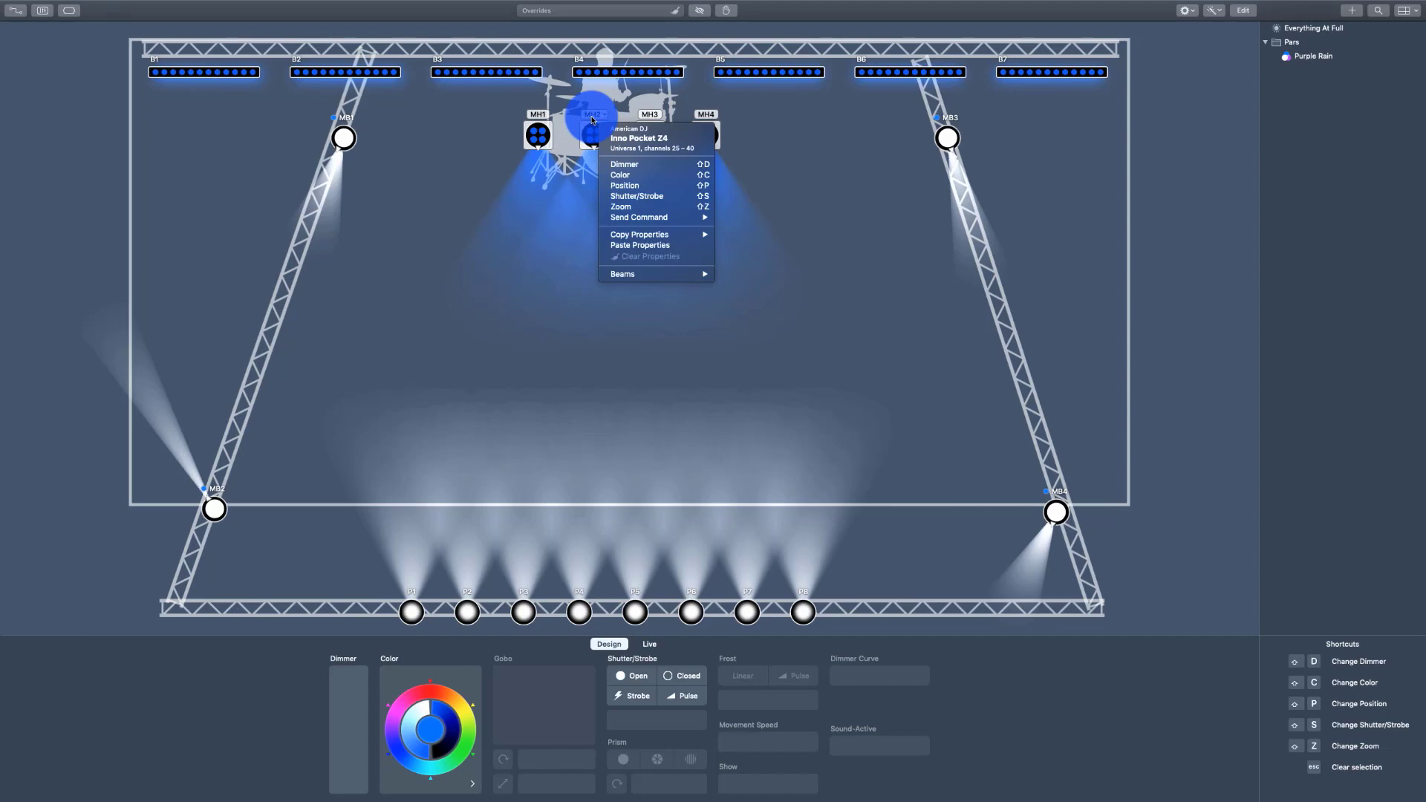
{"action": "left_click", "coordinate": [589, 138]}
{"action": "right_click", "coordinate": [598, 116]}
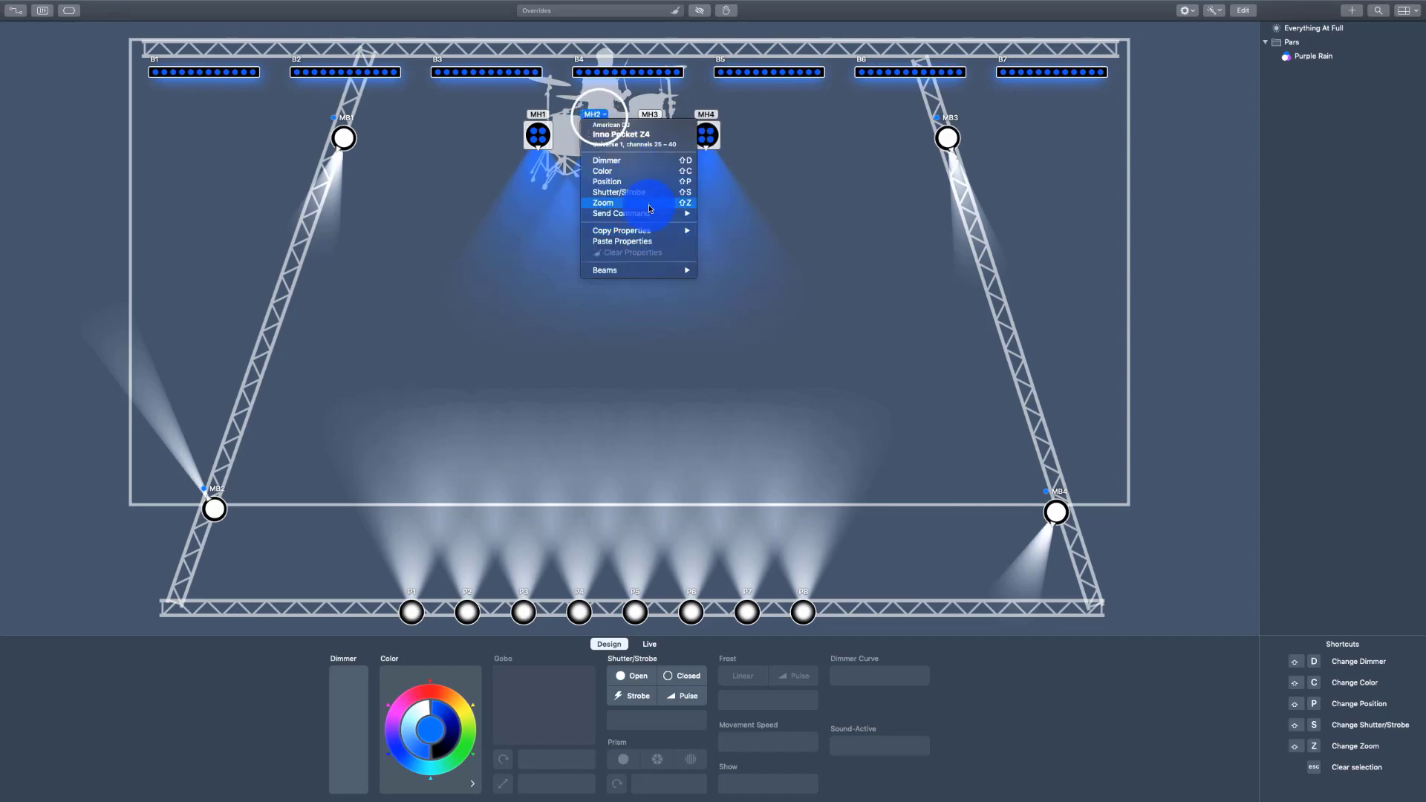
{"action": "left_click", "coordinate": [642, 181]}
{"action": "left_click", "coordinate": [752, 71]}
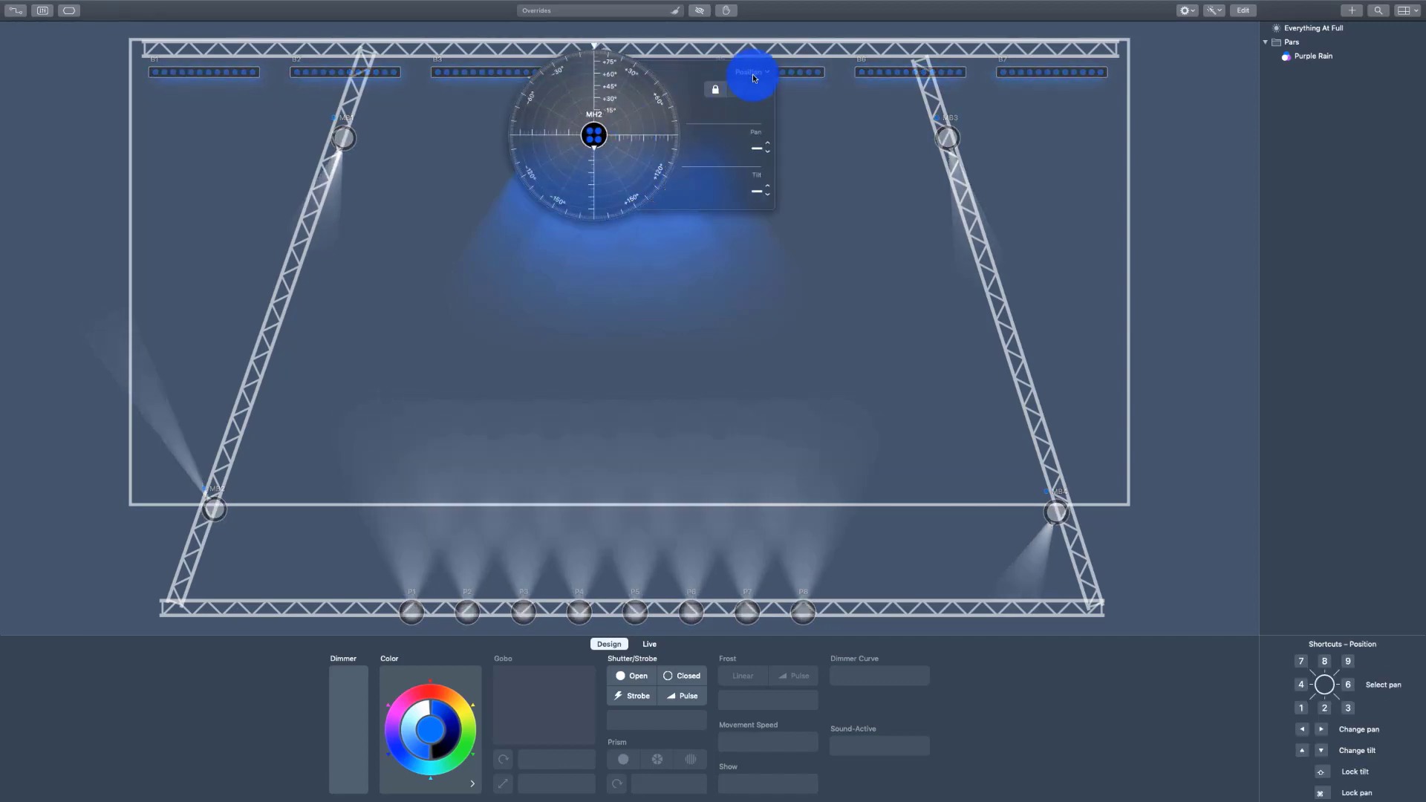
{"action": "left_click", "coordinate": [772, 85]}
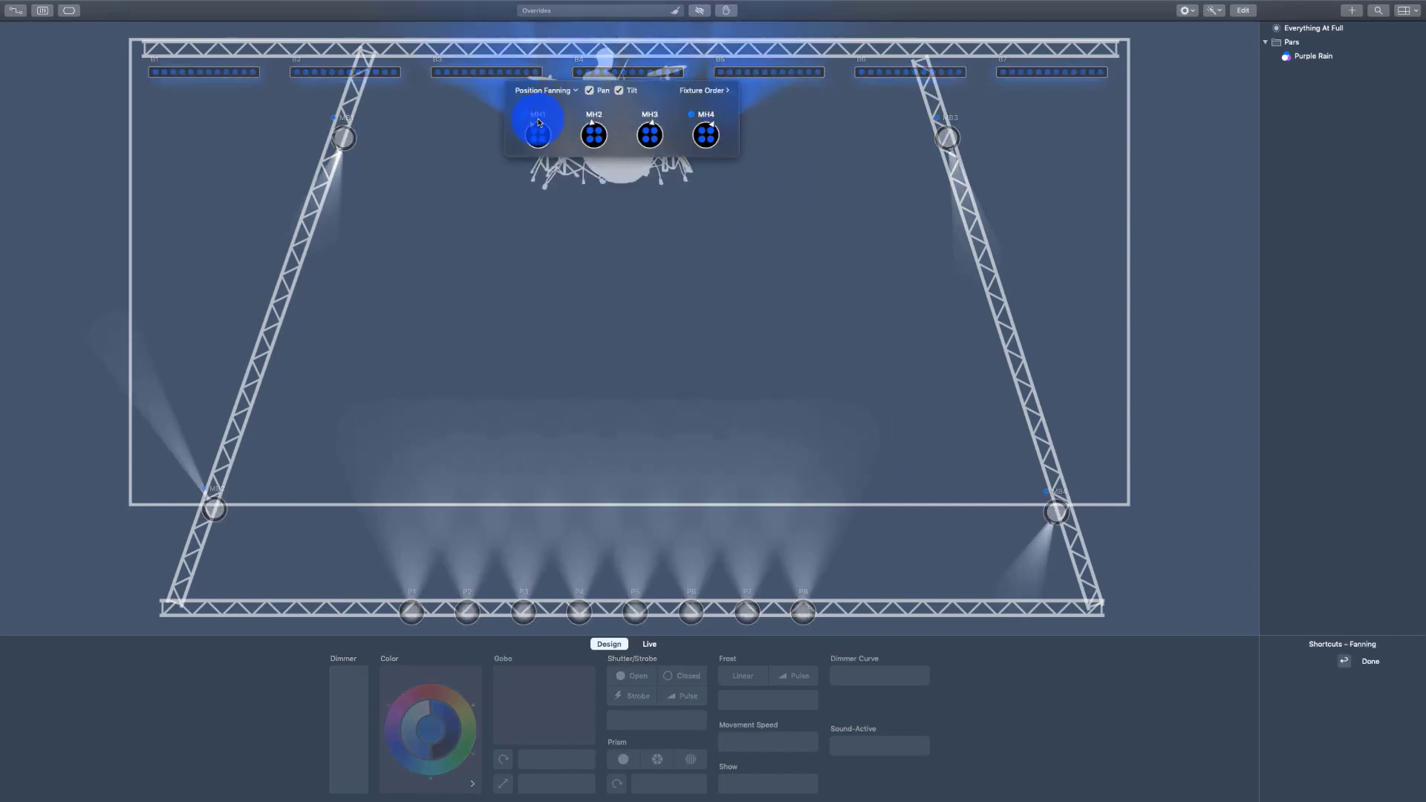
Aim MH1 to pan −154.0°, tilt +26.9°, fan MH3 and MH4 to −233.2° pan, and confirm.
{"action": "left_click_drag", "start_coordinate": [536, 128], "coordinate": [522, 165]}
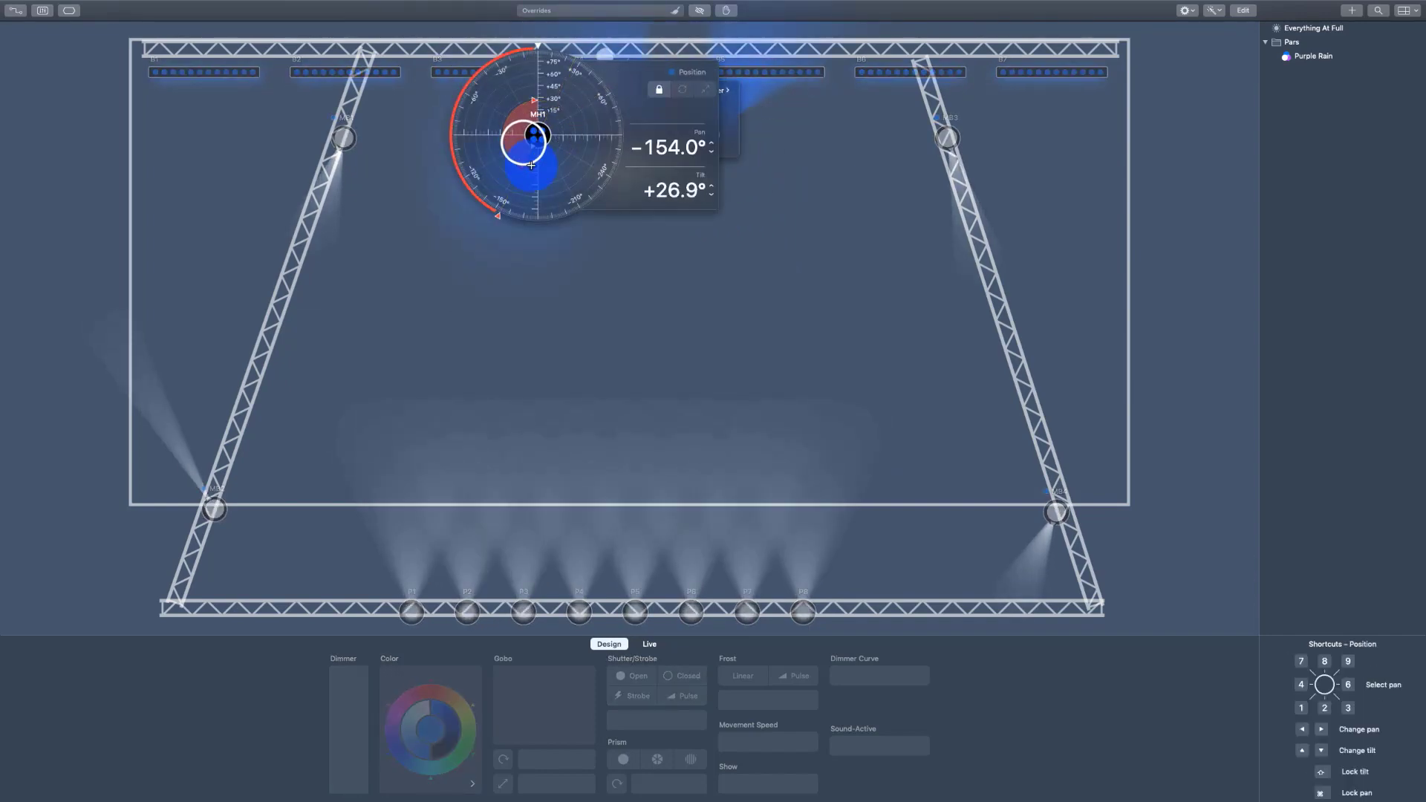
{"action": "left_click_drag", "start_coordinate": [729, 121], "coordinate": [738, 160]}
{"action": "left_click", "coordinate": [614, 74]}
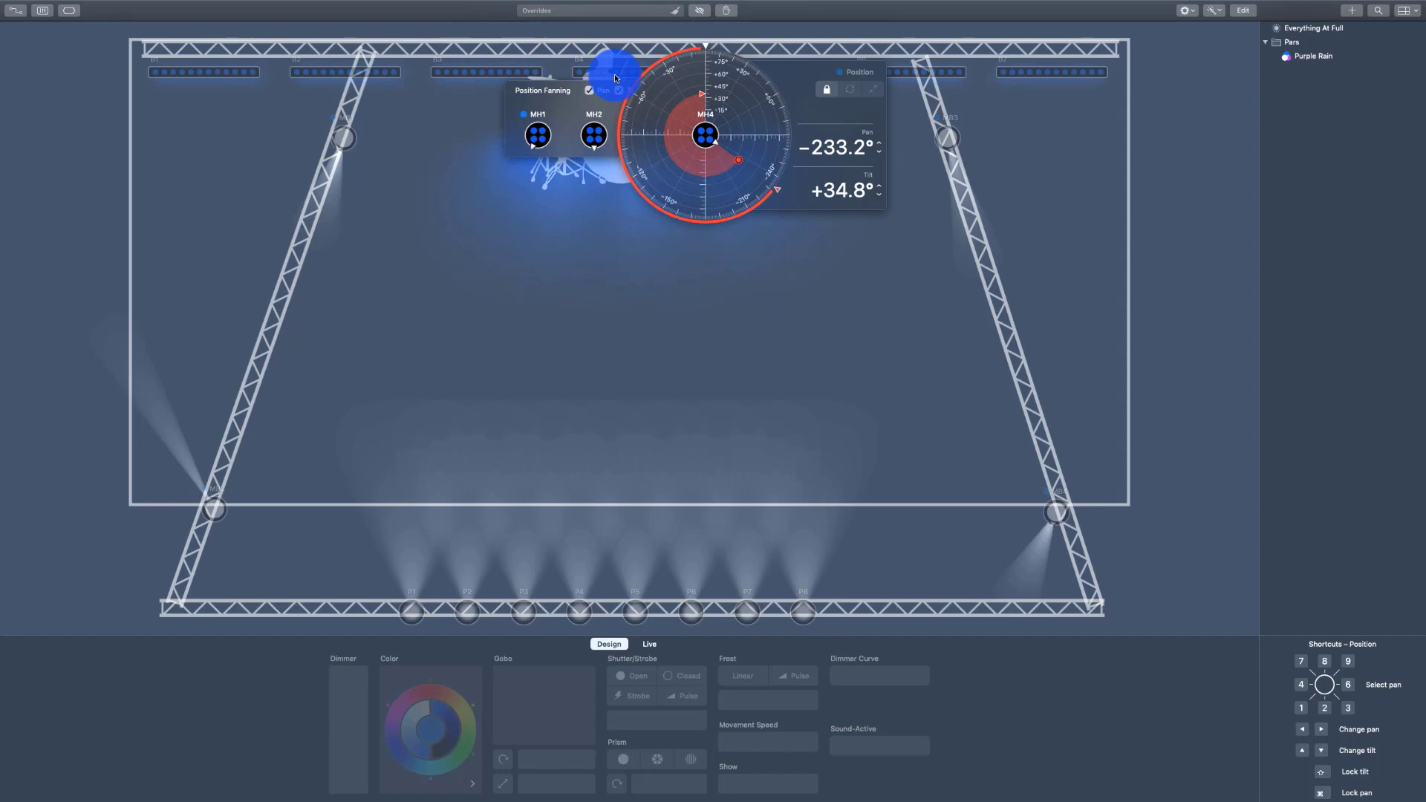
{"action": "left_click", "coordinate": [643, 191]}
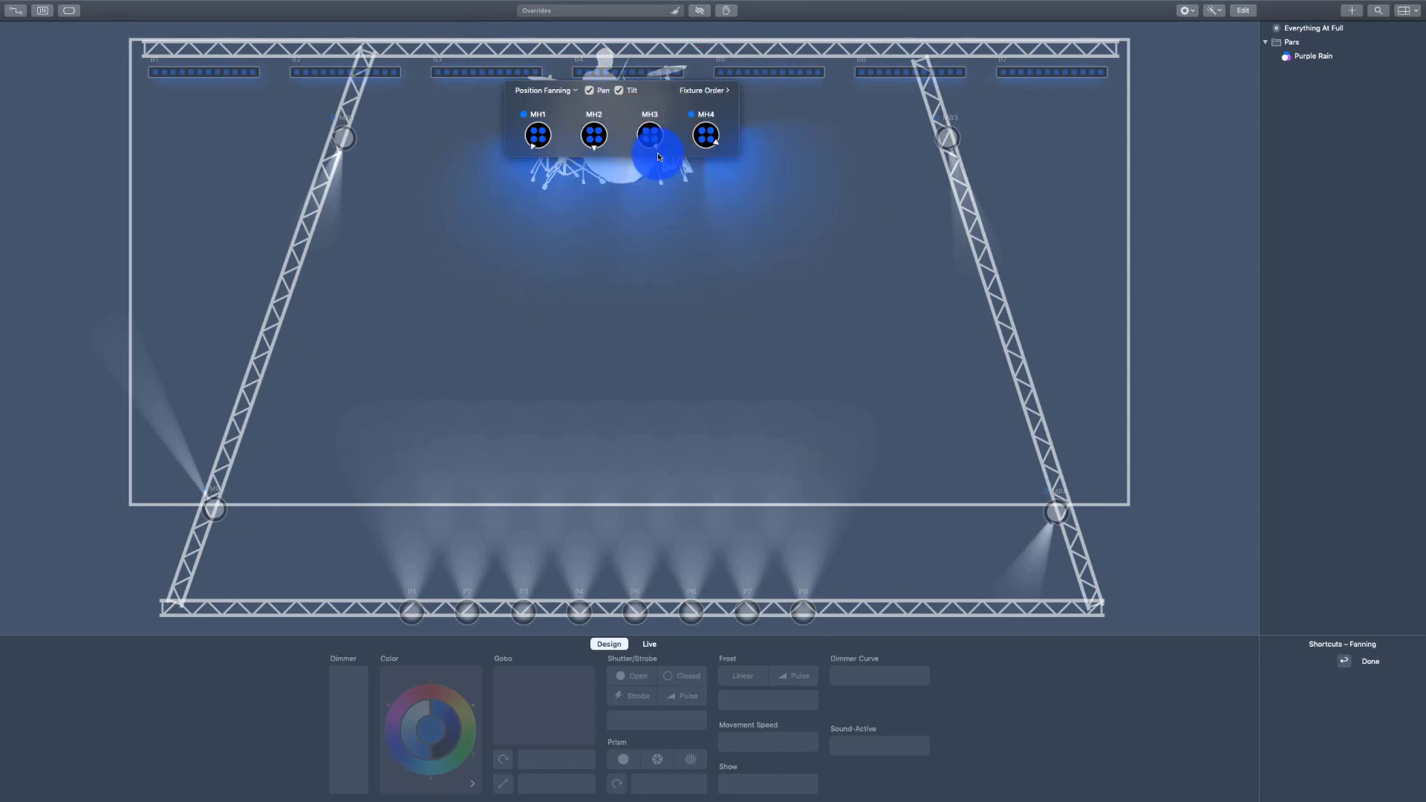
{"action": "key", "text": "Return"}
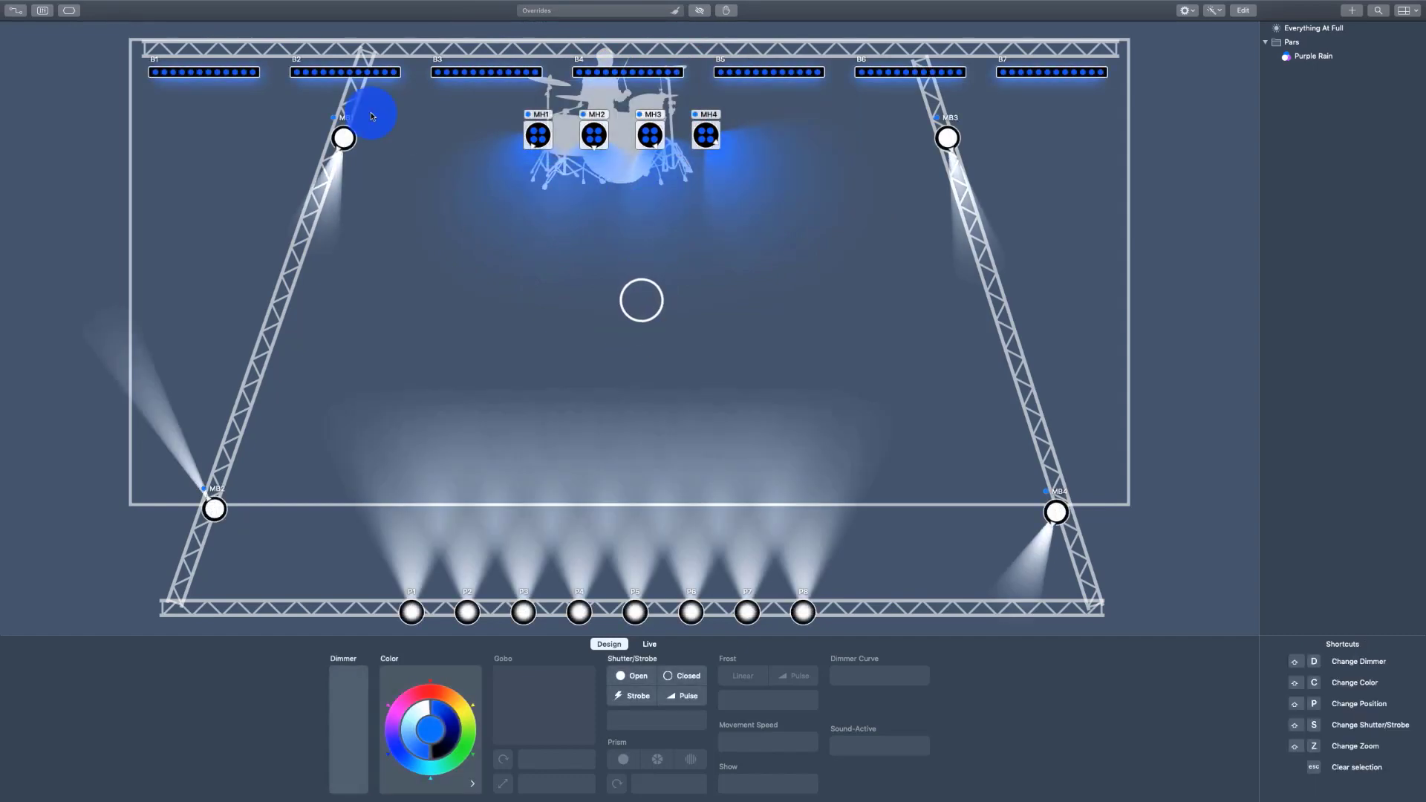
Open MB1's Position Fanning and review its Fixture Order choices.
{"action": "left_click", "coordinate": [347, 139]}
{"action": "right_click", "coordinate": [348, 138]}
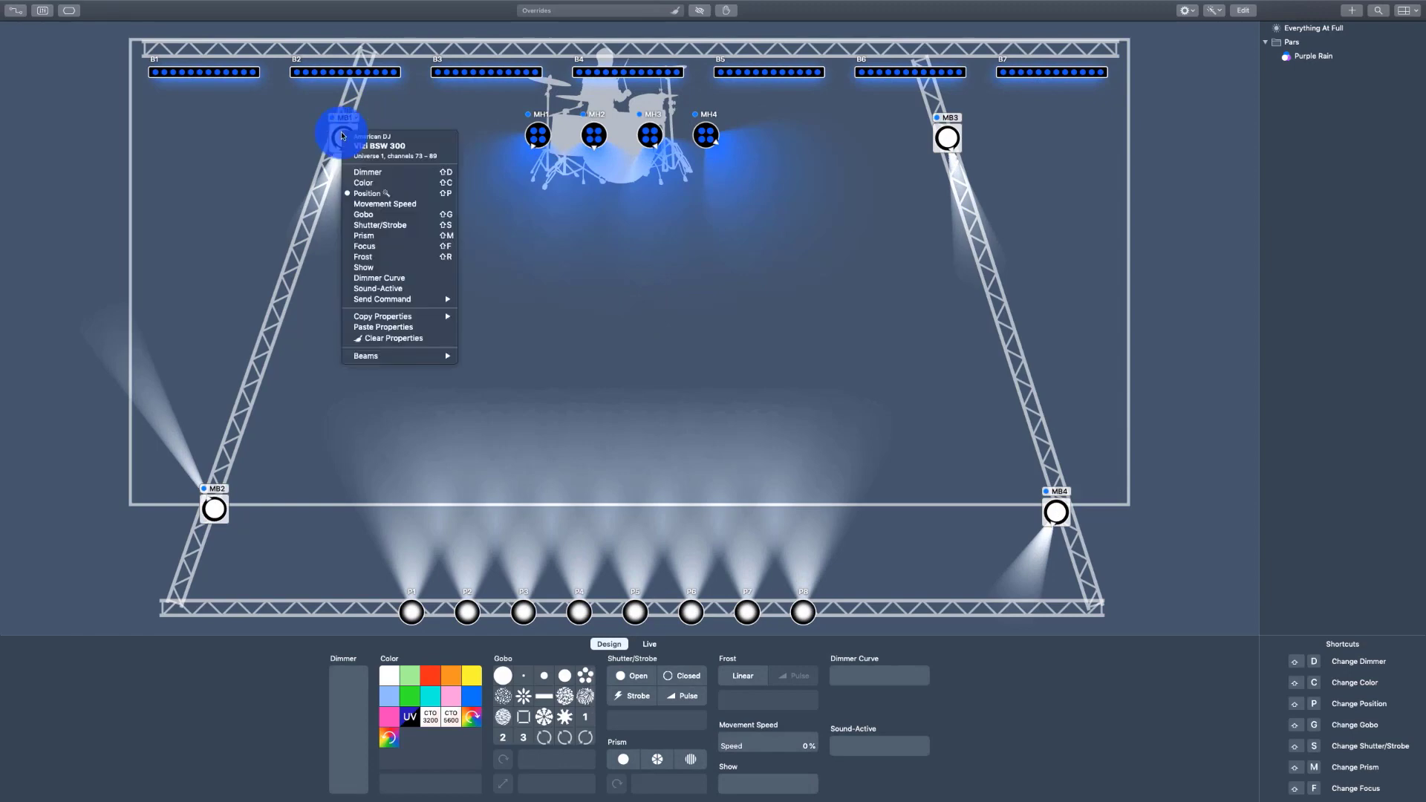
{"action": "left_click", "coordinate": [334, 135]}
{"action": "key", "text": "p"}
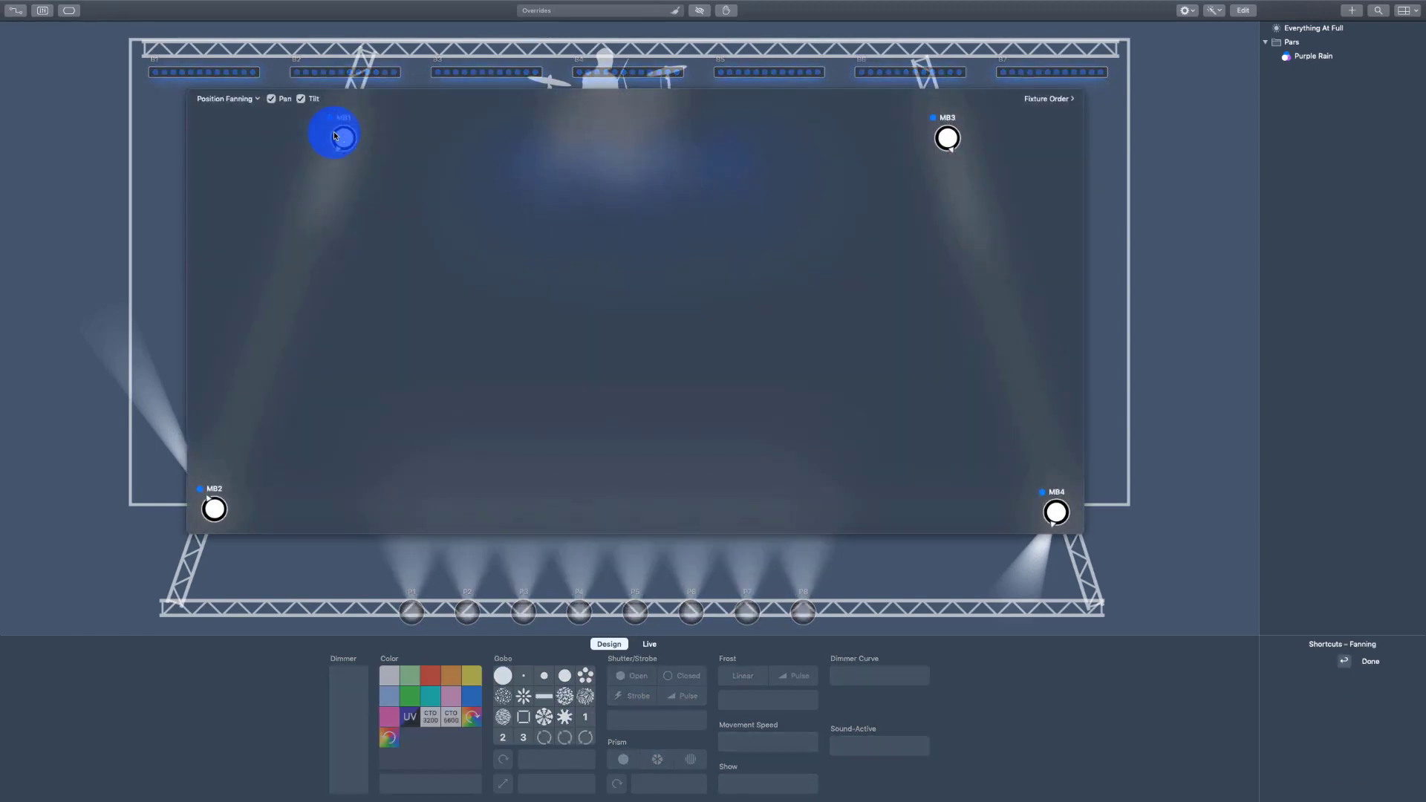
{"action": "left_click", "coordinate": [1075, 112]}
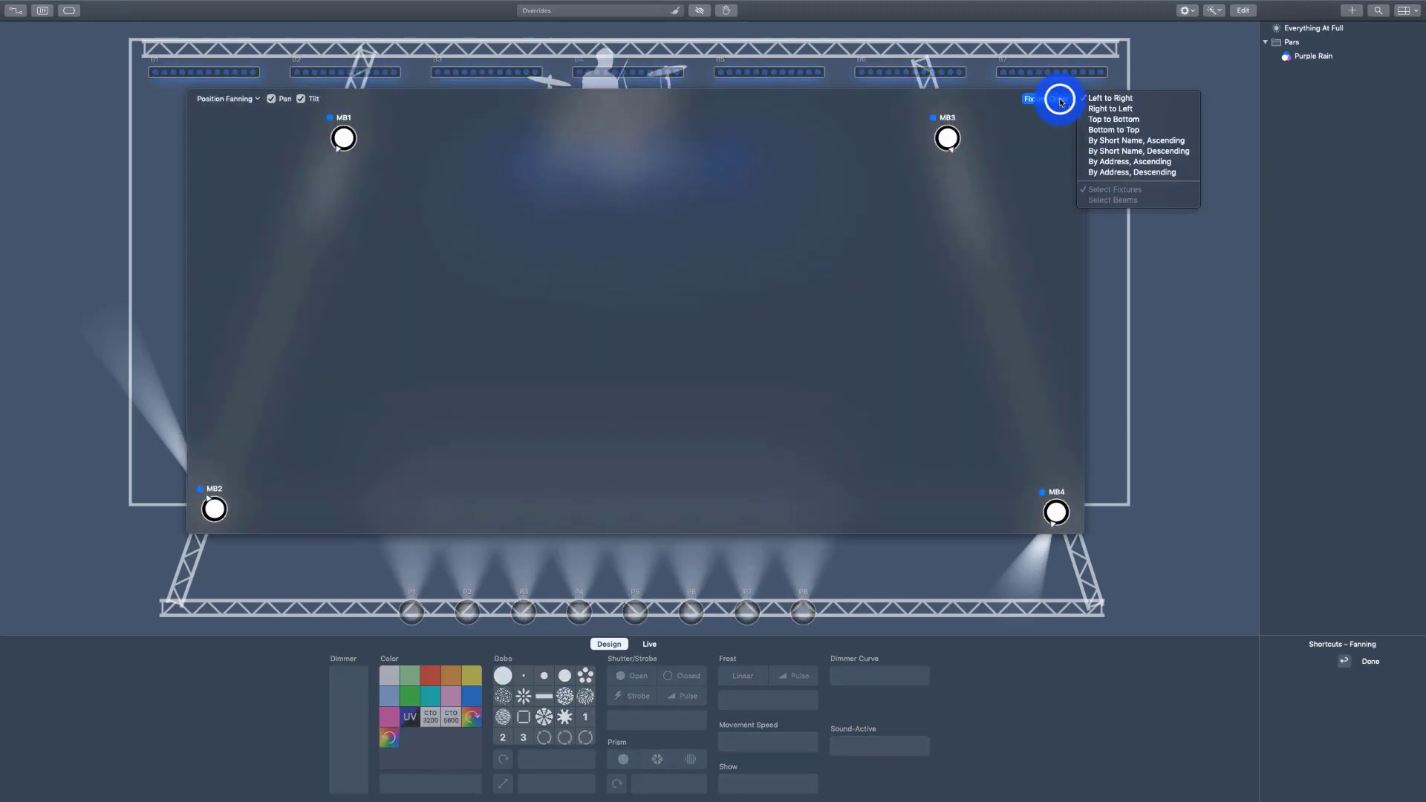
{"action": "left_click", "coordinate": [1038, 97]}
{"action": "left_click", "coordinate": [999, 214]}
{"action": "left_click_drag", "start_coordinate": [999, 214], "coordinate": [1123, 431]}
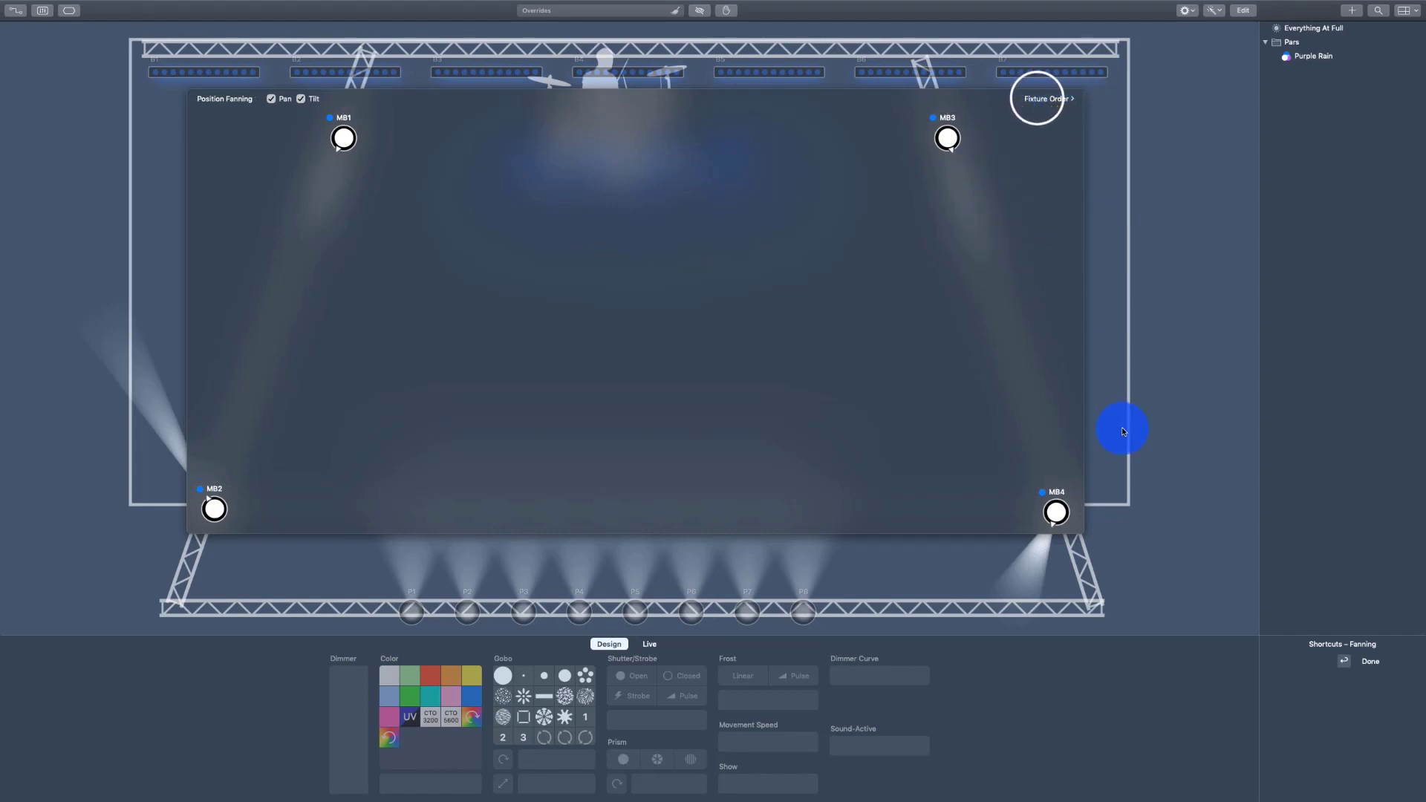
{"action": "left_click_drag", "start_coordinate": [726, 539], "coordinate": [666, 420]}
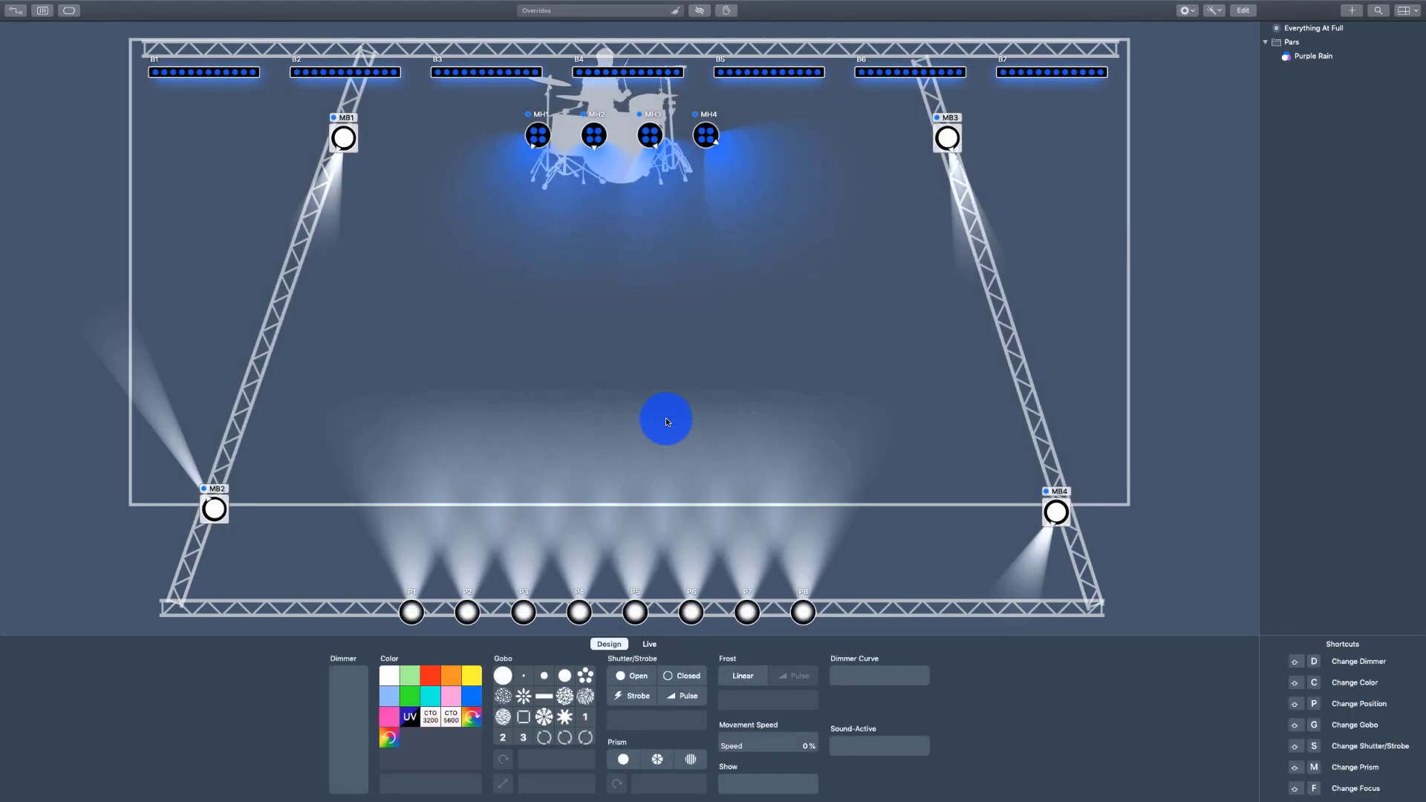
Check MB1's fanning Fixture Order again, then clear the properties of all fixtures.
{"action": "left_click", "coordinate": [356, 120]}
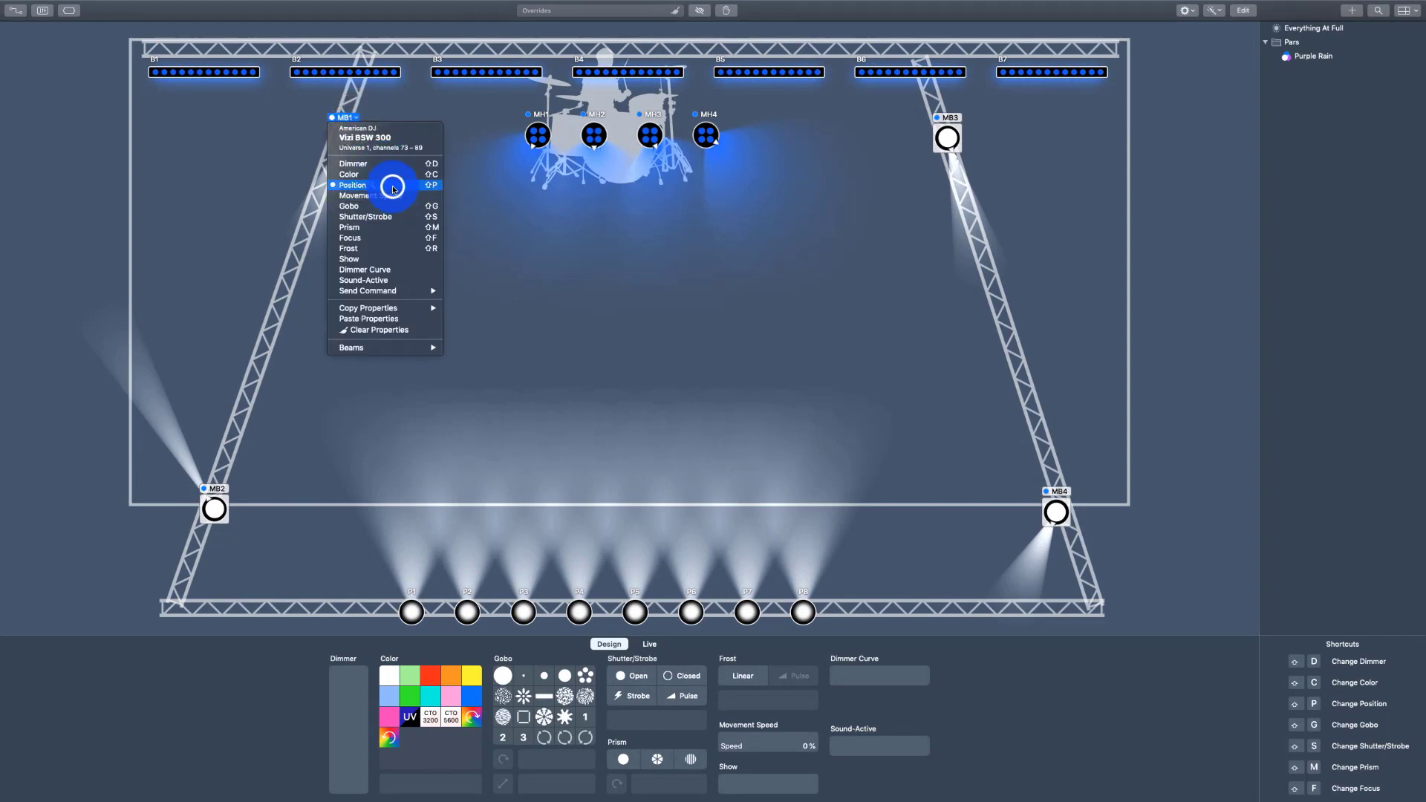
{"action": "left_click", "coordinate": [394, 187]}
{"action": "left_click", "coordinate": [1071, 102]}
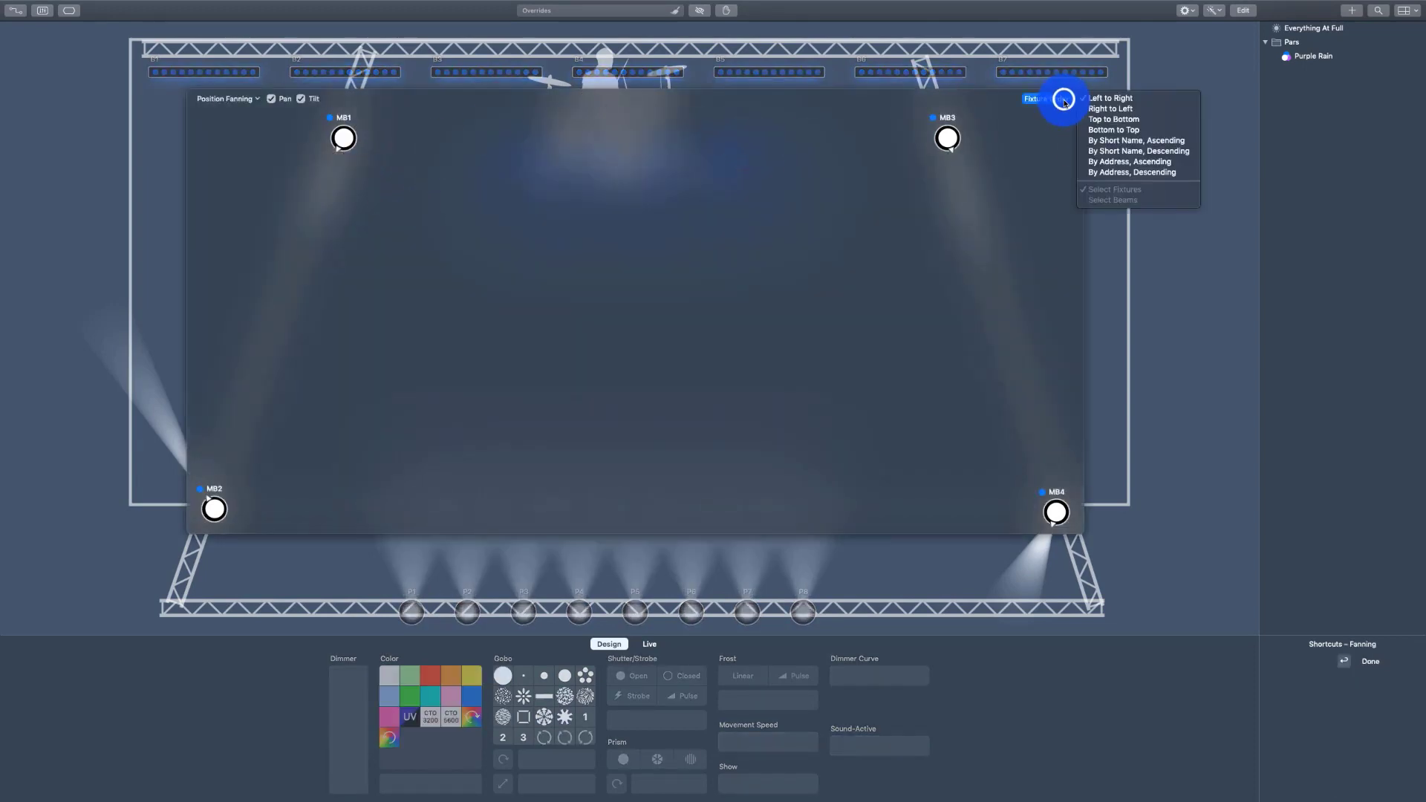
{"action": "right_click", "coordinate": [1172, 283]}
{"action": "left_click", "coordinate": [1175, 292]}
{"action": "right_click", "coordinate": [1176, 292]}
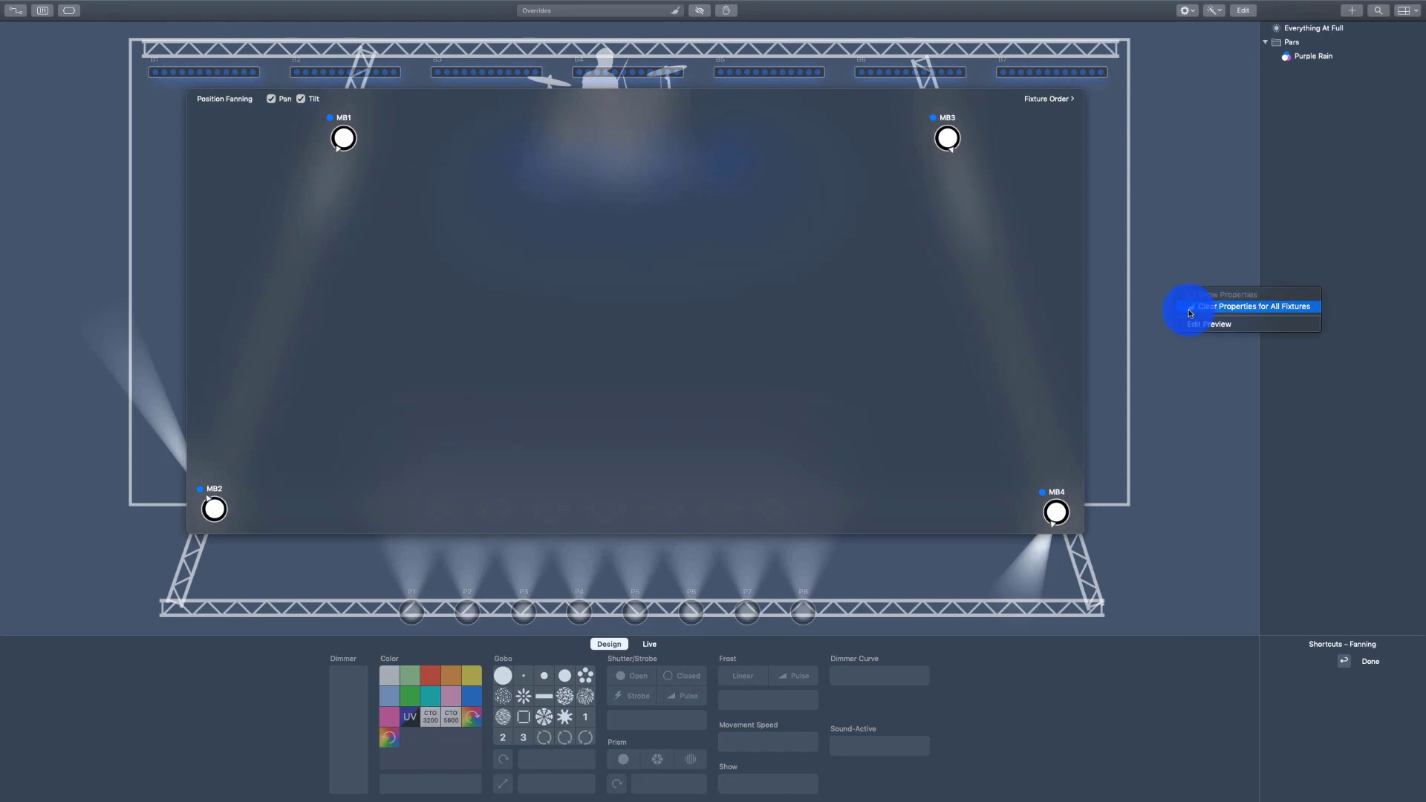
{"action": "left_click", "coordinate": [1188, 307]}
{"action": "left_click", "coordinate": [954, 152]}
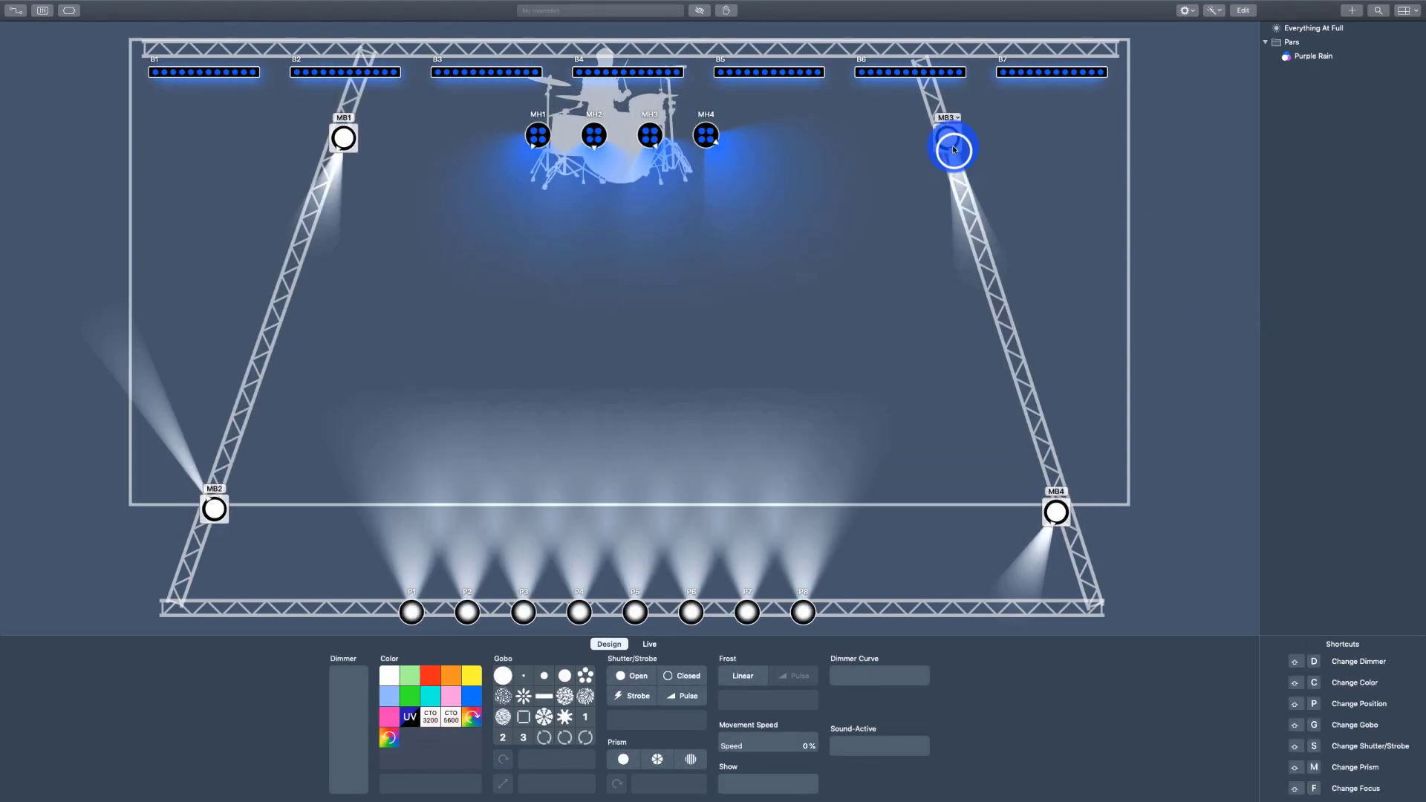
Add a position effect to moving beam MB3.
{"action": "right_click", "coordinate": [954, 150]}
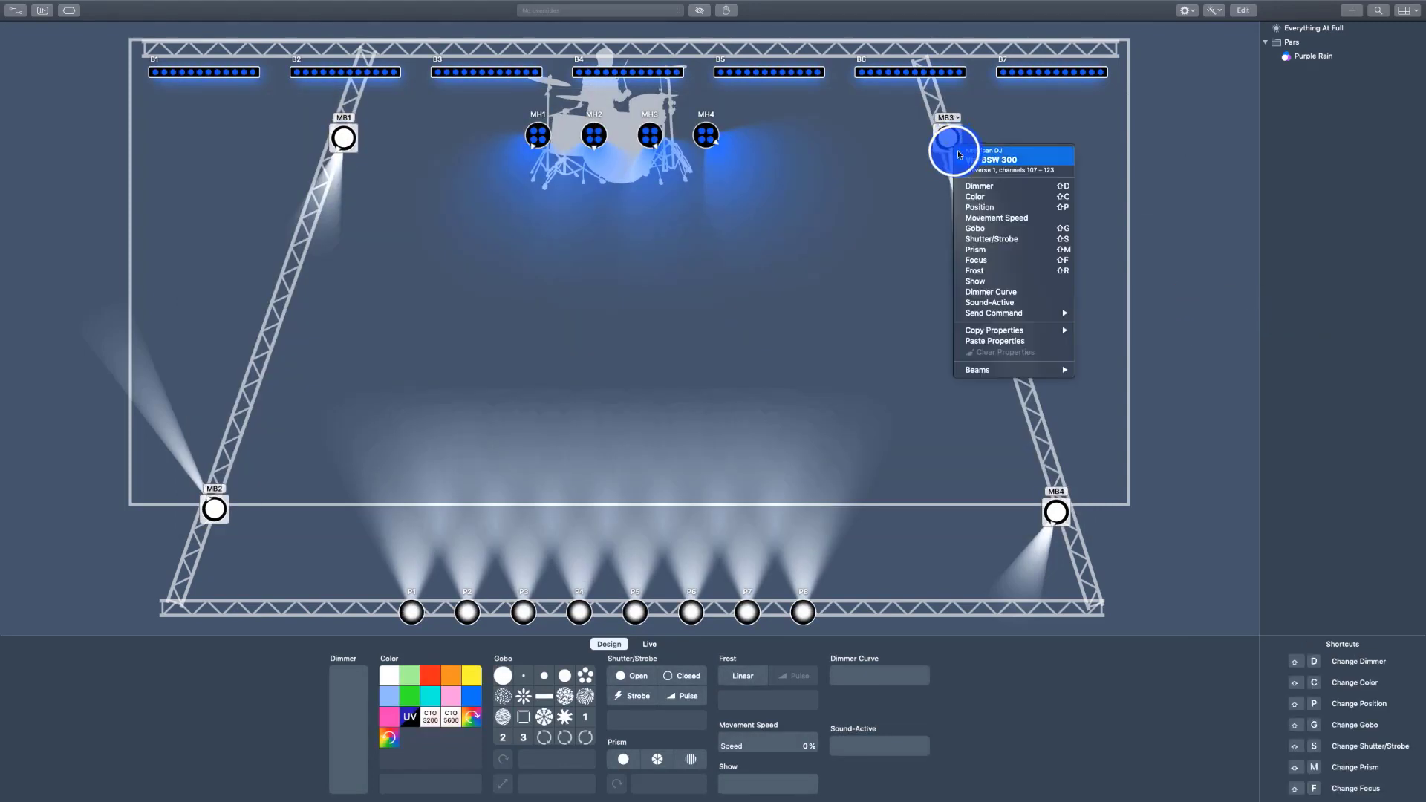
{"action": "left_click", "coordinate": [1028, 208]}
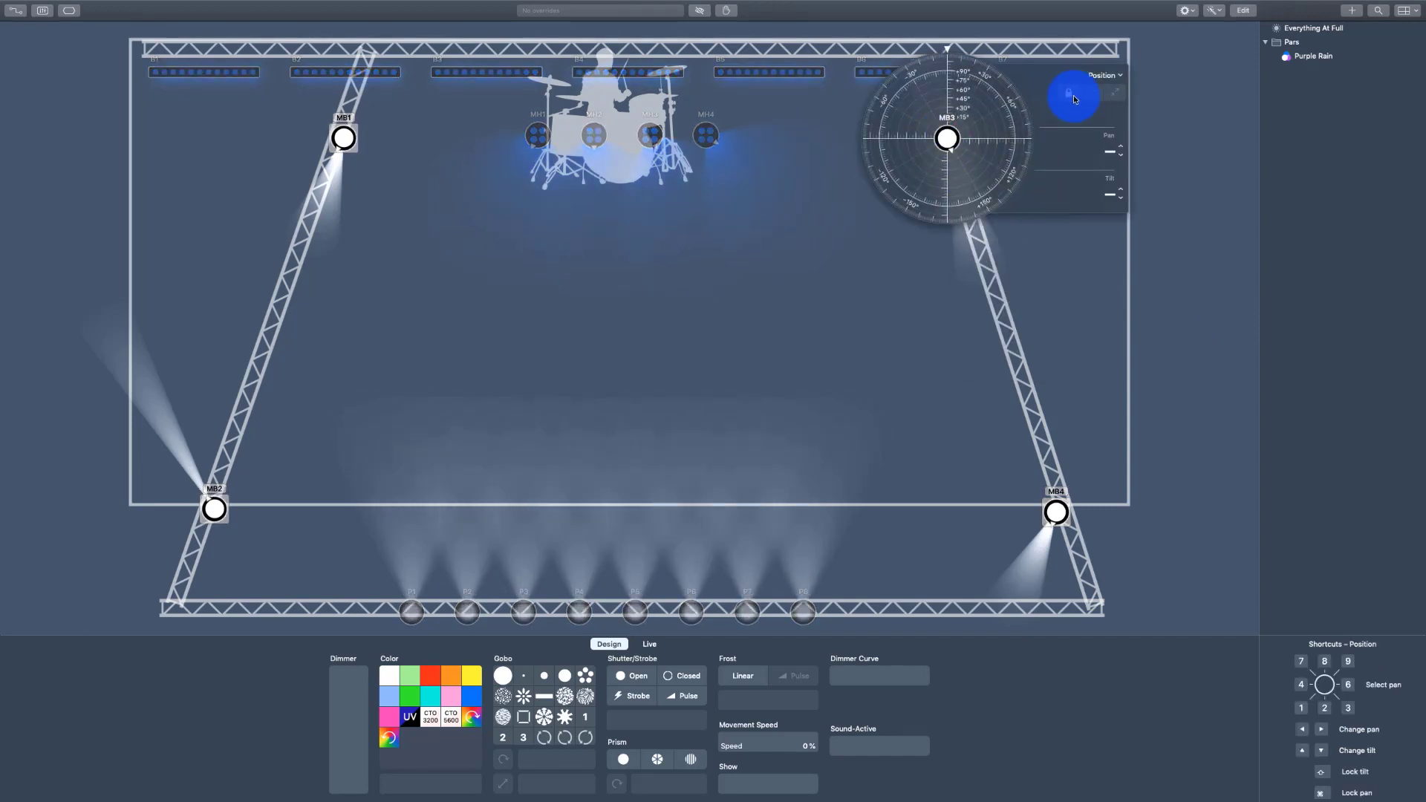
{"action": "left_click", "coordinate": [1084, 88]}
{"action": "left_click", "coordinate": [1031, 86]}
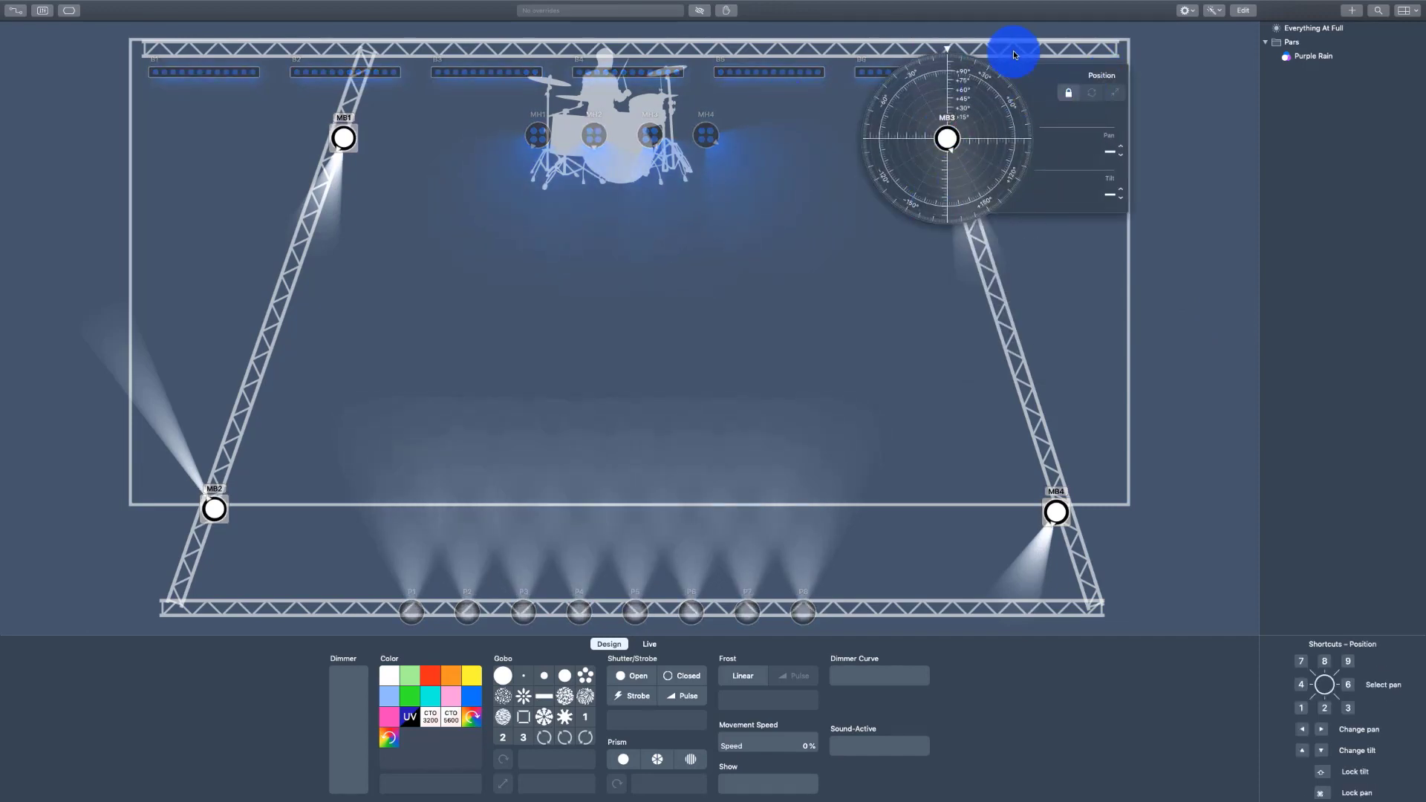
{"action": "left_click", "coordinate": [1114, 80]}
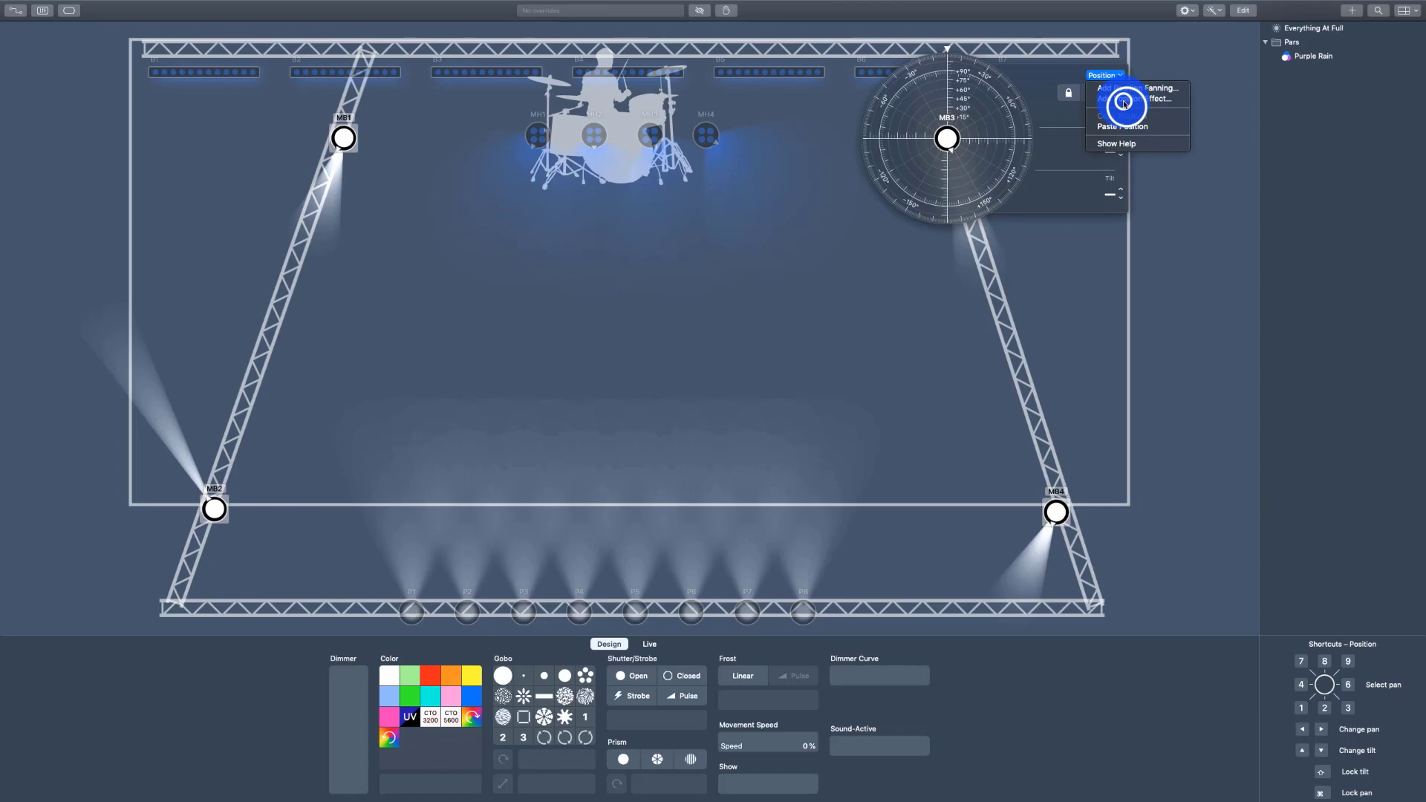
{"action": "left_click", "coordinate": [1125, 104]}
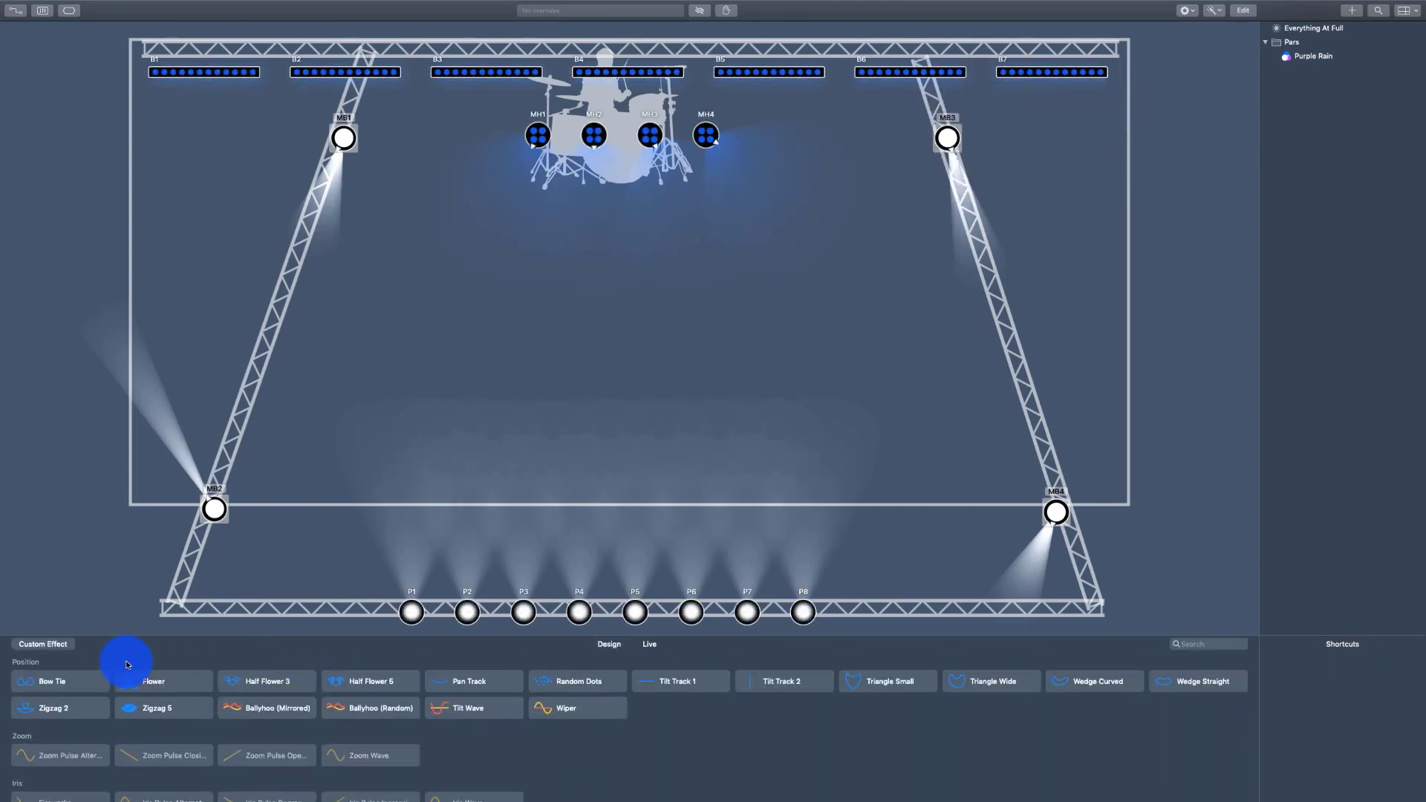
Apply the Flower movement after trying Half Flower 3 and Ballyhoo (Mirrored).
{"action": "left_click", "coordinate": [152, 686]}
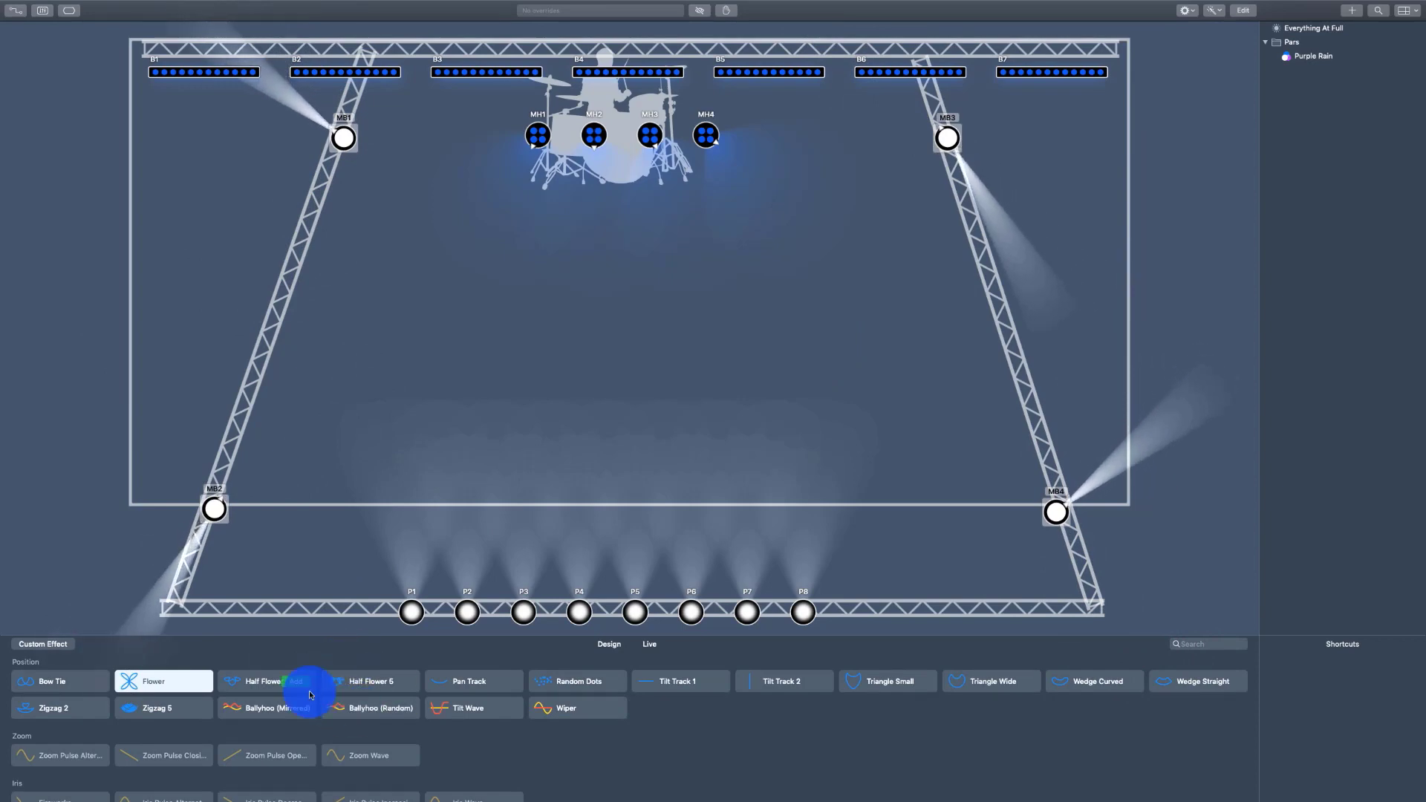
{"action": "left_click", "coordinate": [263, 682]}
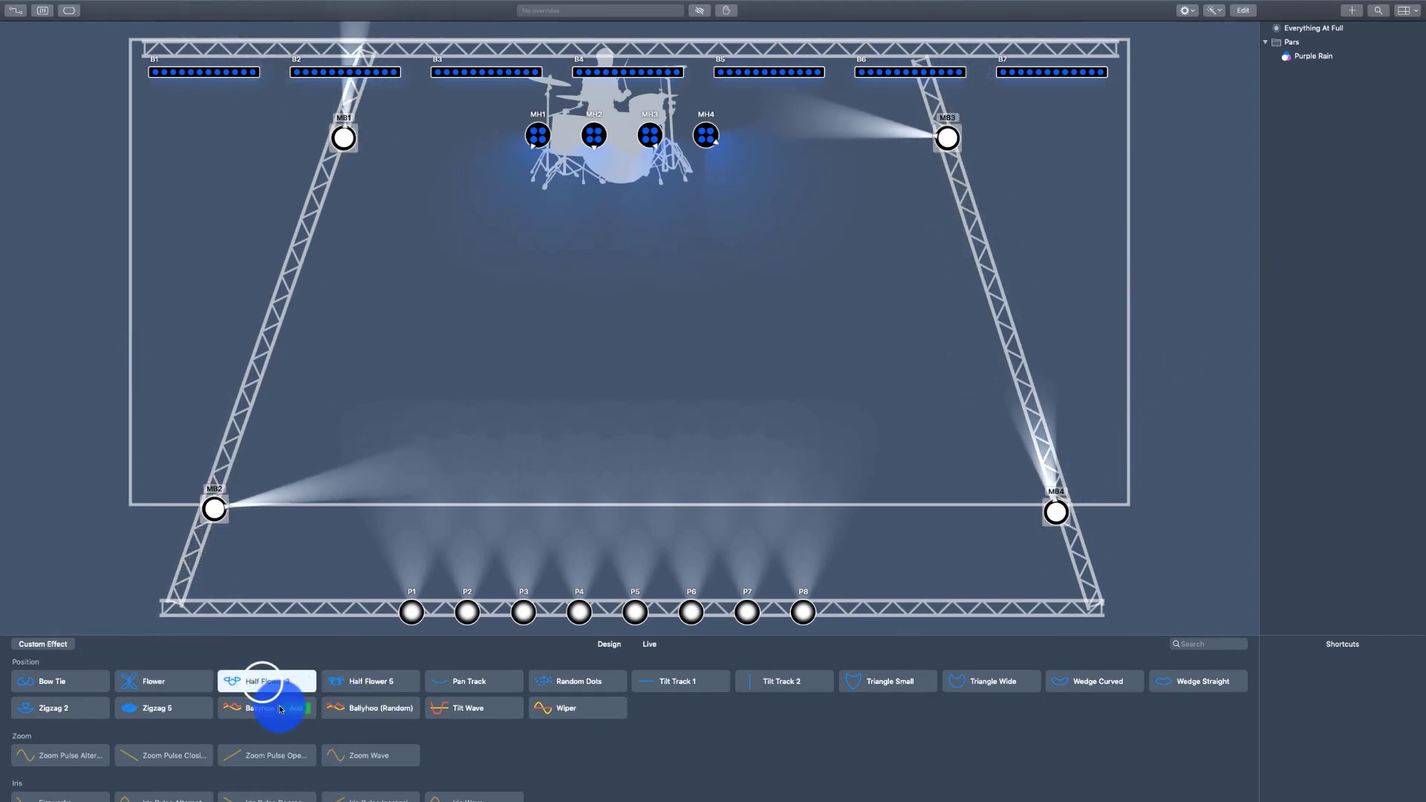
{"action": "left_click", "coordinate": [163, 680]}
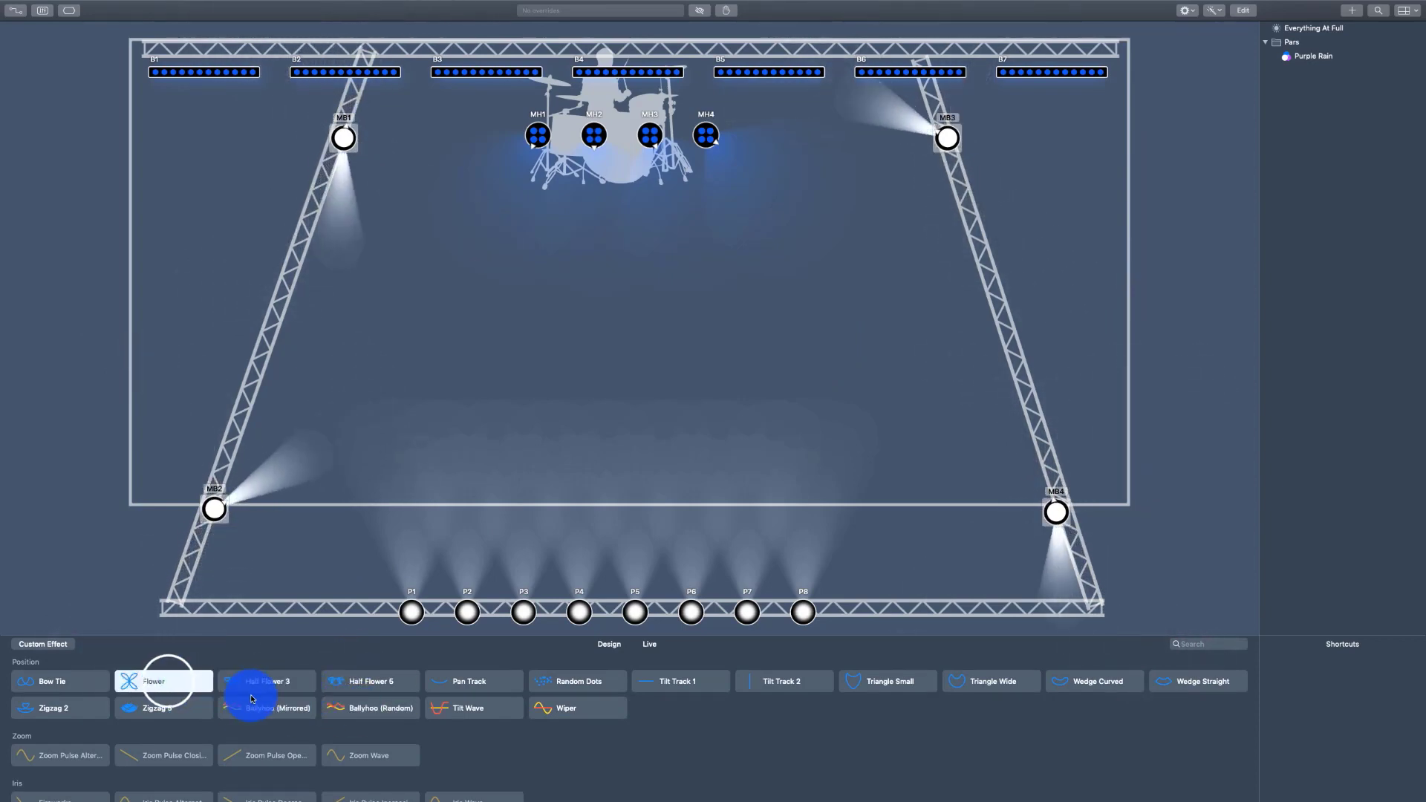
{"action": "left_click", "coordinate": [245, 701]}
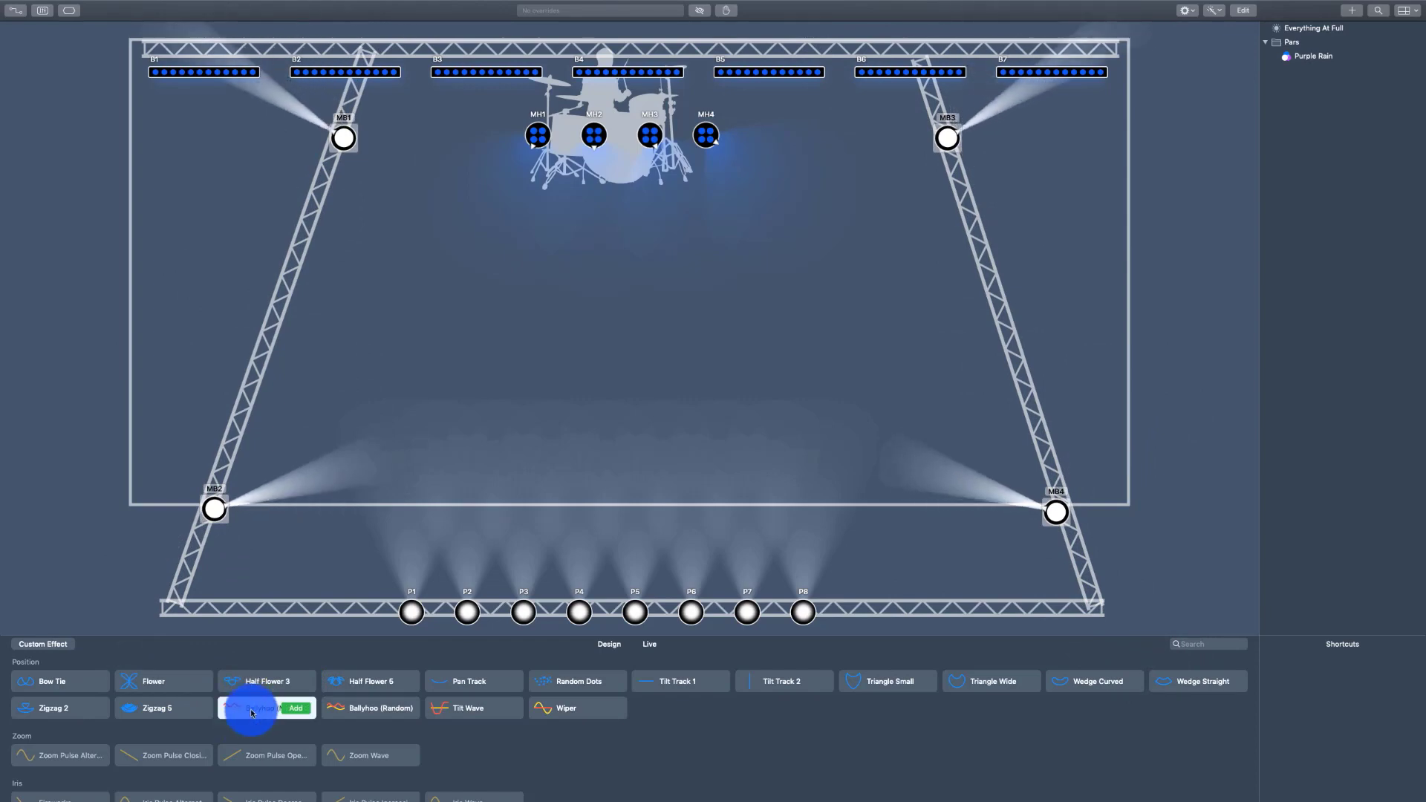
{"action": "left_click", "coordinate": [190, 684]}
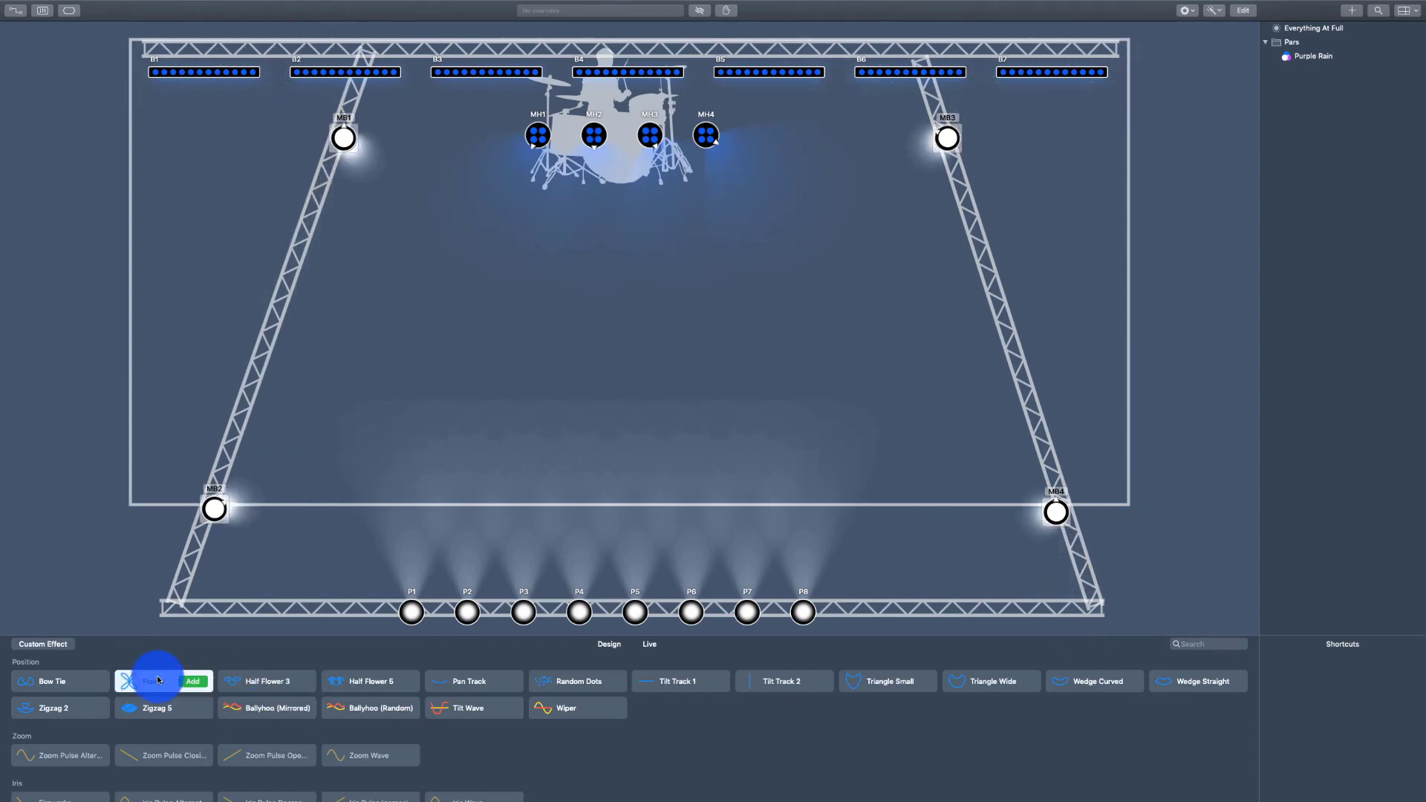
Shift the Flower path's pan/tilt offset and save it as user path Flower 2.
{"action": "left_click", "coordinate": [192, 681]}
{"action": "left_click_drag", "start_coordinate": [343, 138], "coordinate": [387, 177]}
{"action": "key", "text": "Return"}
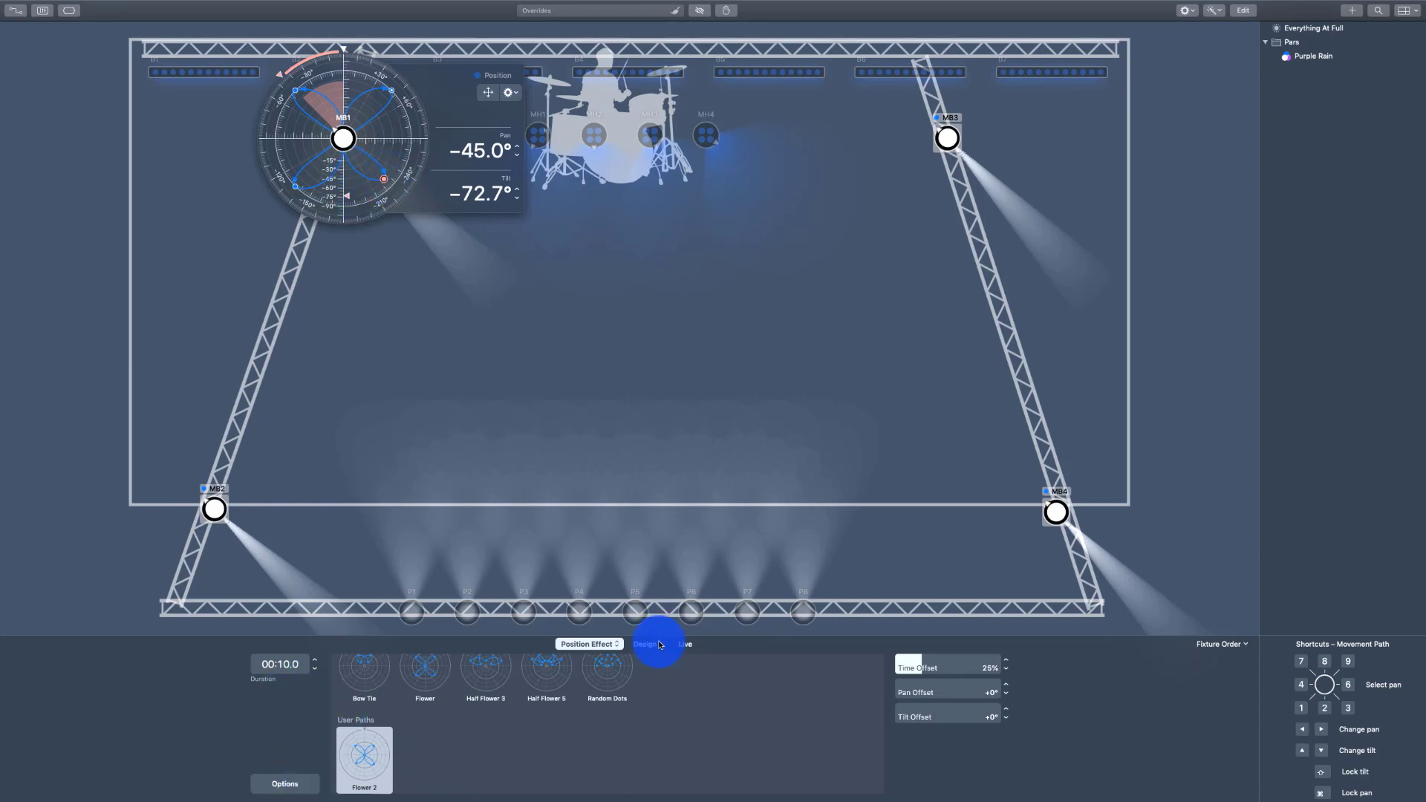
Clear the properties from all fixtures on the stage.
{"action": "left_click", "coordinate": [590, 643]}
{"action": "left_click", "coordinate": [592, 645]}
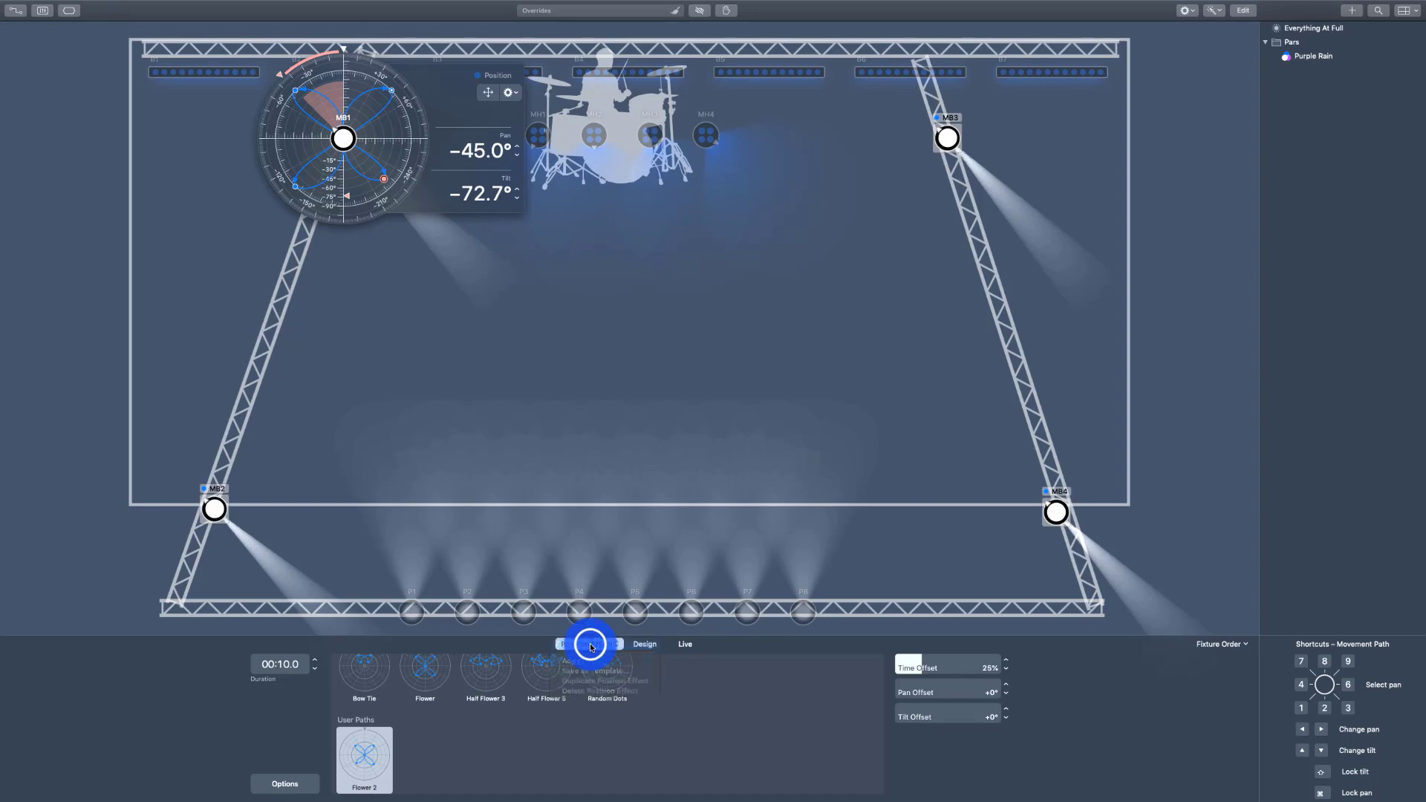
{"action": "right_click", "coordinate": [652, 310]}
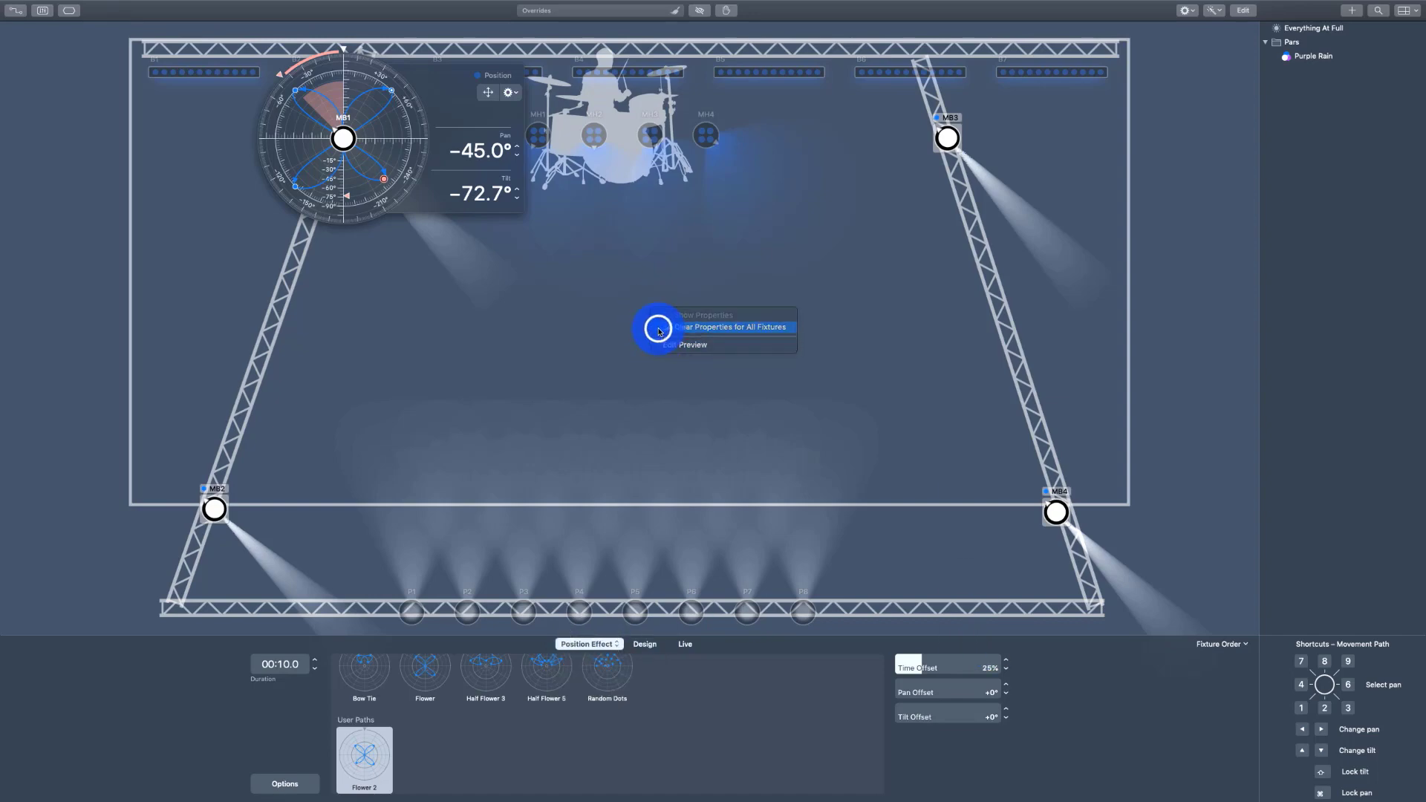
{"action": "left_click", "coordinate": [660, 334]}
Open the position-effect library for MB1 and preview Ballyhoo (Random).
{"action": "left_click", "coordinate": [338, 141]}
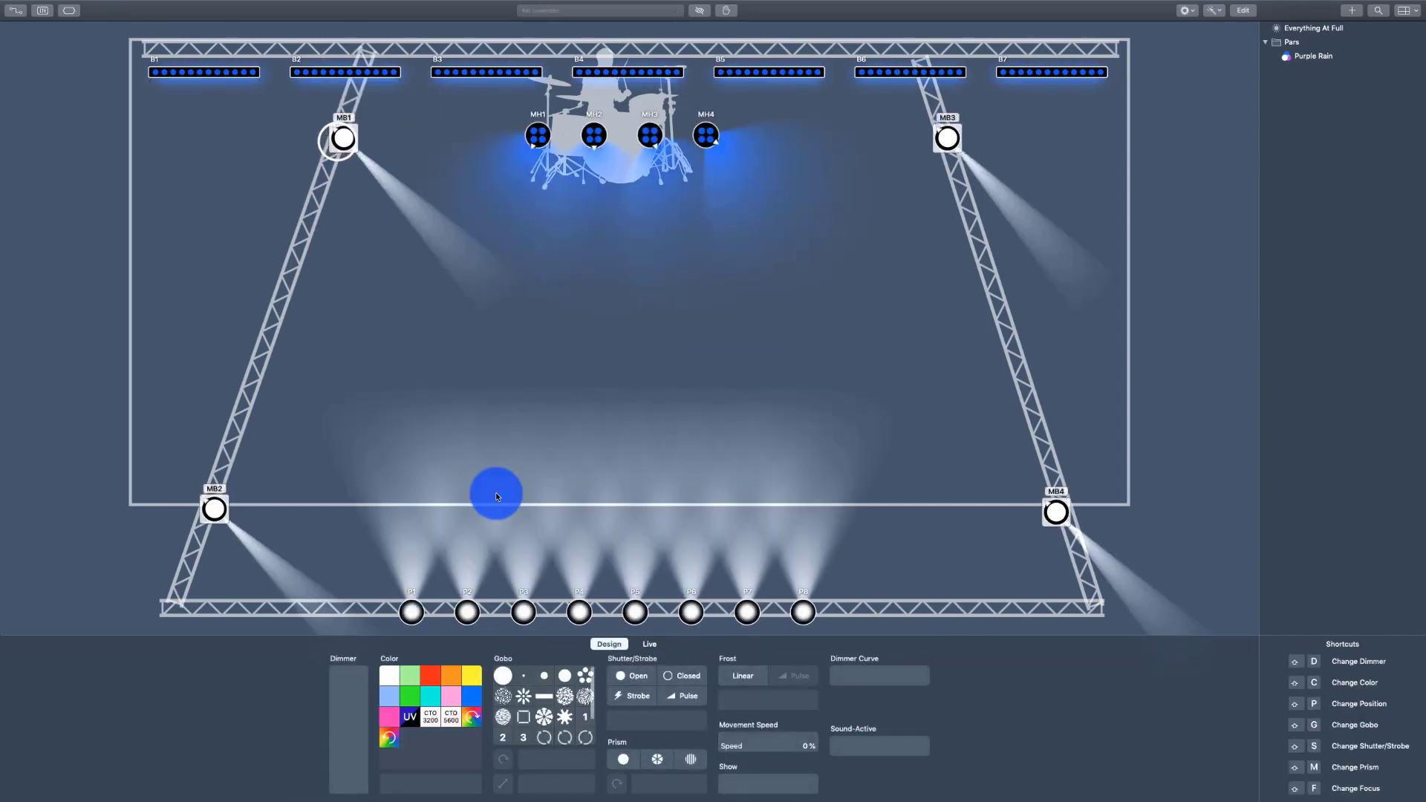
{"action": "key", "text": "p"}
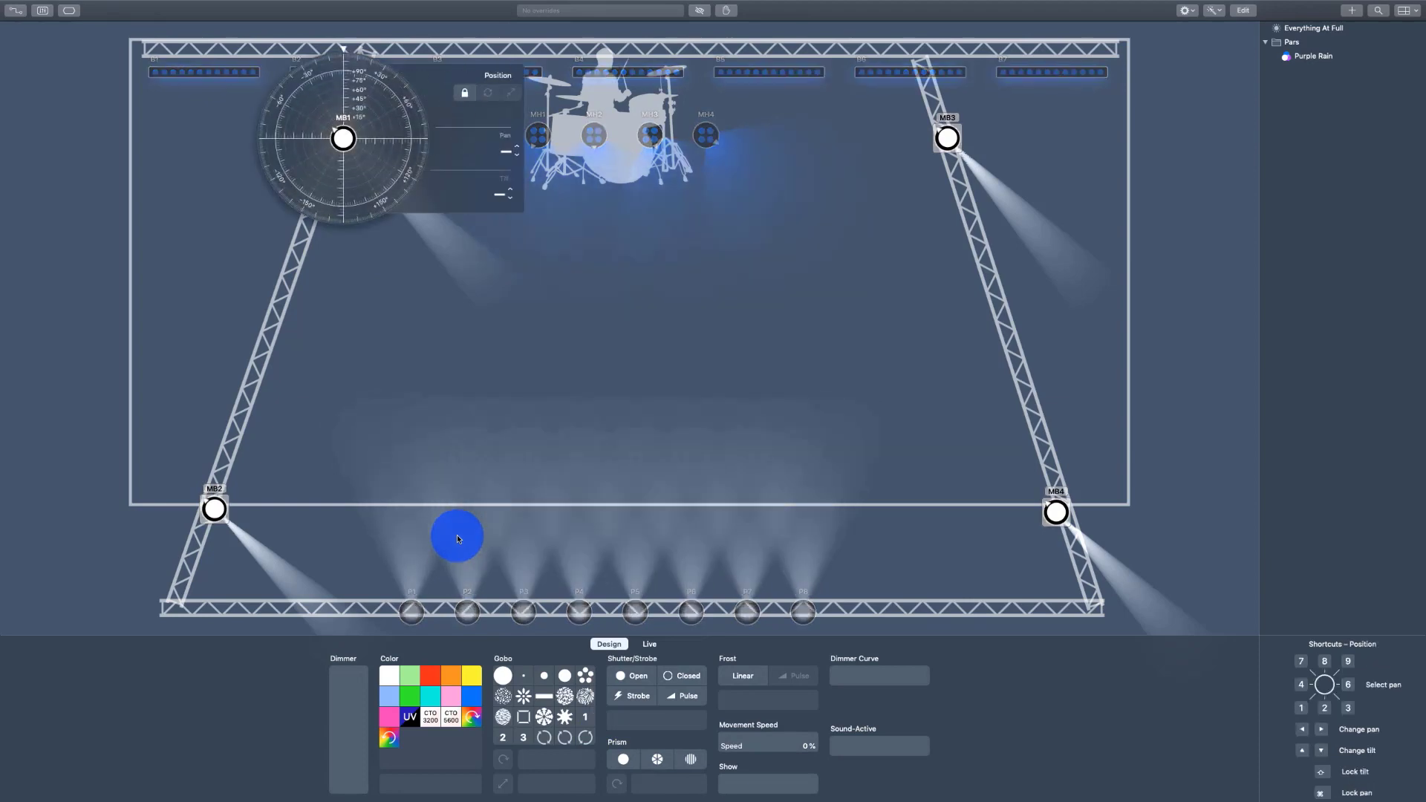
{"action": "left_click", "coordinate": [514, 75]}
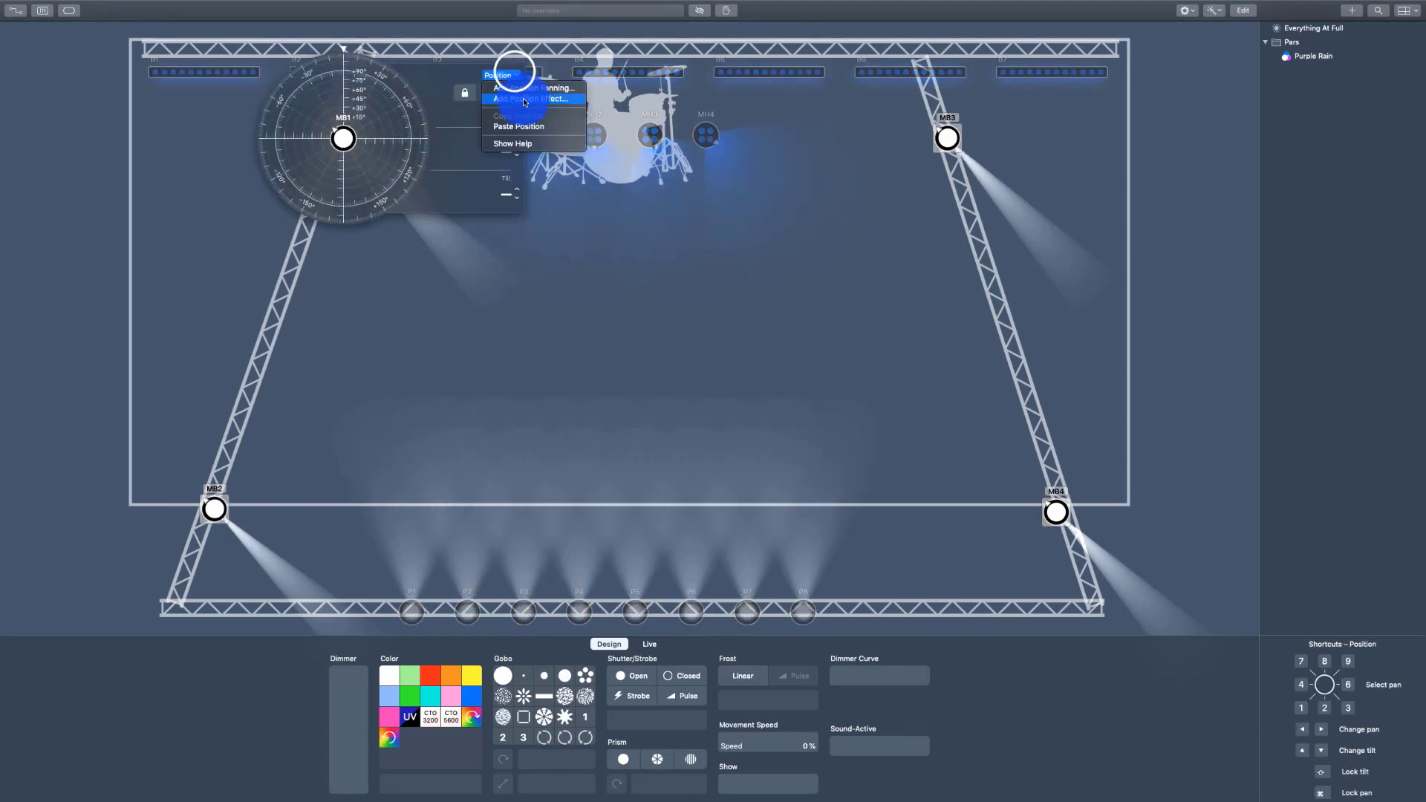
{"action": "left_click", "coordinate": [524, 99]}
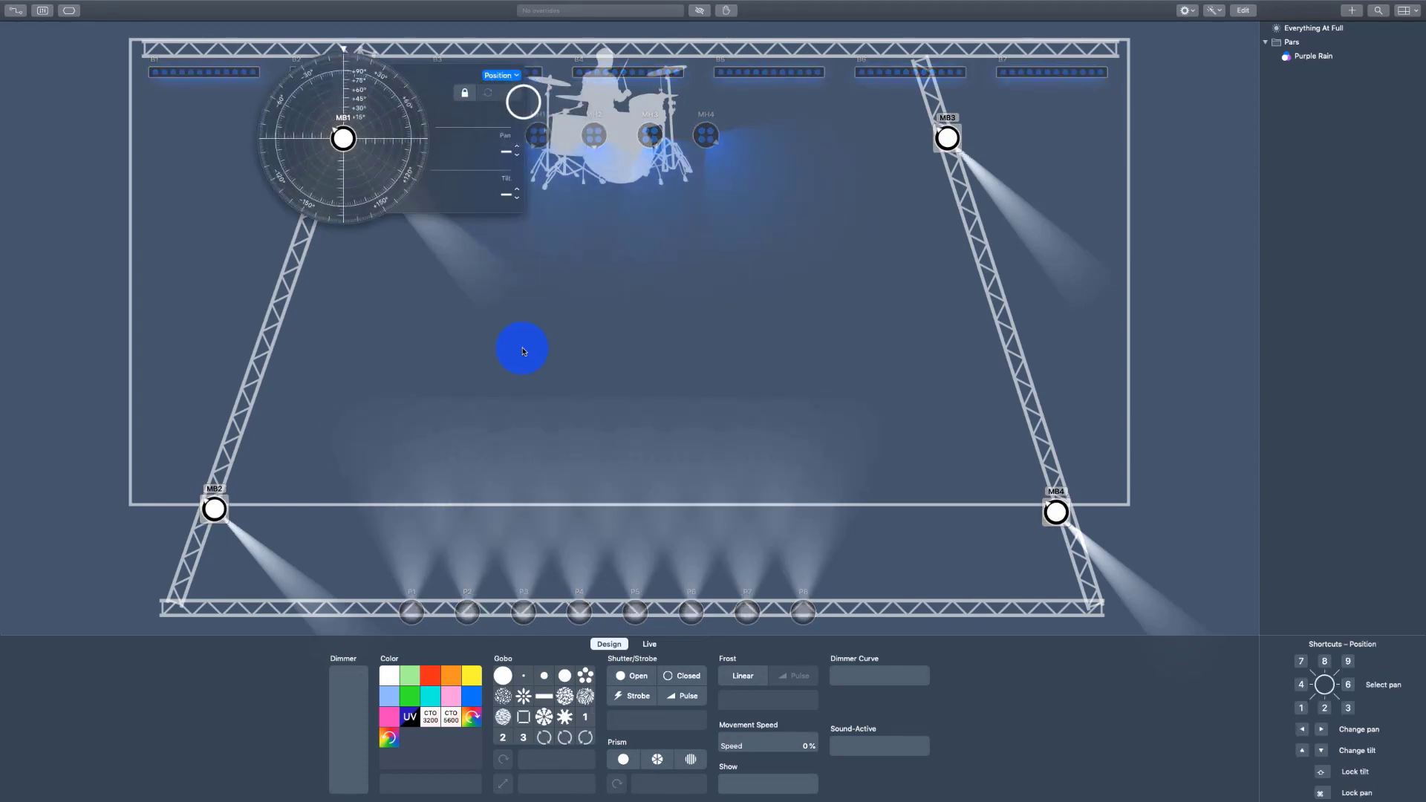
{"action": "left_click", "coordinate": [353, 711]}
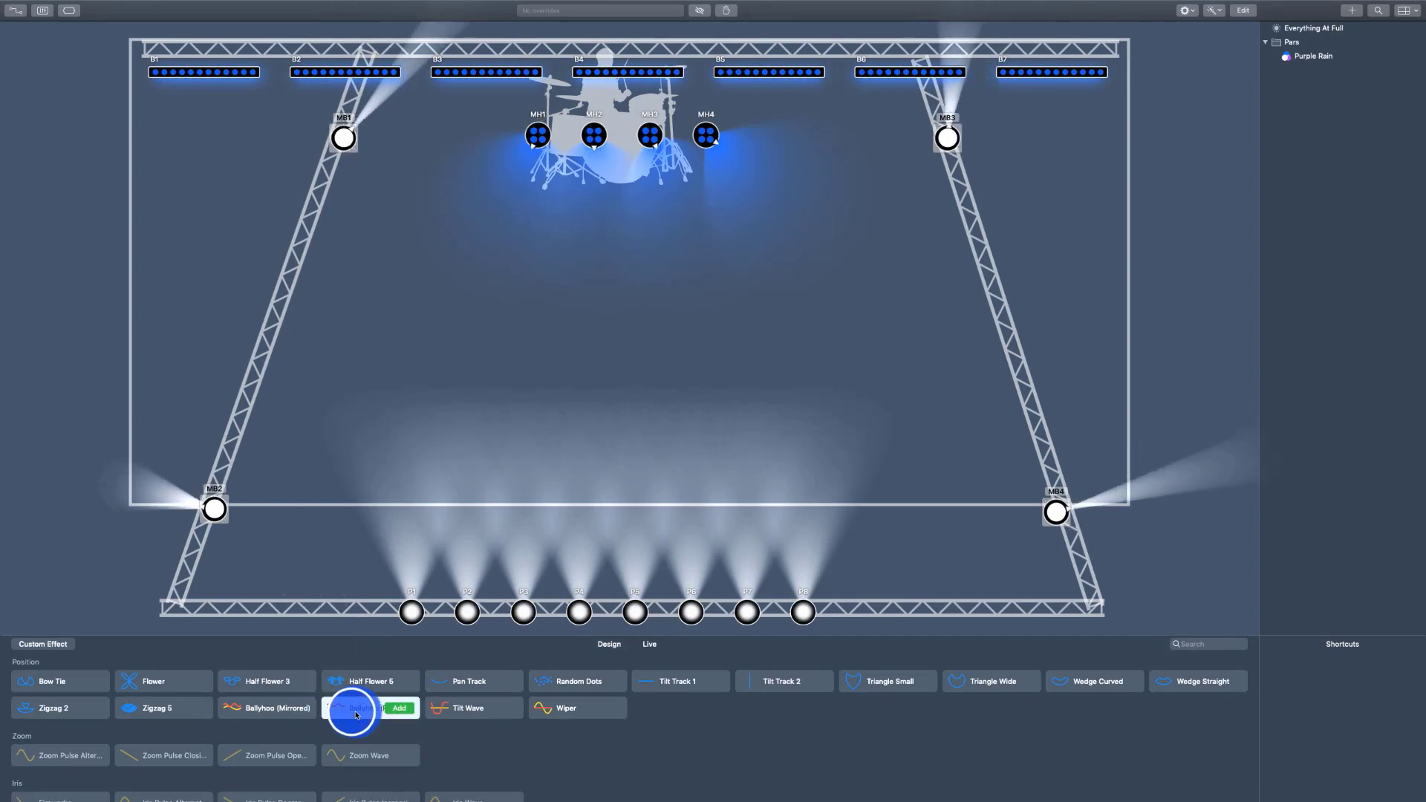
Add the Ballyhoo (Random) movement and reshape its pan and tilt curves.
{"action": "left_click", "coordinate": [402, 720]}
{"action": "left_click", "coordinate": [401, 713]}
{"action": "left_click_drag", "start_coordinate": [593, 745], "coordinate": [599, 649]}
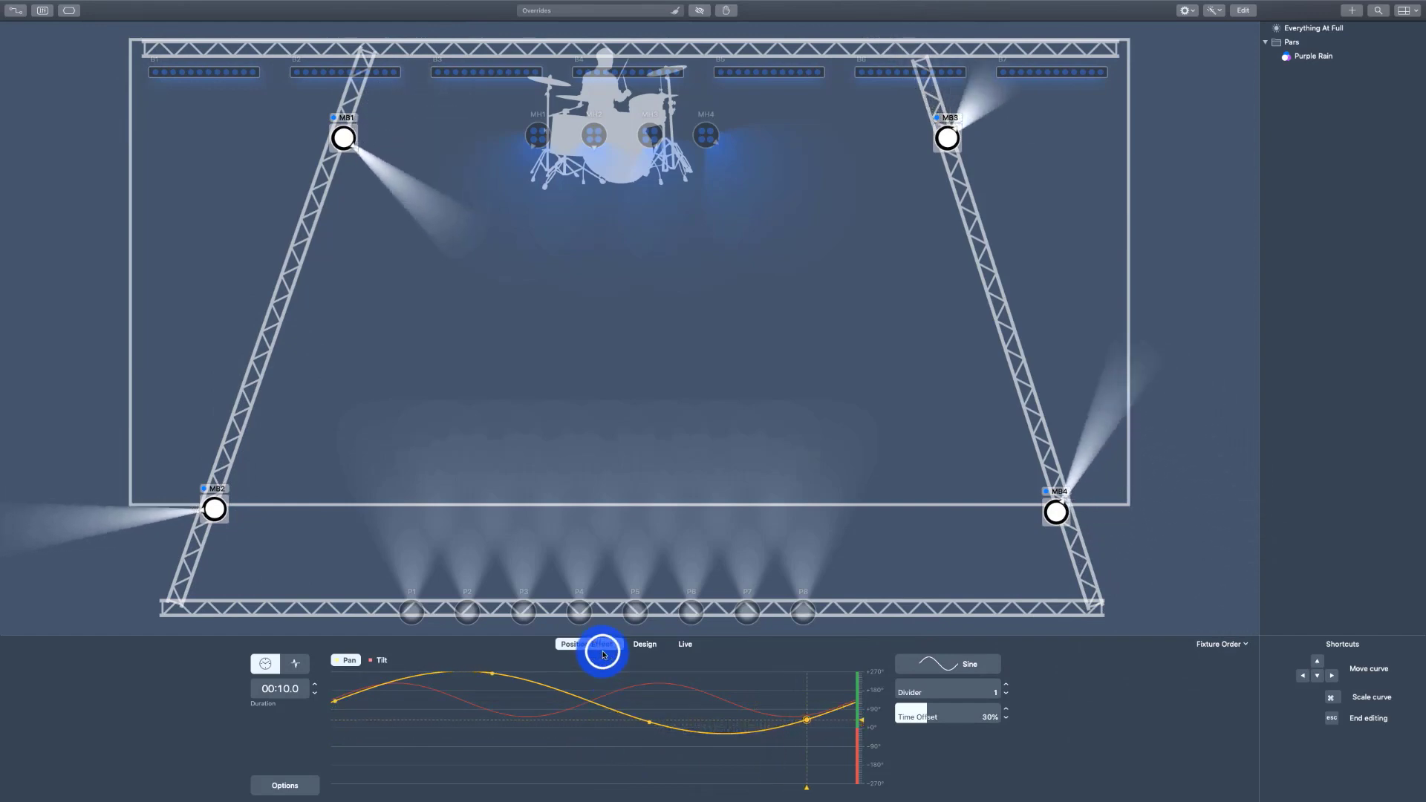
{"action": "left_click", "coordinate": [359, 665]}
{"action": "left_click_drag", "start_coordinate": [557, 714], "coordinate": [591, 698]}
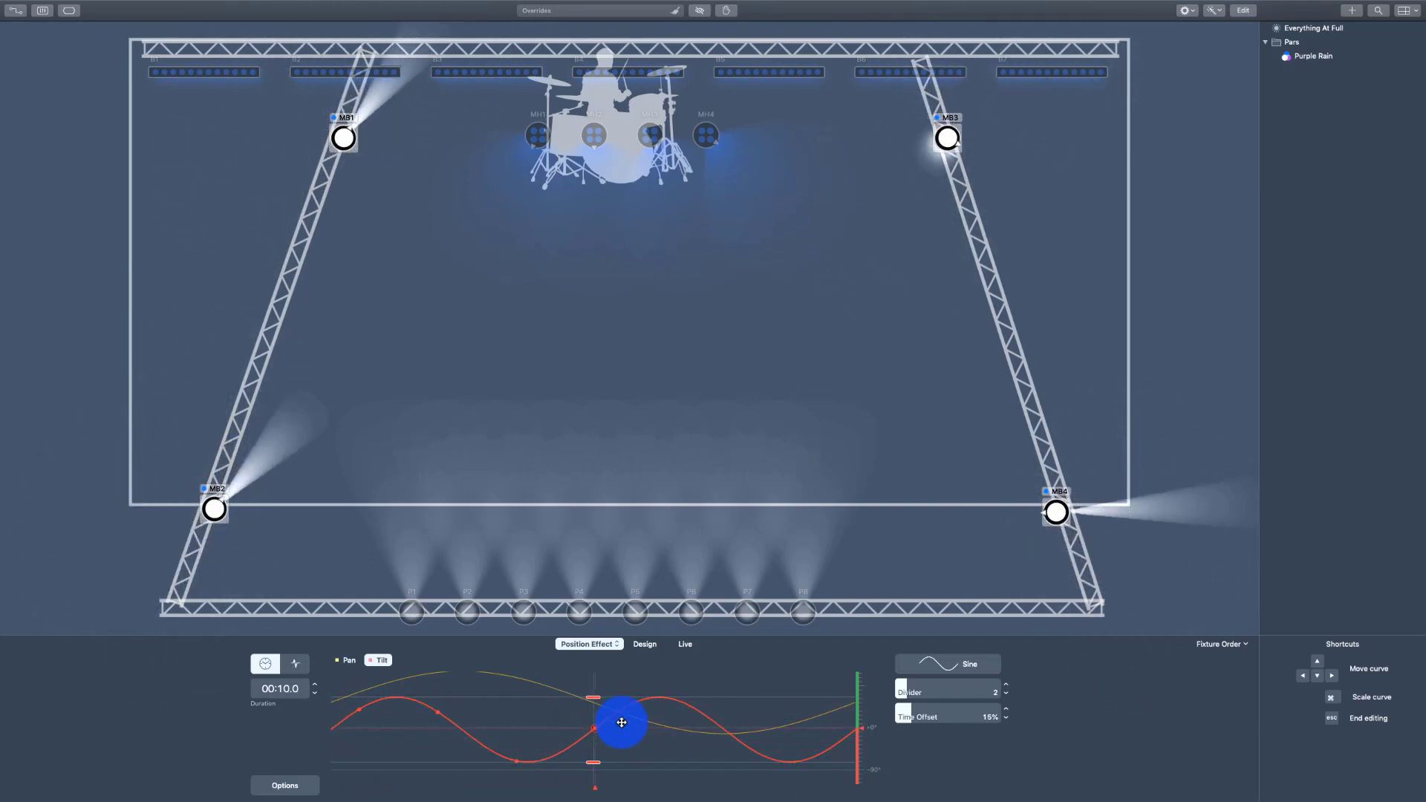
Set the tilt curve shape to Oscillation after trying ramp, curved and Bathtub Angled.
{"action": "left_click", "coordinate": [995, 667]}
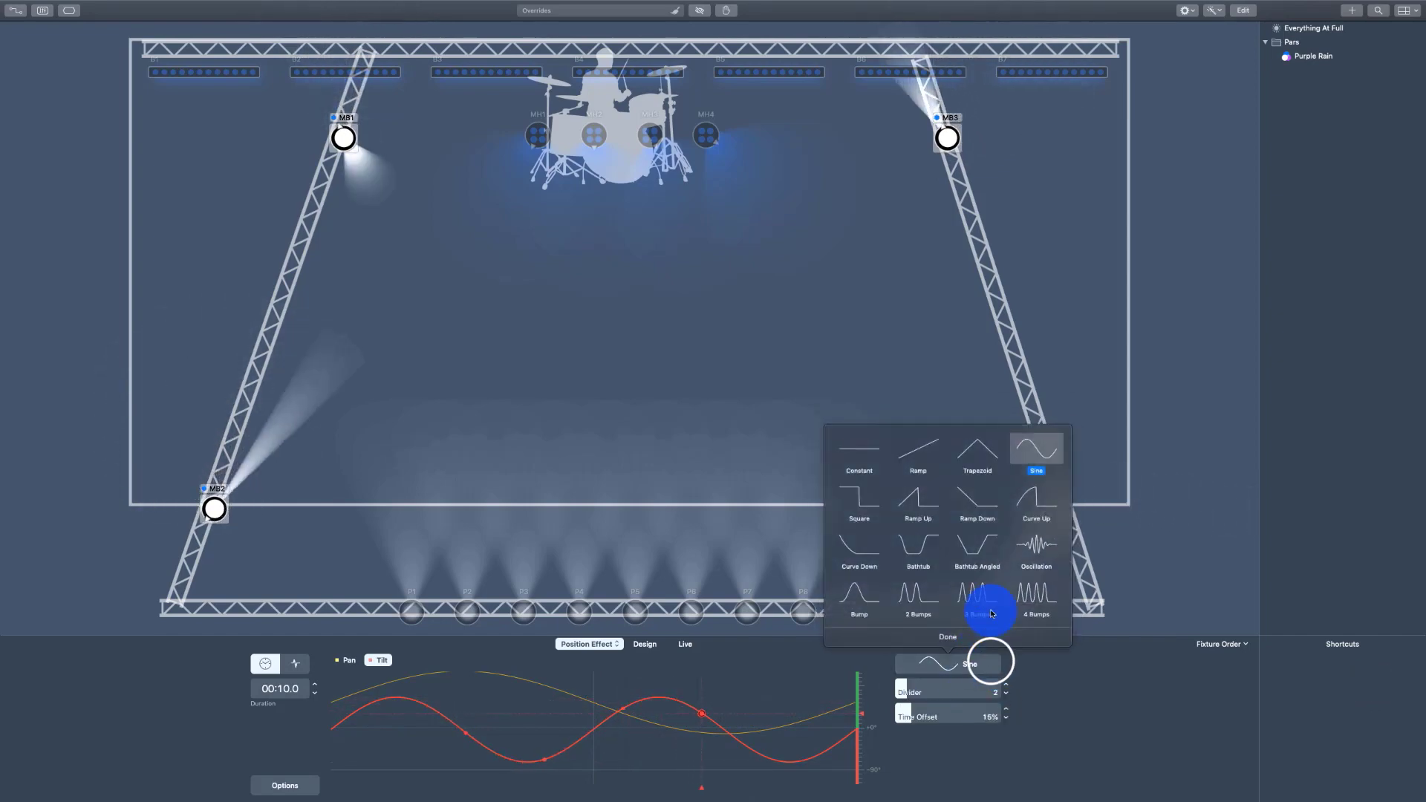
{"action": "left_click", "coordinate": [928, 520]}
{"action": "left_click", "coordinate": [1031, 520]}
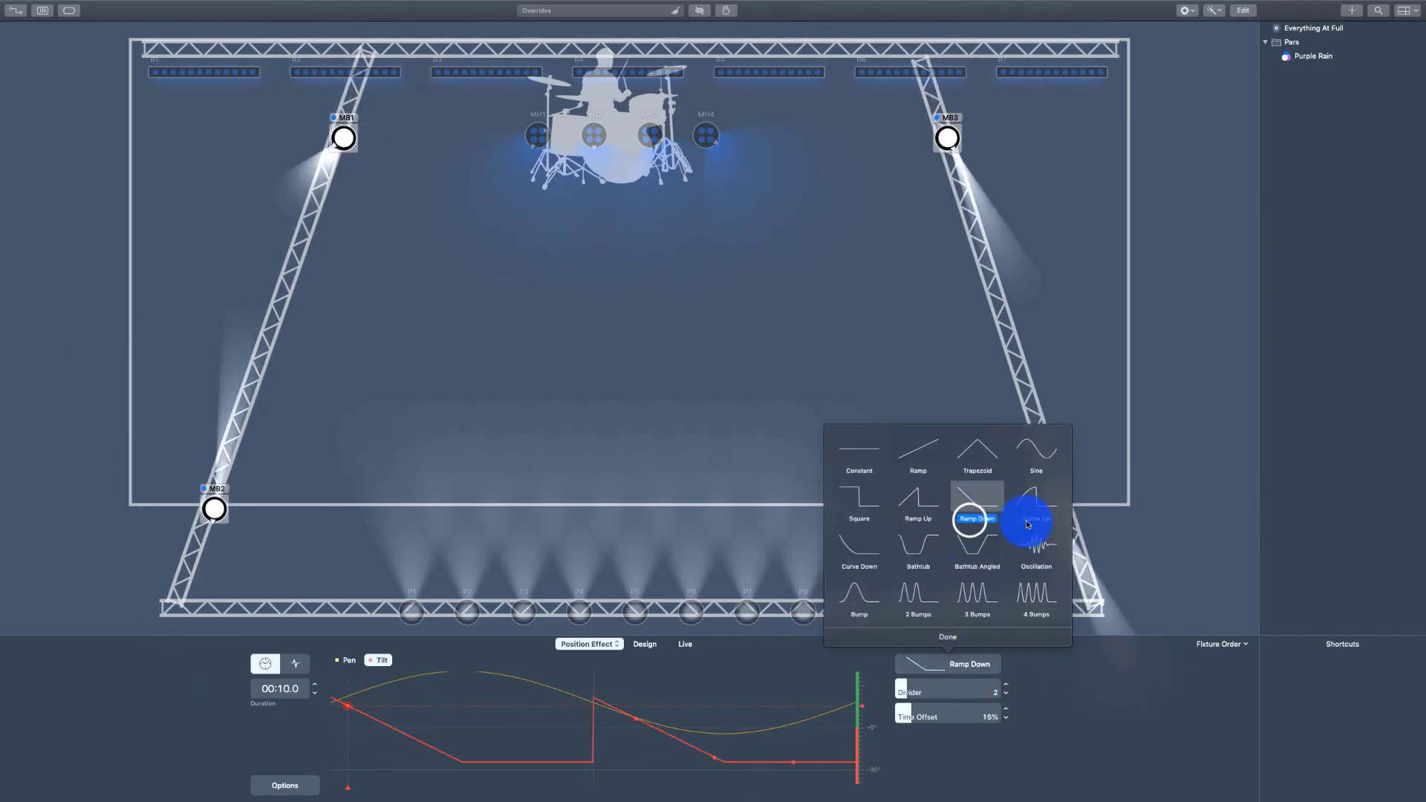
{"action": "left_click", "coordinate": [991, 562]}
{"action": "left_click", "coordinate": [1050, 556]}
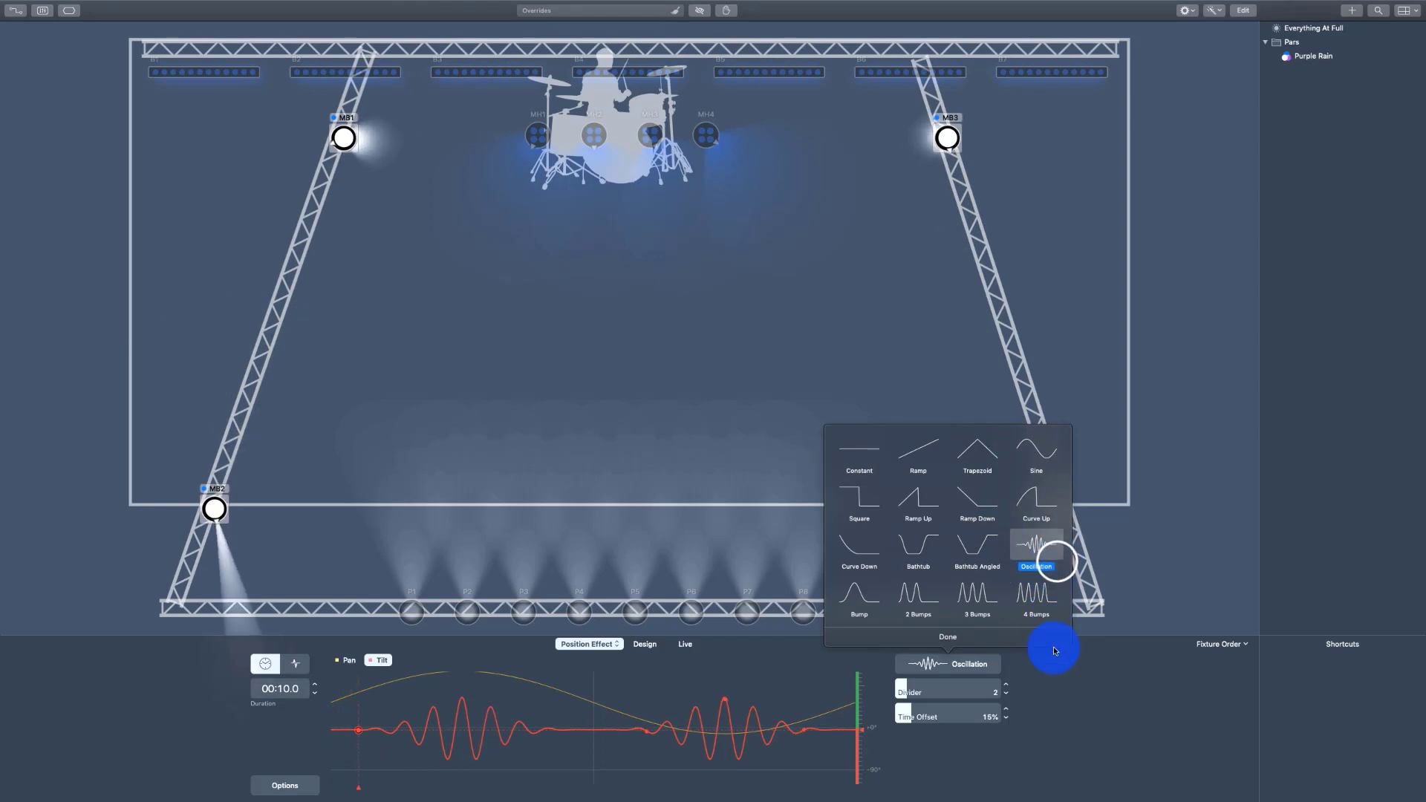
{"action": "left_click", "coordinate": [1071, 687]}
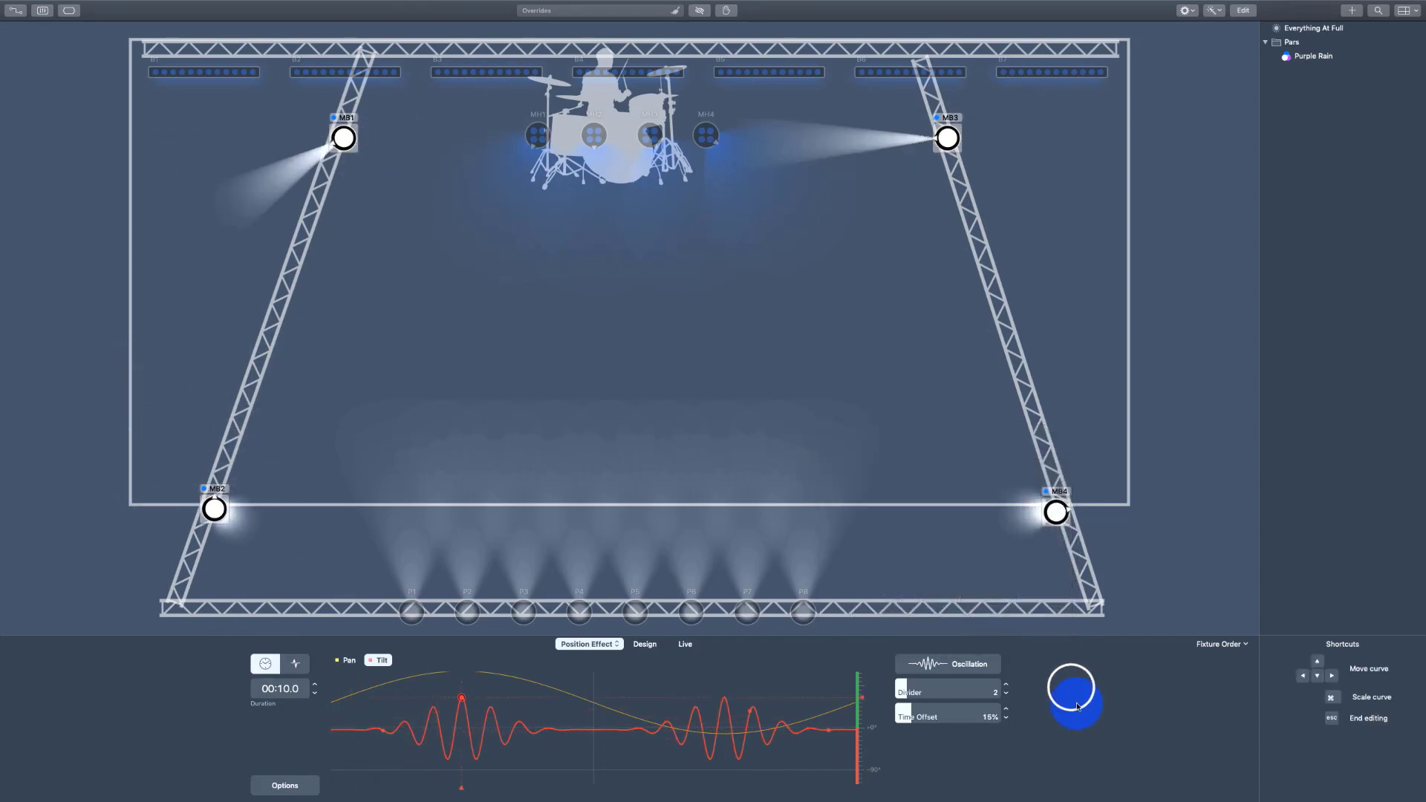
Add a new Position Effect button on the Live panel beside Purple Rain.
{"action": "left_click", "coordinate": [686, 645]}
{"action": "right_click", "coordinate": [502, 746]}
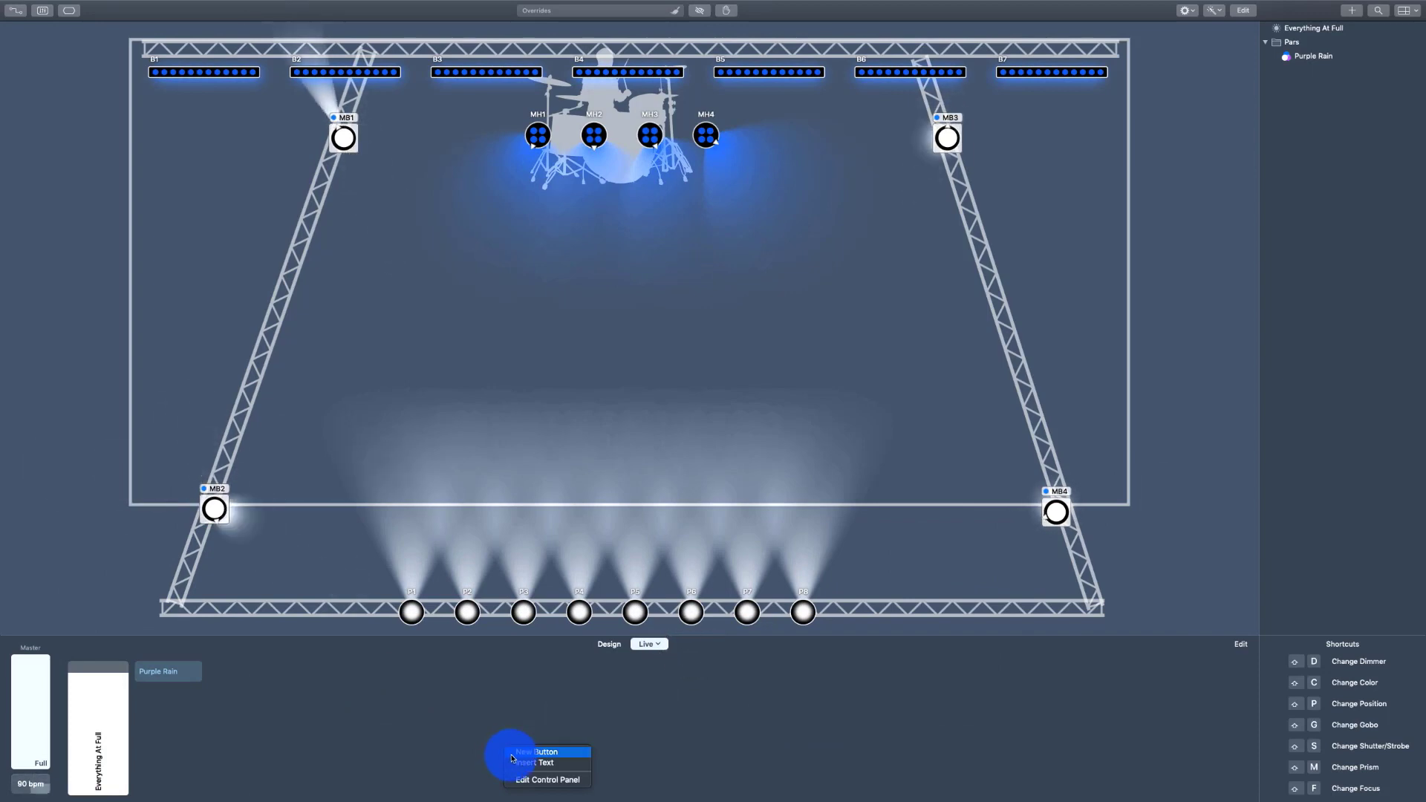
{"action": "left_click", "coordinate": [512, 752]}
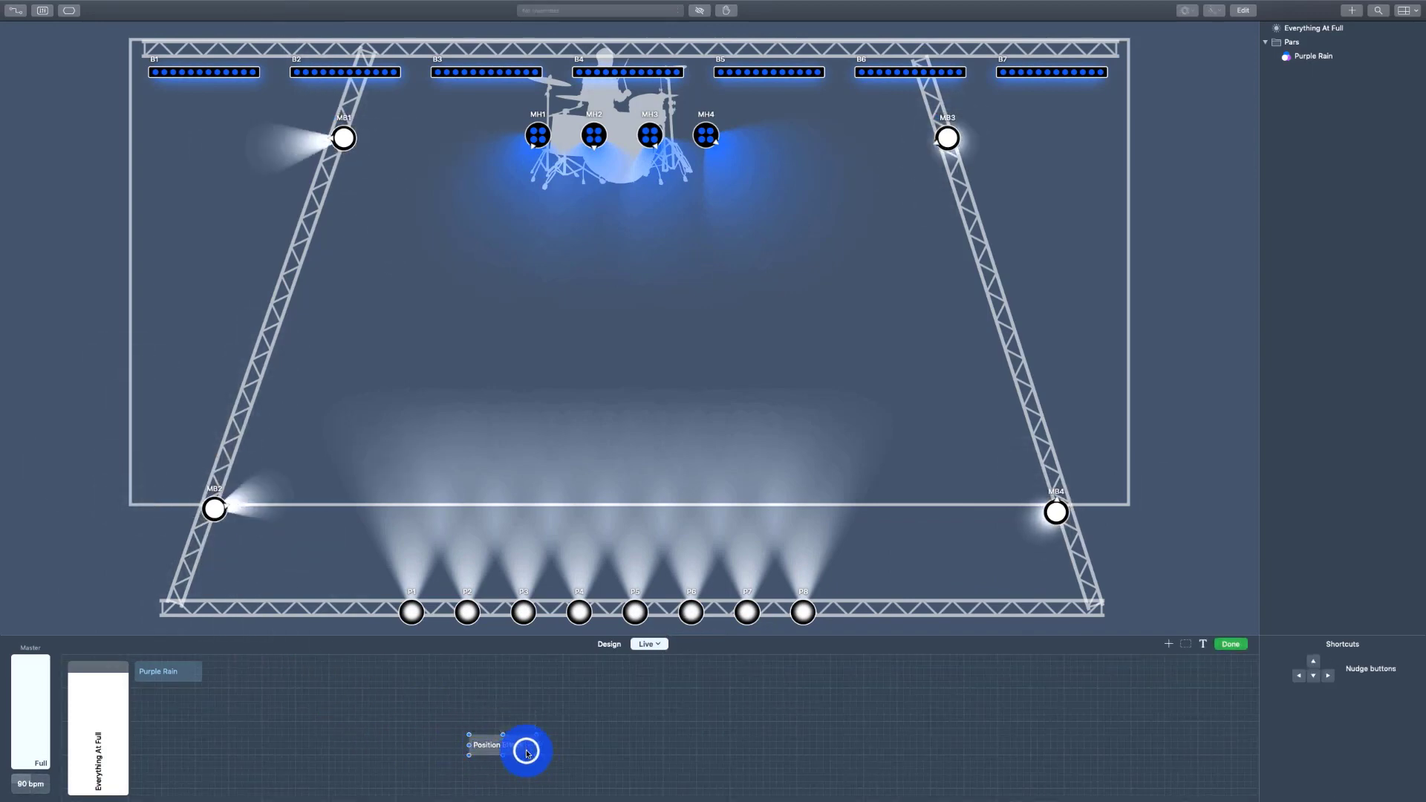
{"action": "left_click_drag", "start_coordinate": [526, 751], "coordinate": [277, 671]}
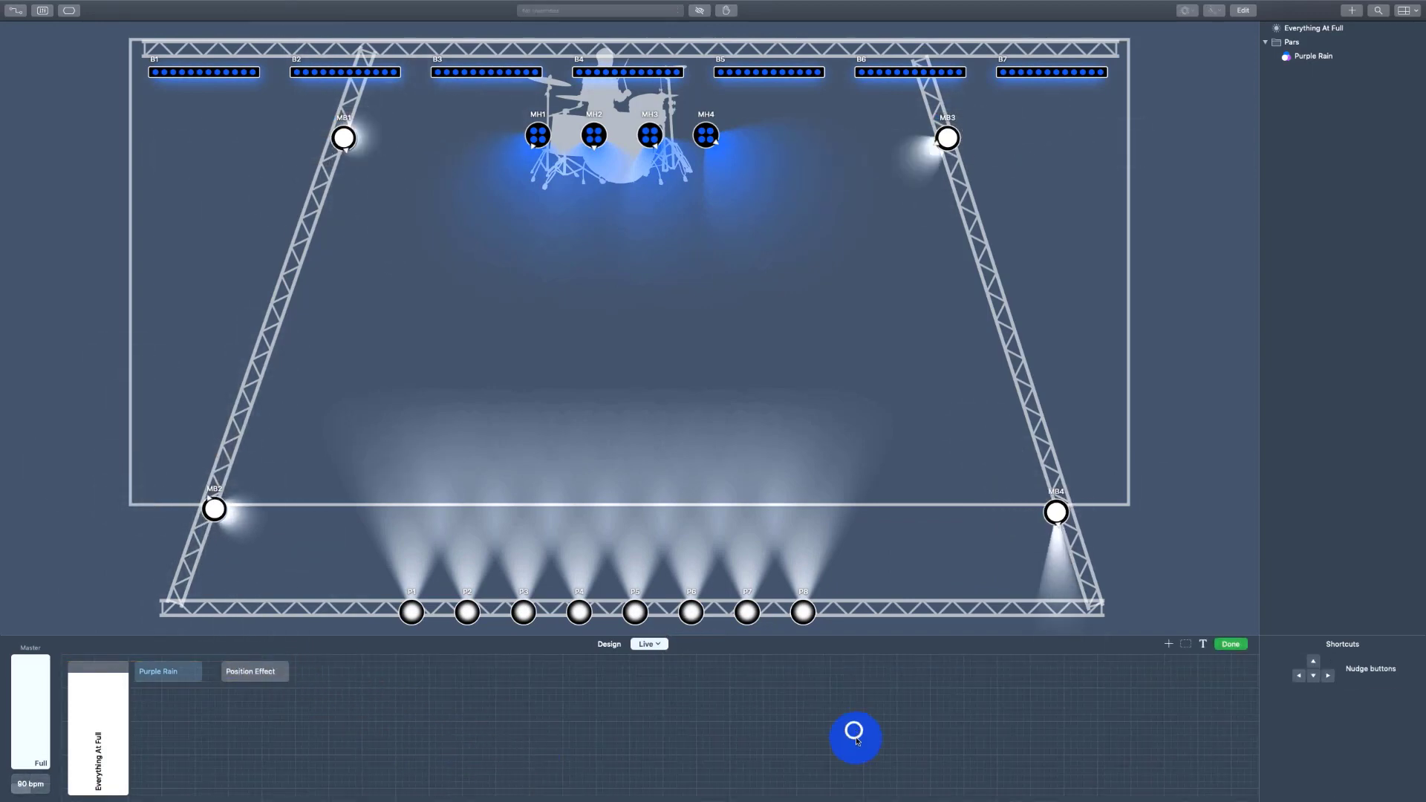
{"action": "left_click", "coordinate": [854, 732]}
Finish panel editing and trigger the Position Effect and Purple Rain buttons.
{"action": "left_click", "coordinate": [1239, 644]}
{"action": "left_click", "coordinate": [264, 671]}
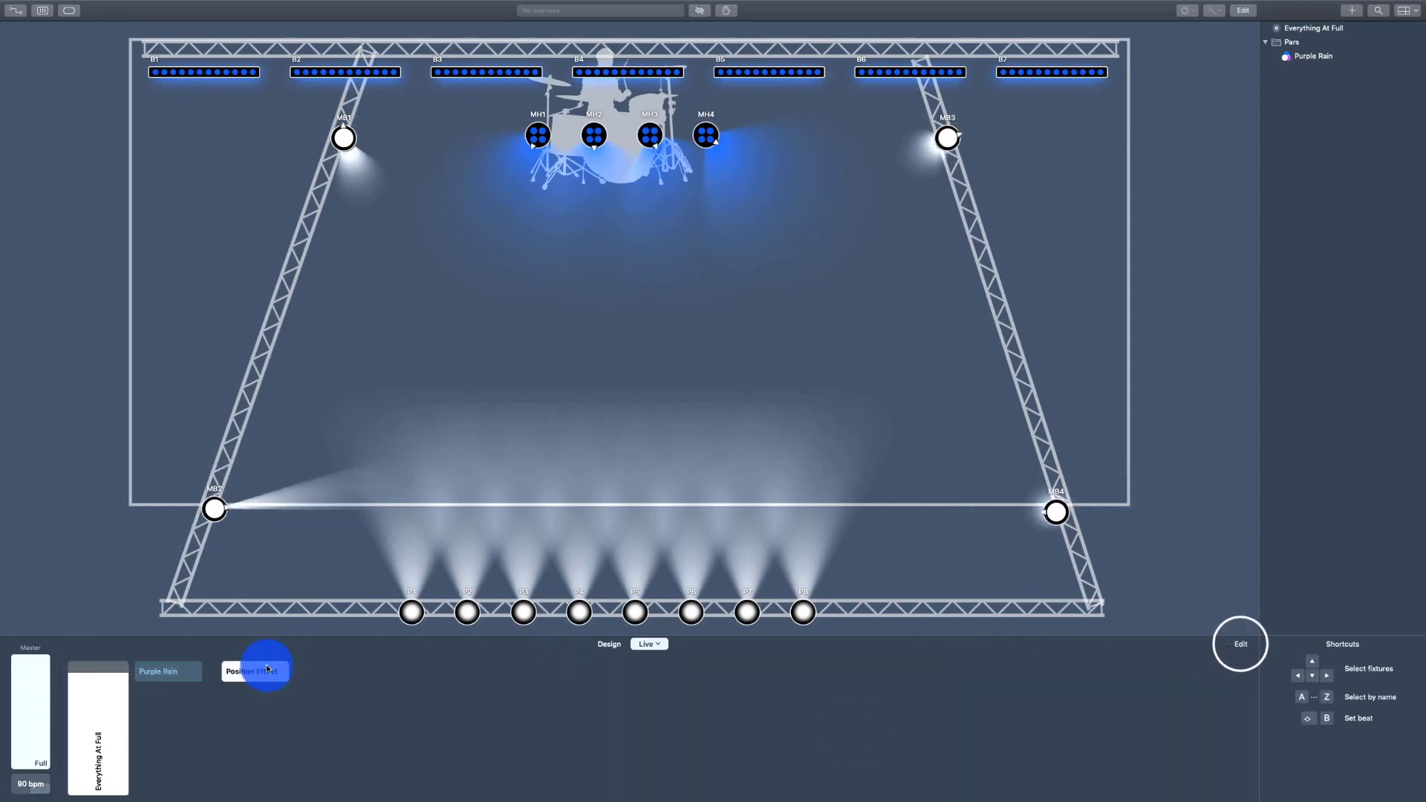
{"action": "left_click", "coordinate": [173, 672]}
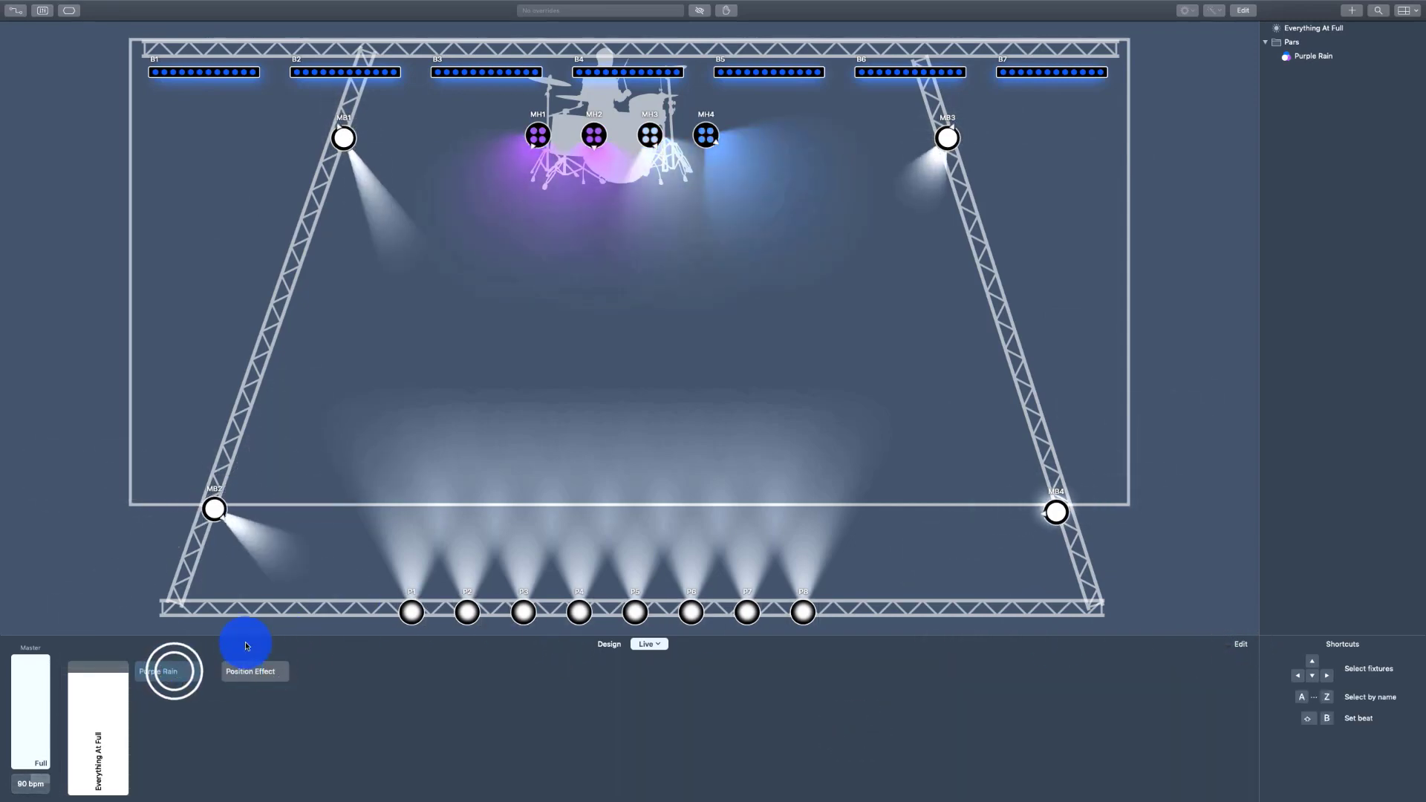